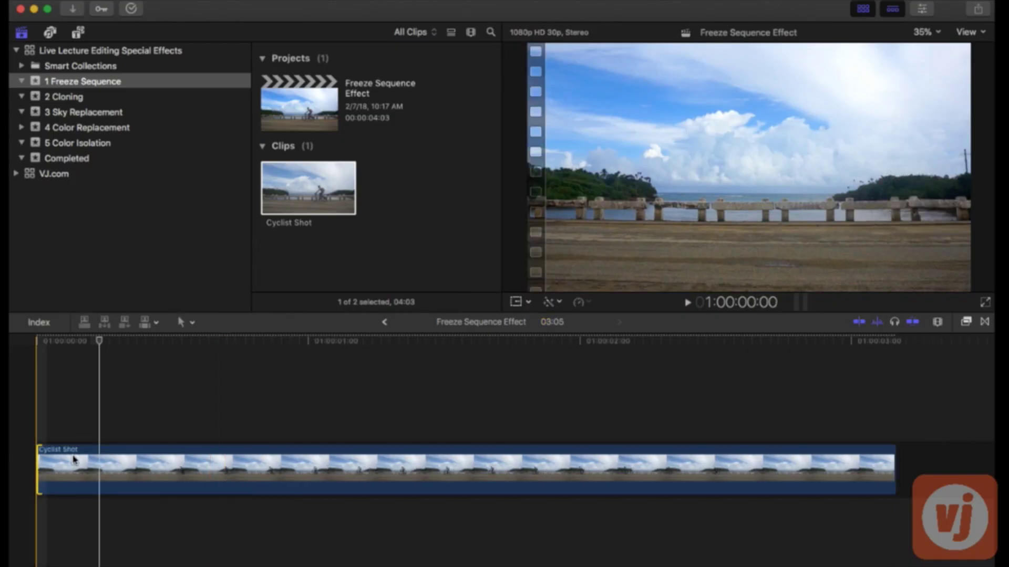
Play the Cyclist Shot clip from its start and add a hold frame at 01:00:00:26, fitting the whole sequence in the timeline
click(43, 346)
key(space)
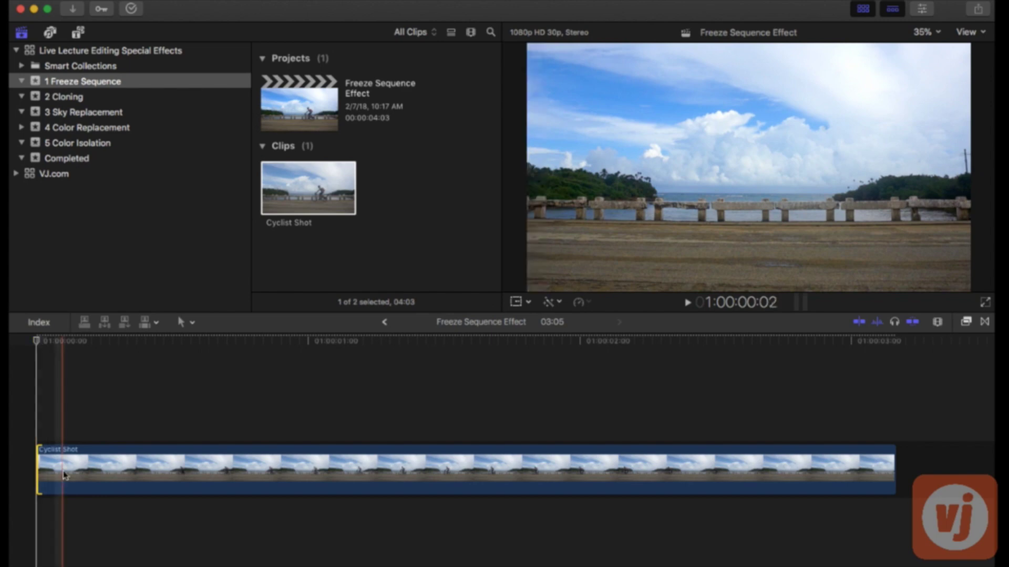
click(37, 469)
key(space)
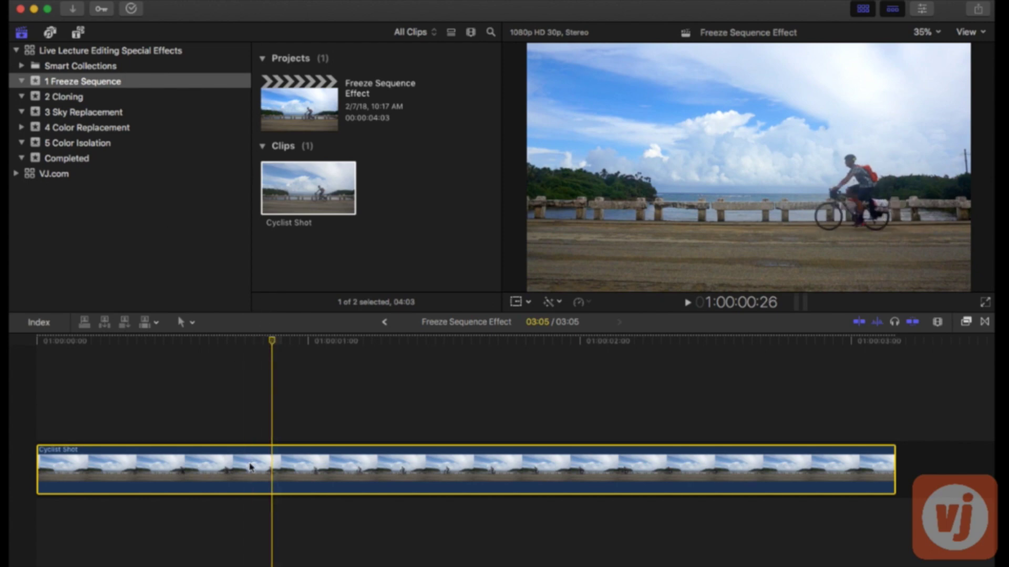
key(alt+f)
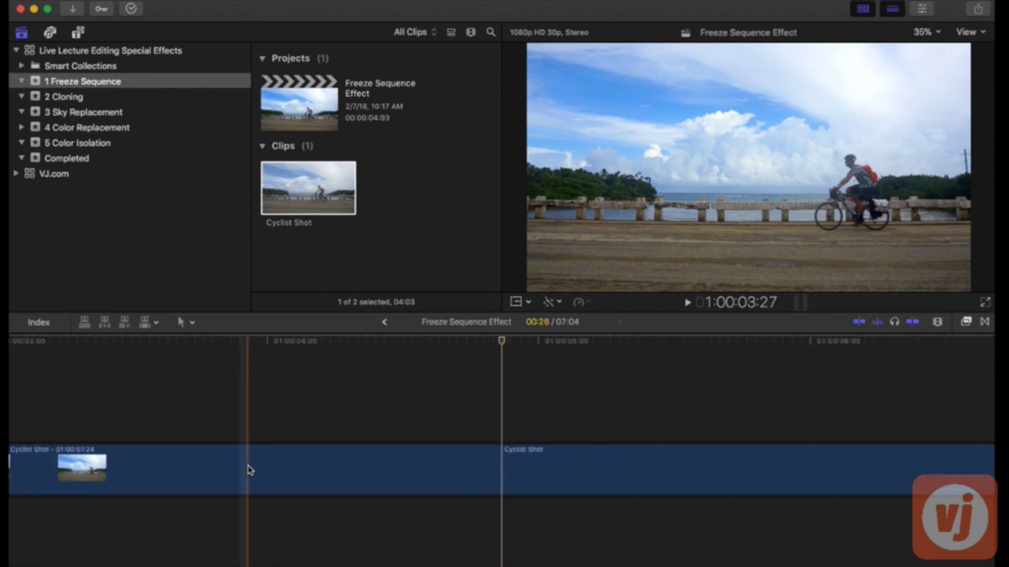
key(shift+z)
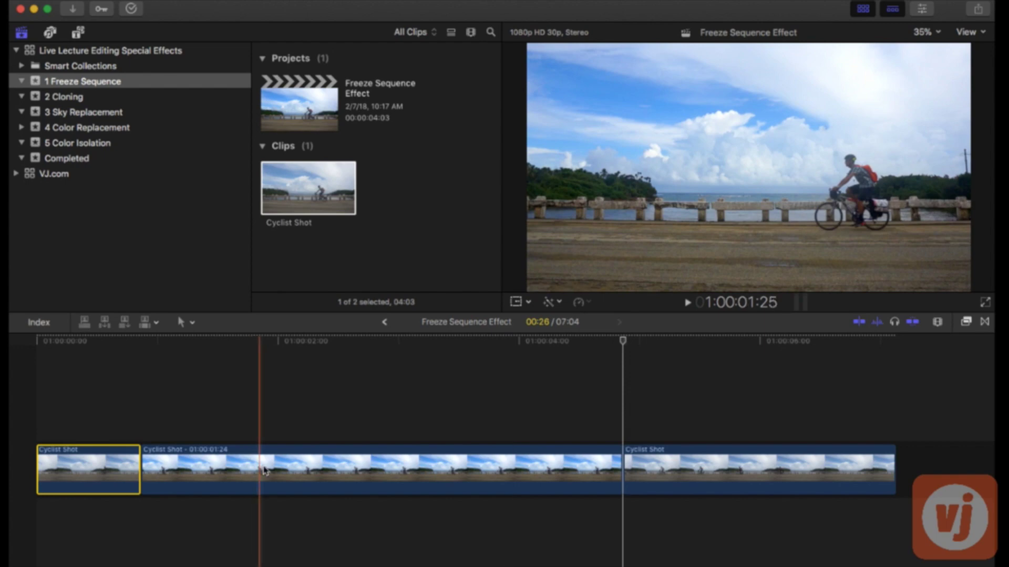
Lift the first hold frame segment above the main storyline as a connected clip and disable it
click(272, 467)
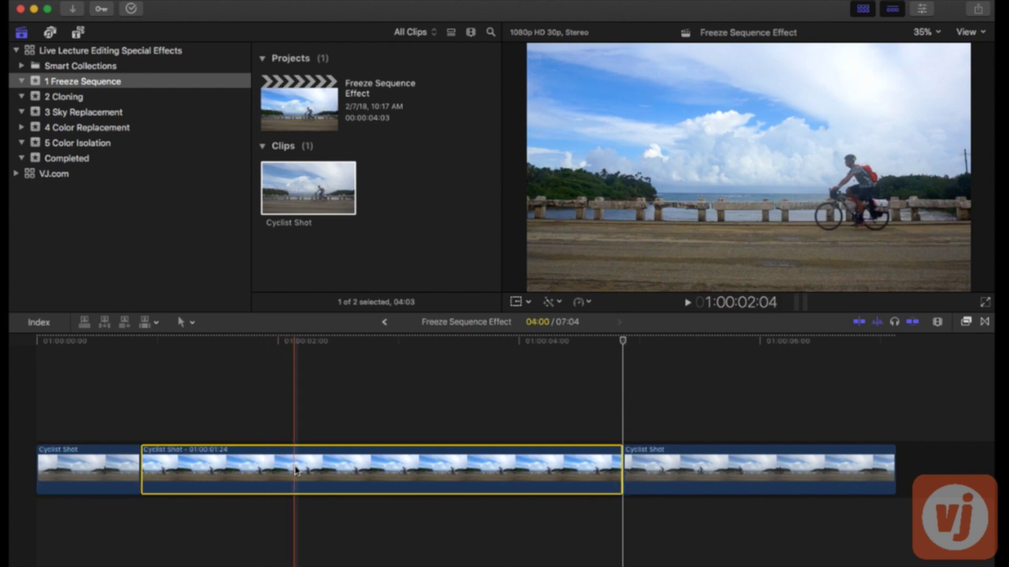
drag(296, 469, 293, 420)
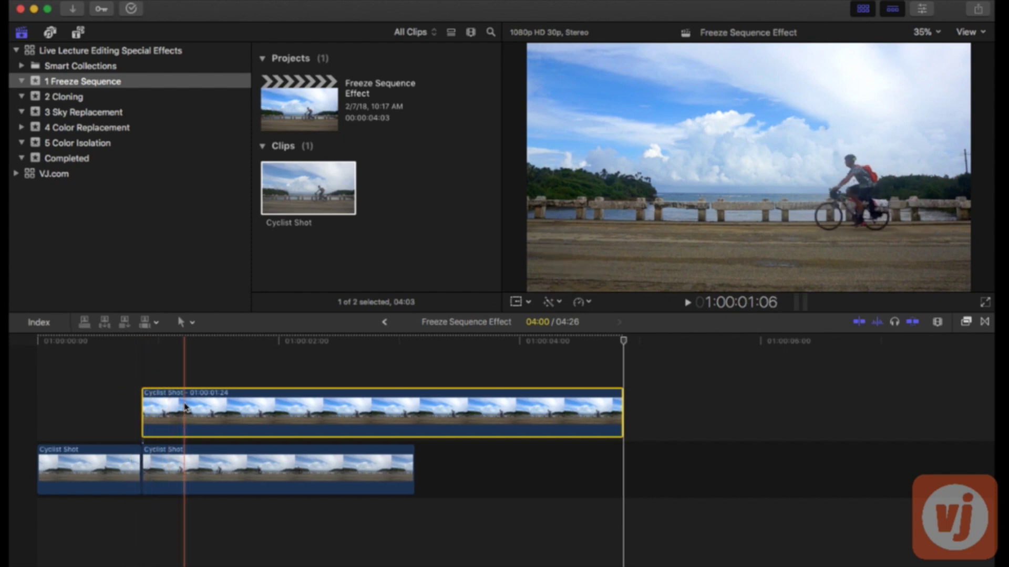
key(v)
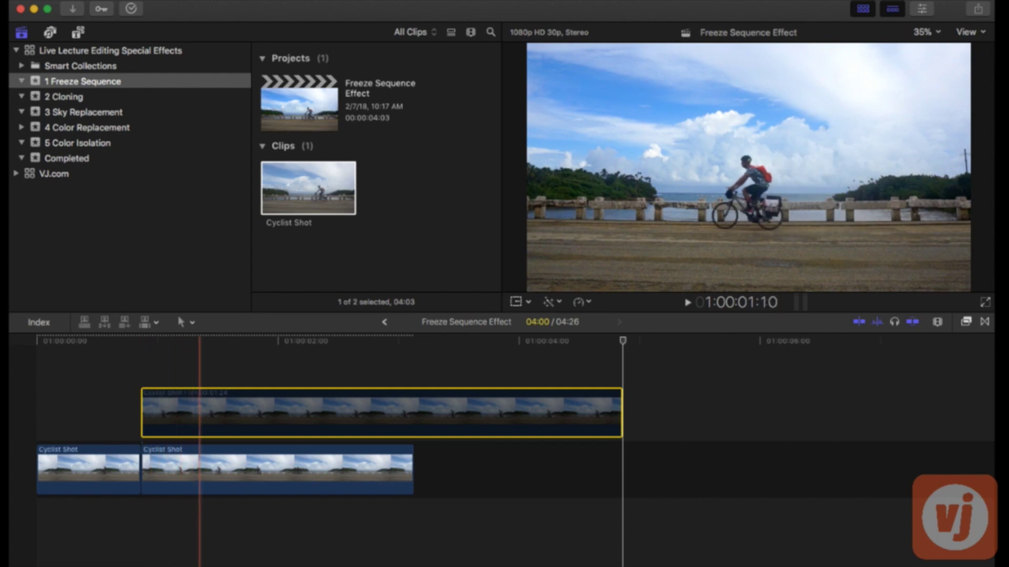
Add a second hold frame to the remaining Cyclist Shot segment at 01:00:01:10
click(200, 466)
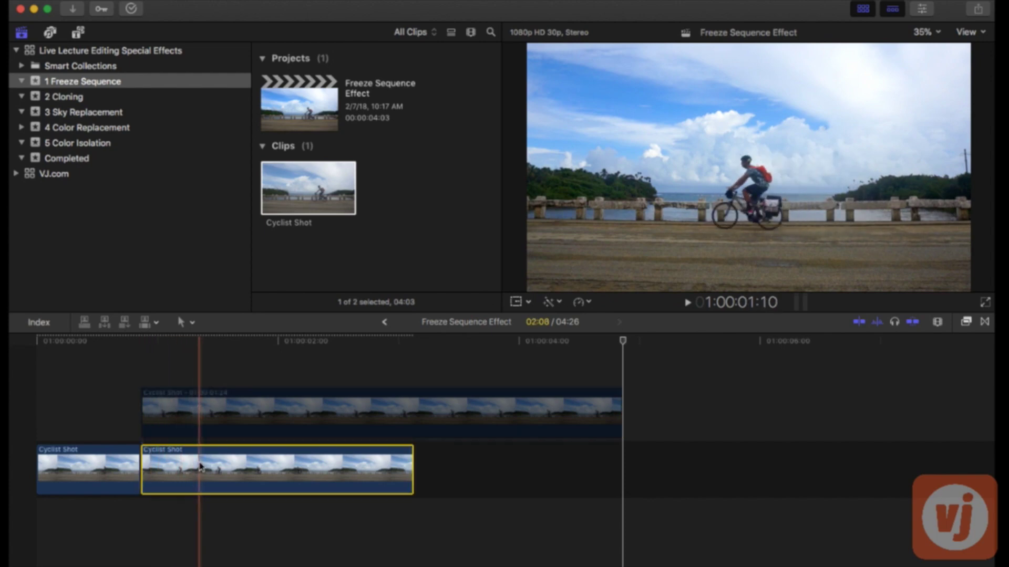
click(200, 345)
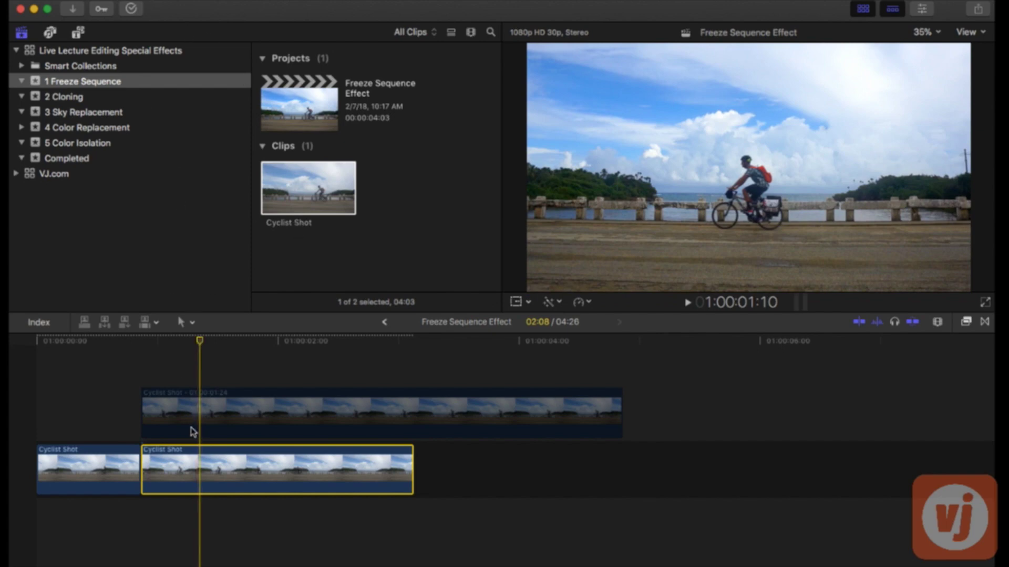
key(alt+f)
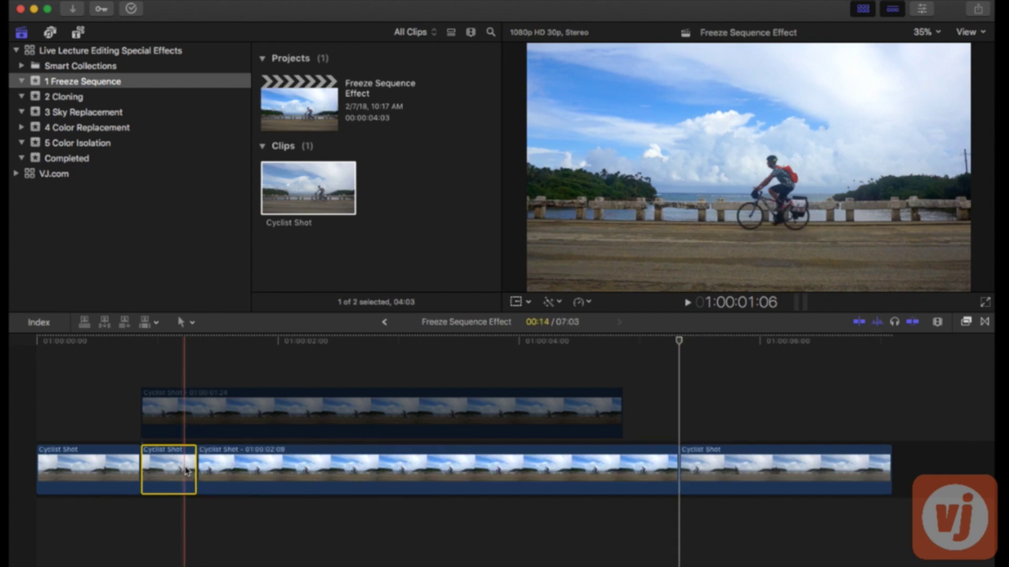
Lift the second hold frame segment above the main storyline as a connected clip and disable it
click(321, 463)
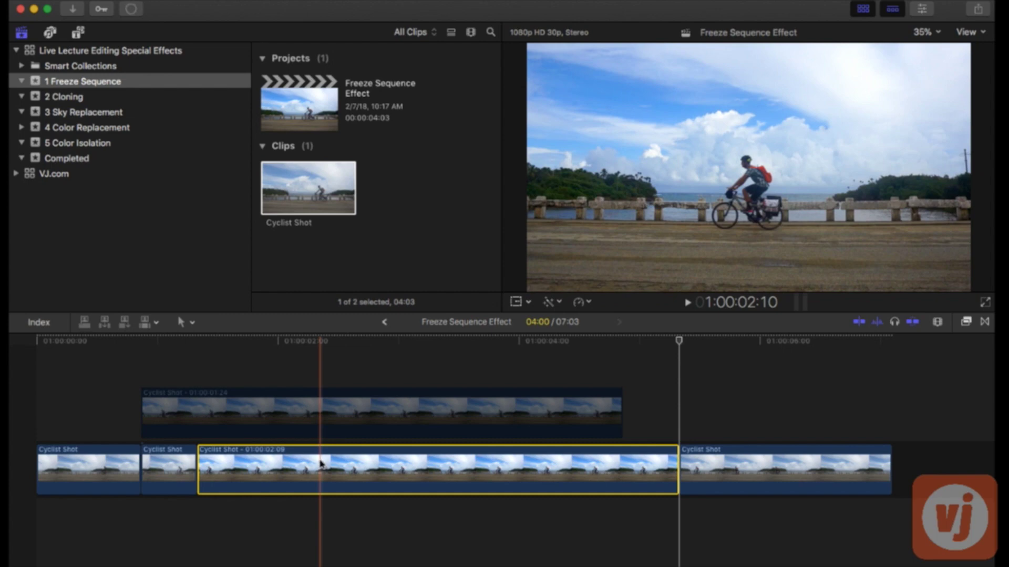
key(l)
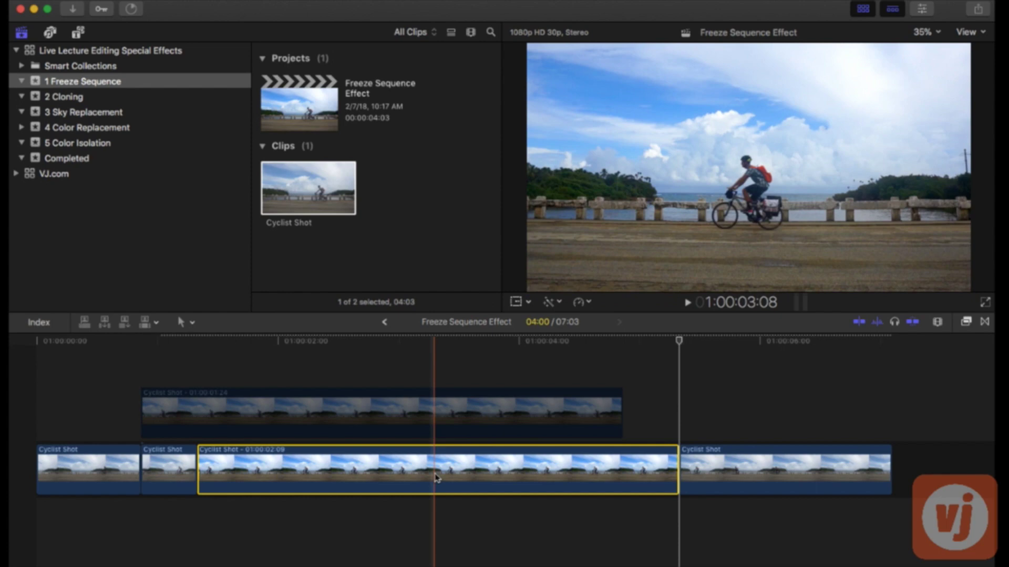
drag(412, 462, 415, 422)
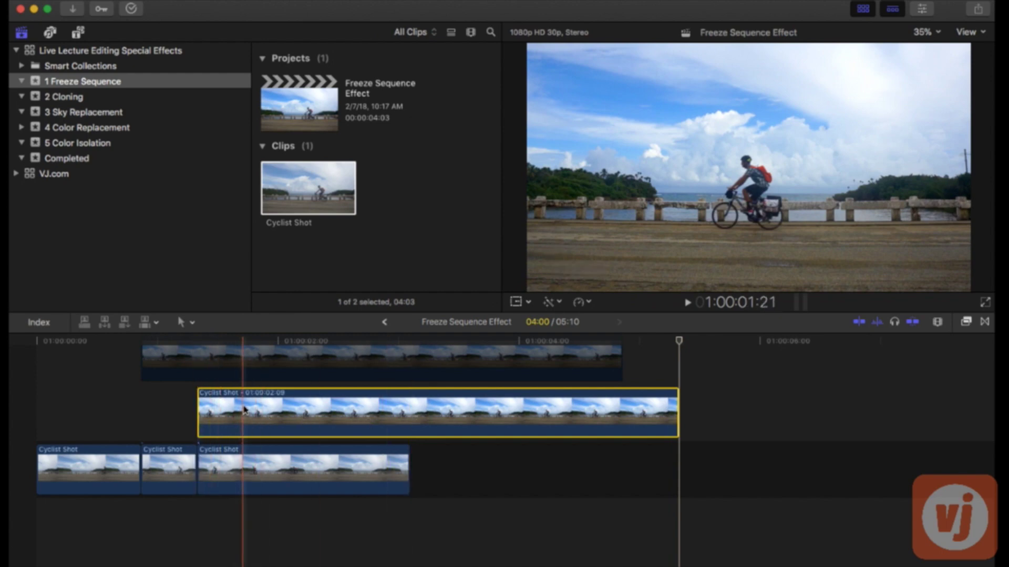
key(v)
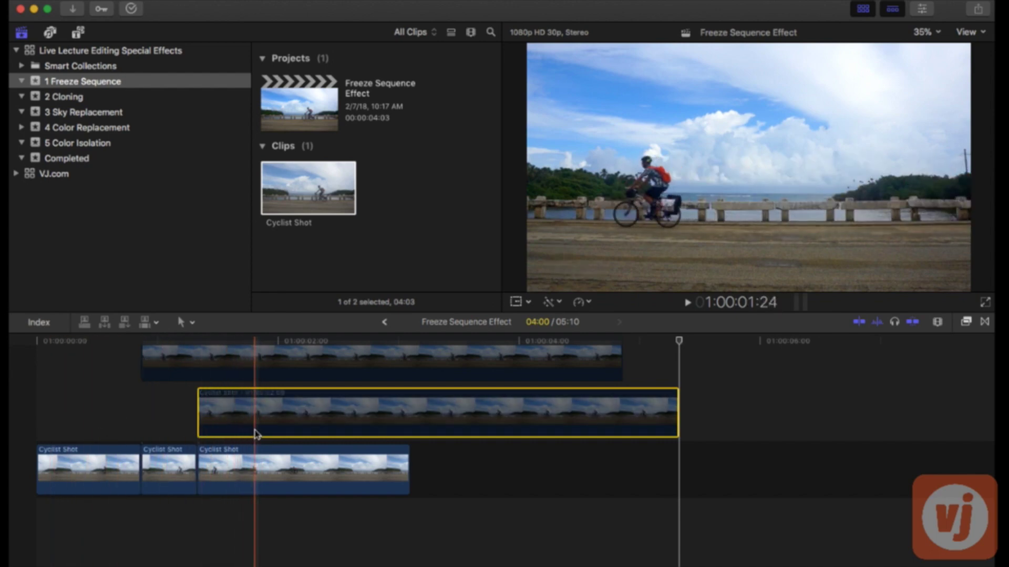
Add a third hold frame to the last Cyclist Shot segment at 01:00:01:25 and lift it above the main storyline
click(256, 465)
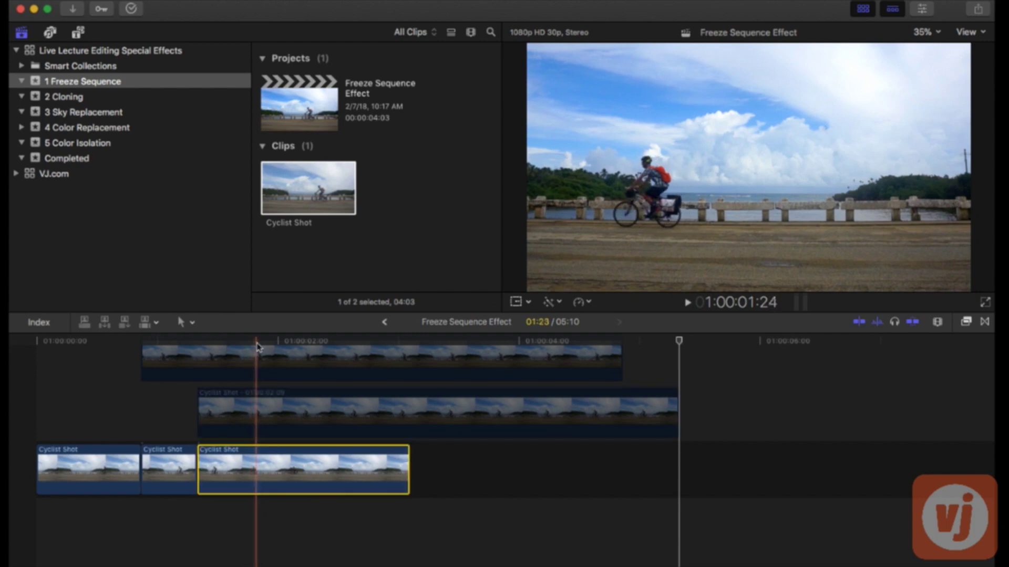
click(258, 466)
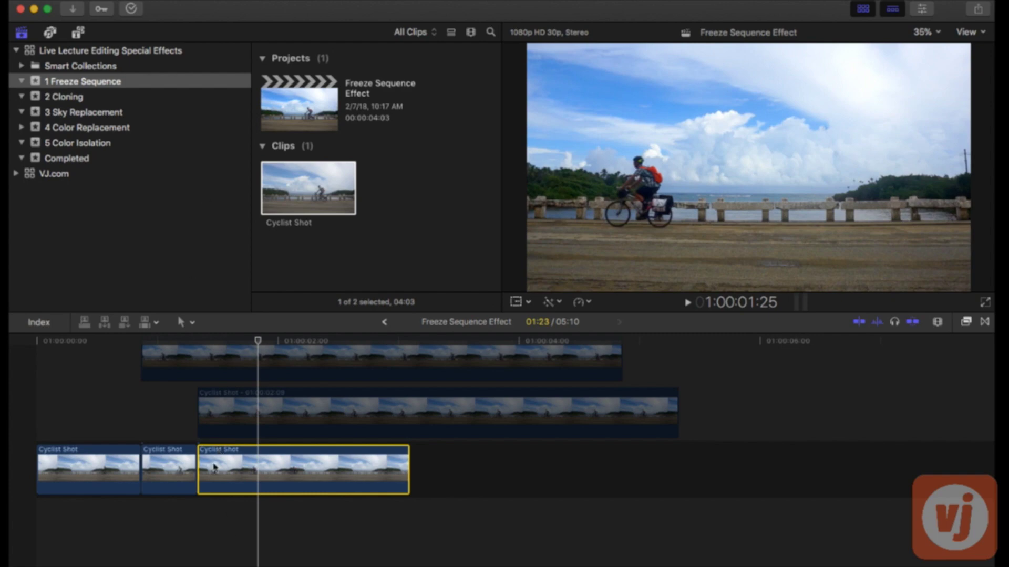
key(alt+f)
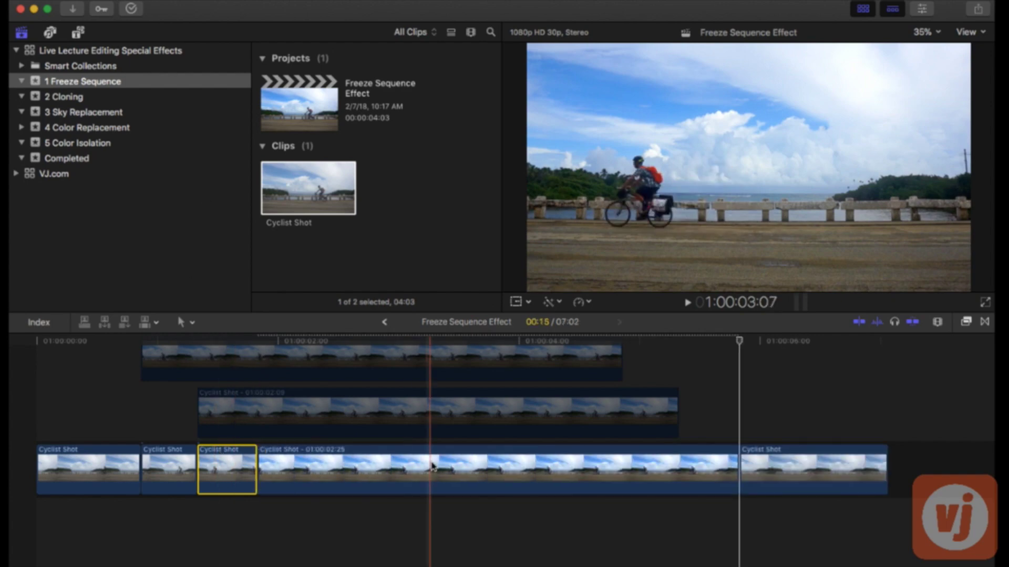
drag(430, 465, 433, 418)
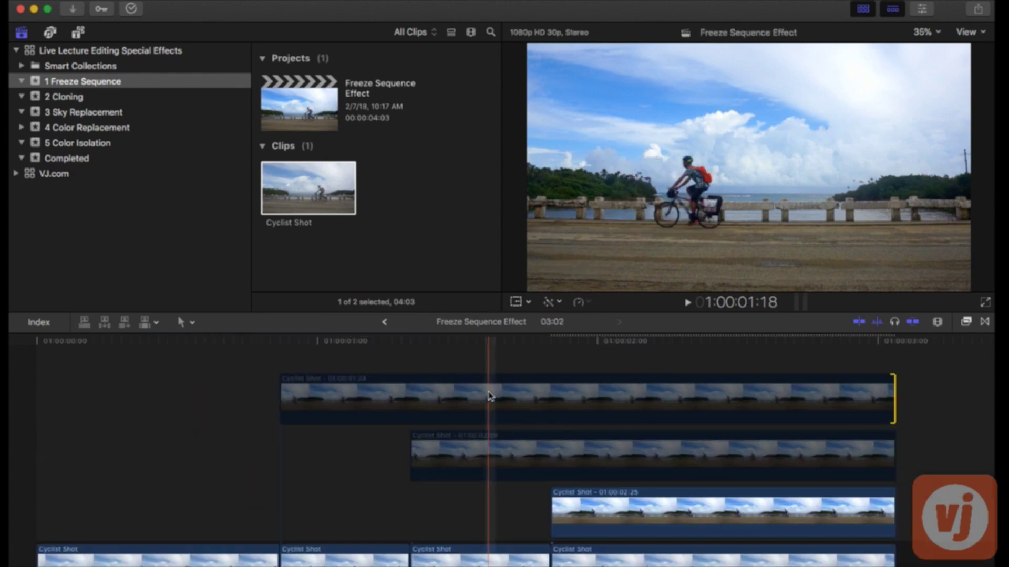
Re-enable the two disabled hold frame clips and play the sequence from its start
click(489, 397)
click(498, 453)
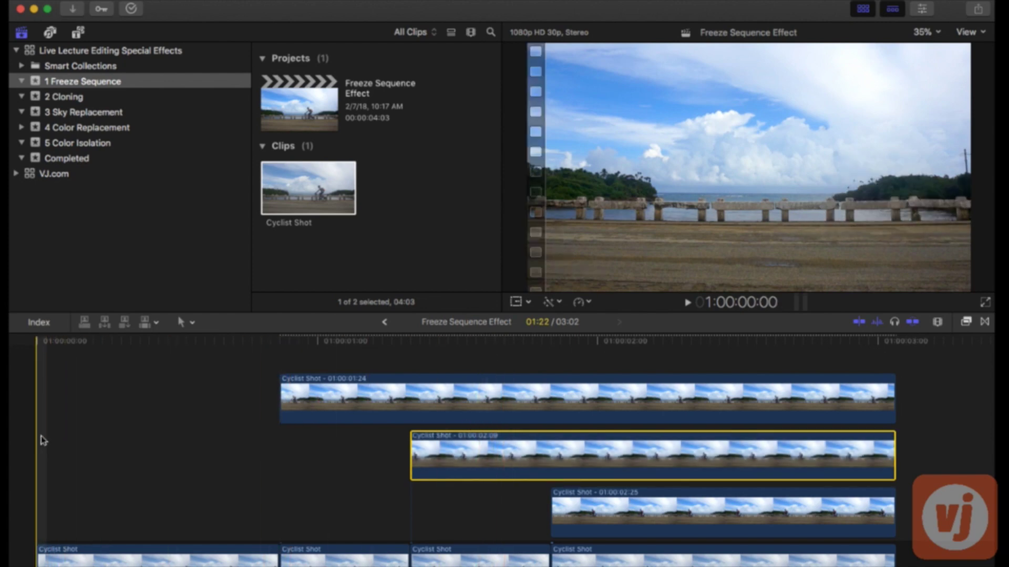
key(space)
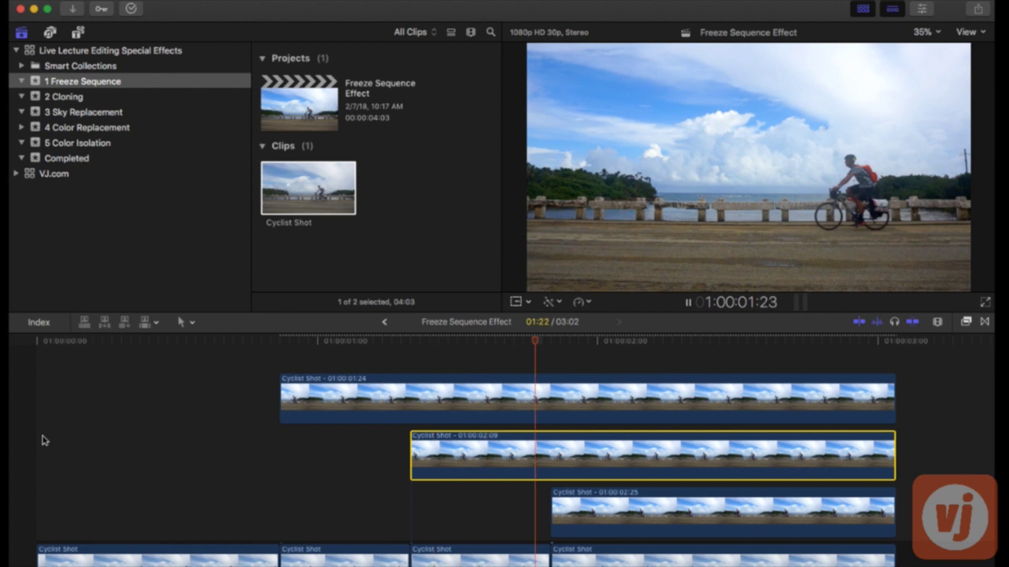
key(space)
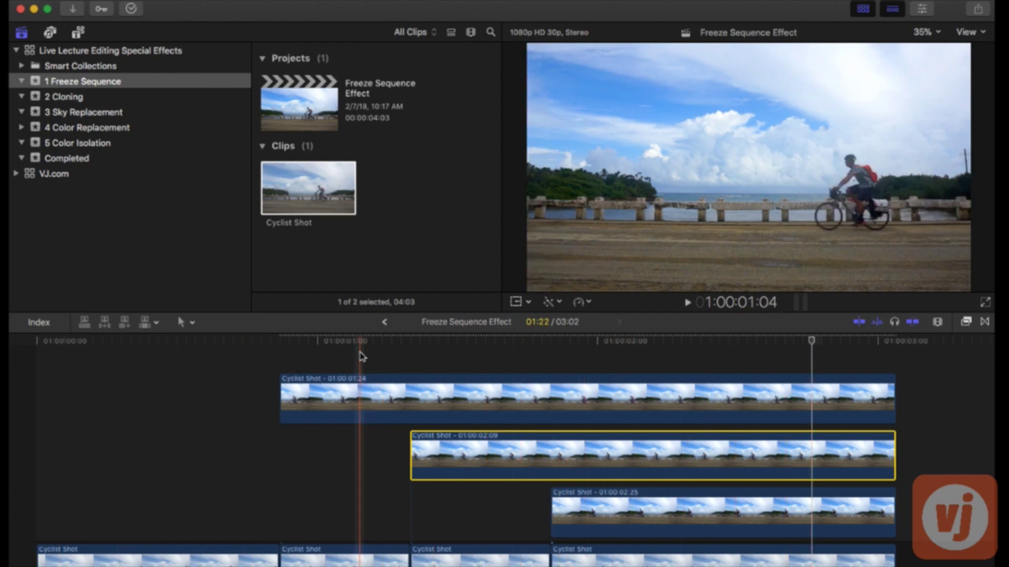
Set the blend mode of all three connected hold frame clips to Darken in the video inspector
click(361, 392)
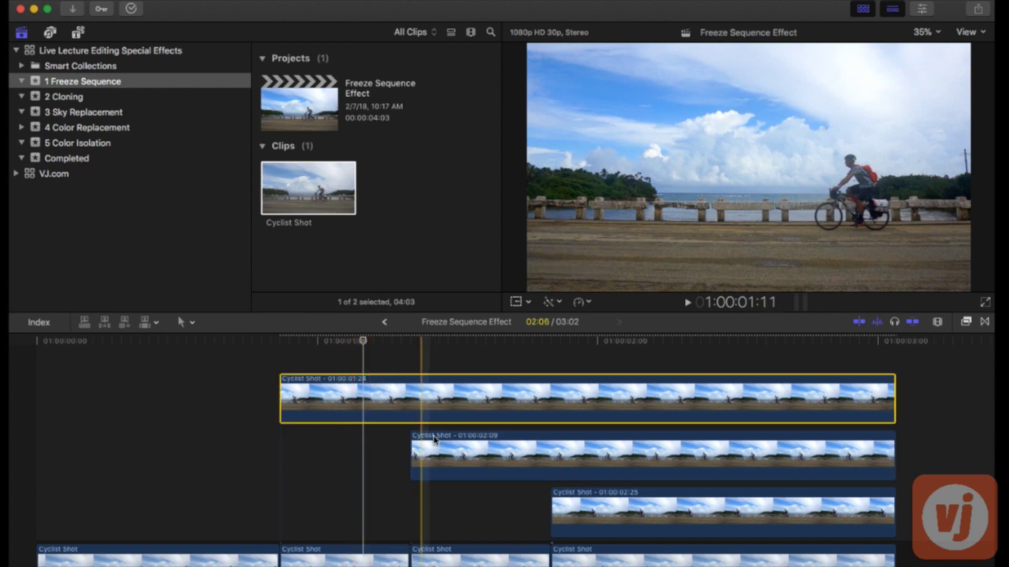
super+click(468, 452)
super+click(664, 512)
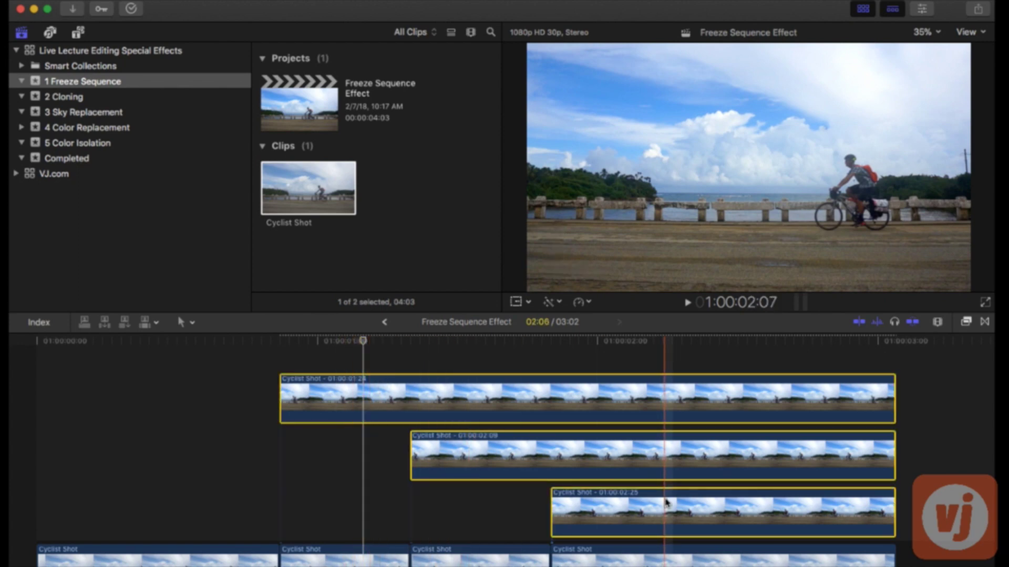
click(920, 10)
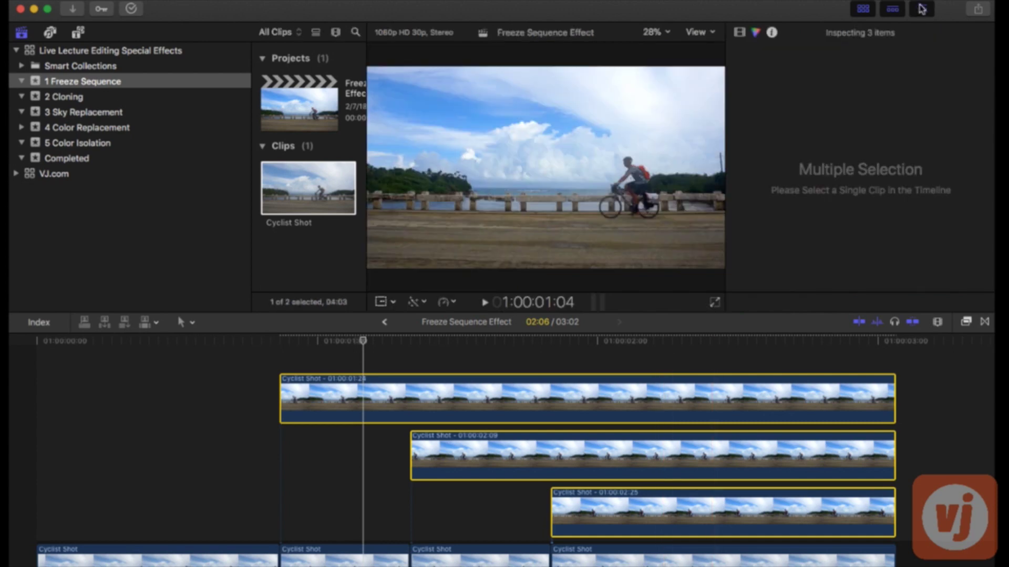
click(739, 33)
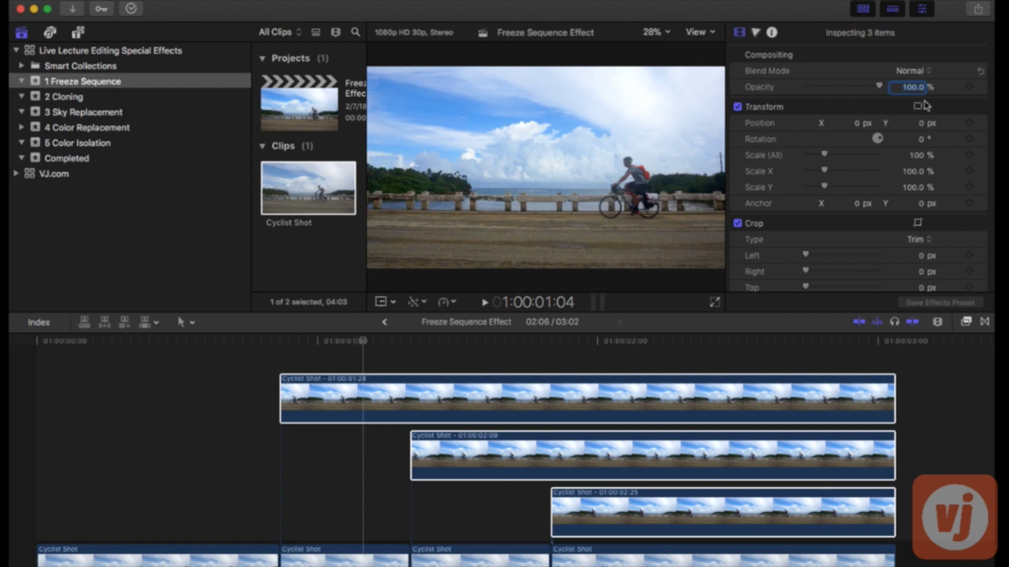
click(913, 71)
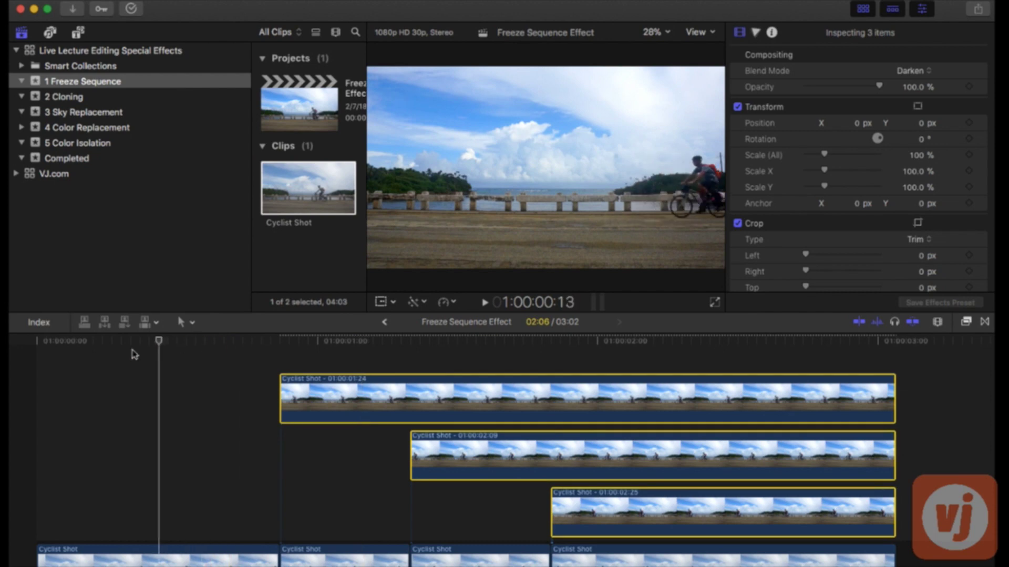
Hide the inspector and play the freeze sequence from its start
click(27, 359)
click(922, 9)
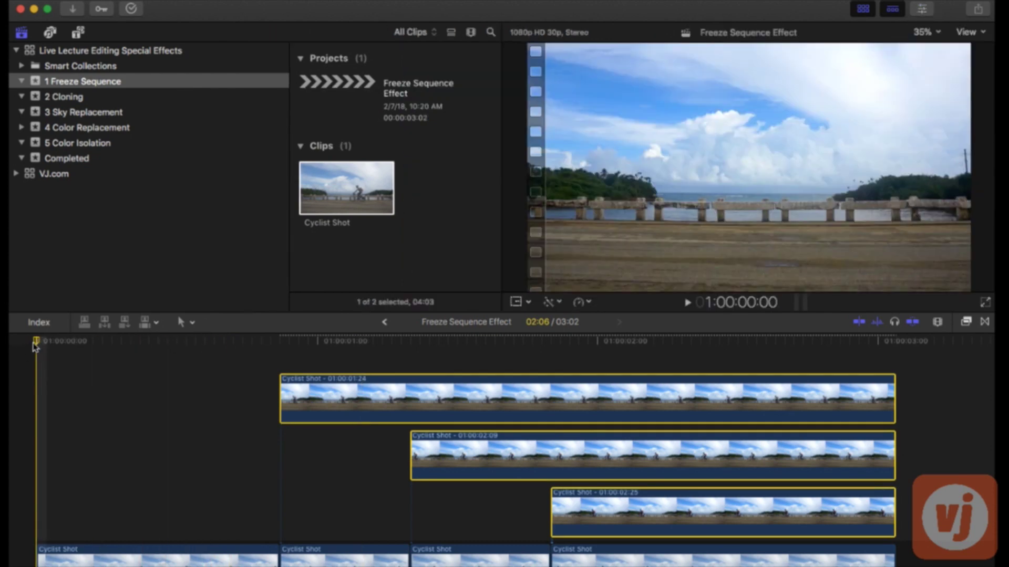
key(space)
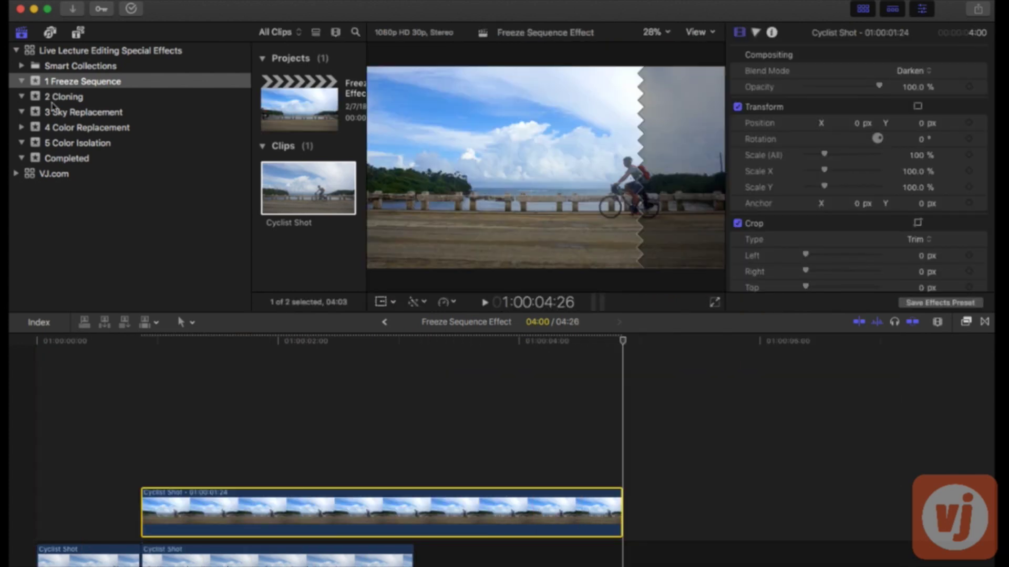
Open the 2 CLONING project from the Completed event and play it from the beginning
click(52, 100)
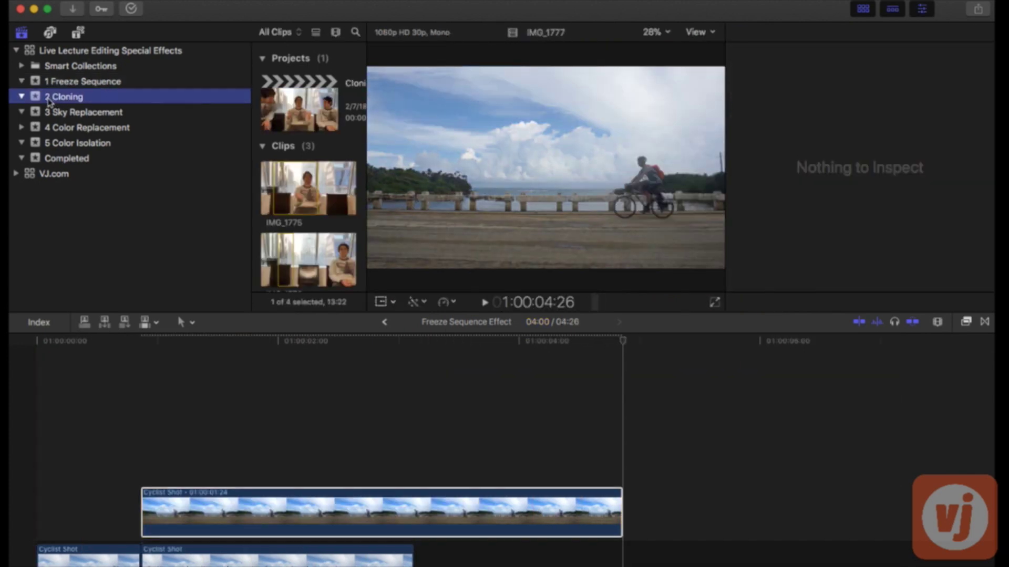
click(90, 160)
click(303, 173)
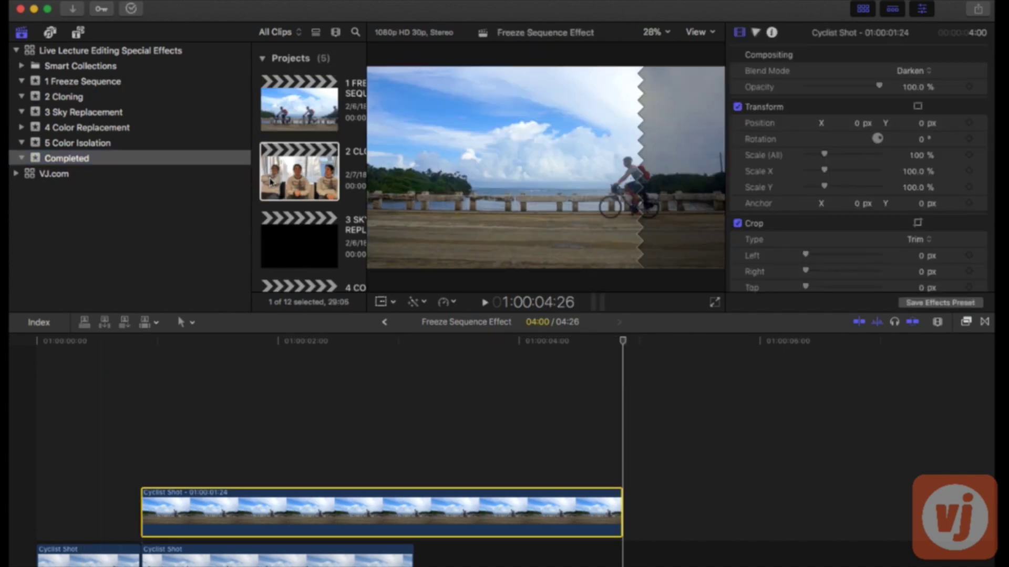
double_click(287, 175)
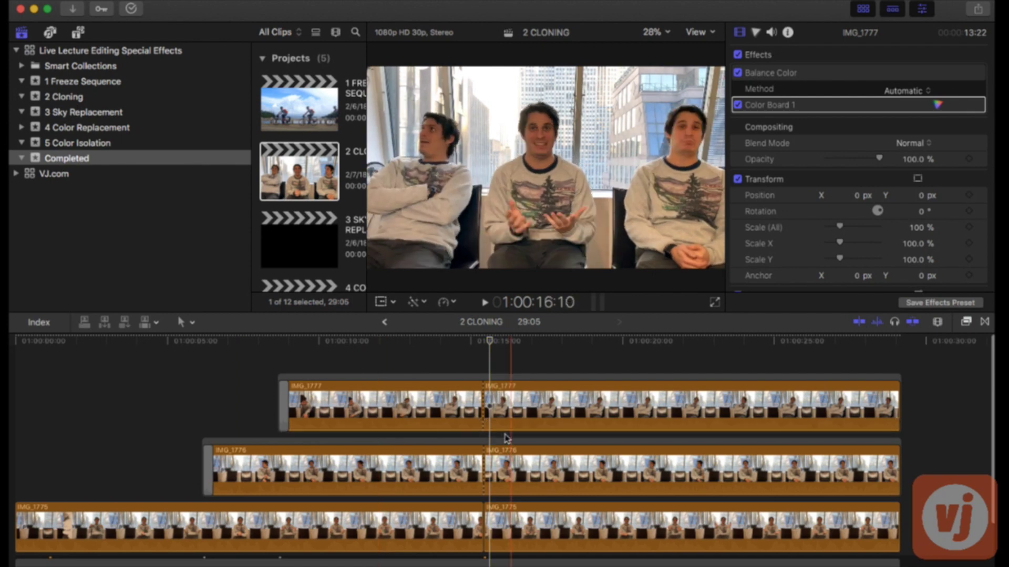
key(Home)
key(space)
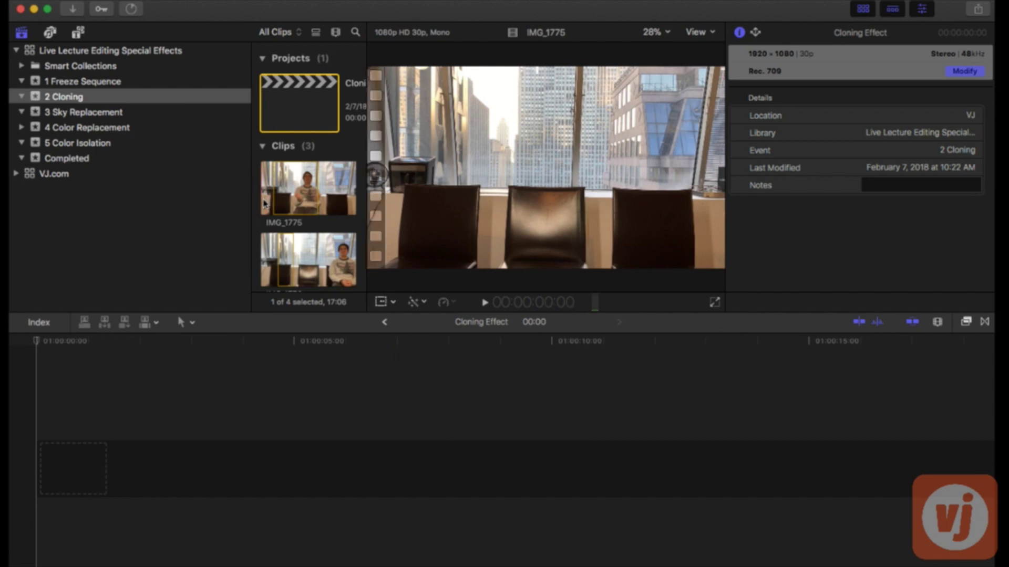
Select the IMG_1775 clip in the 2 Cloning event's browser, hide the inspector, and keep the browser active
click(263, 204)
click(926, 9)
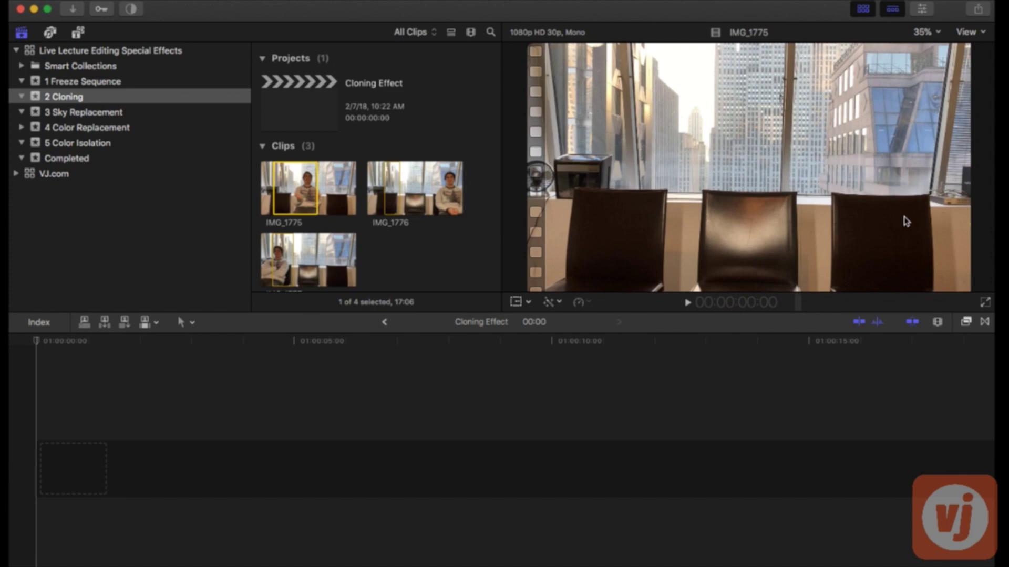
key(super+2)
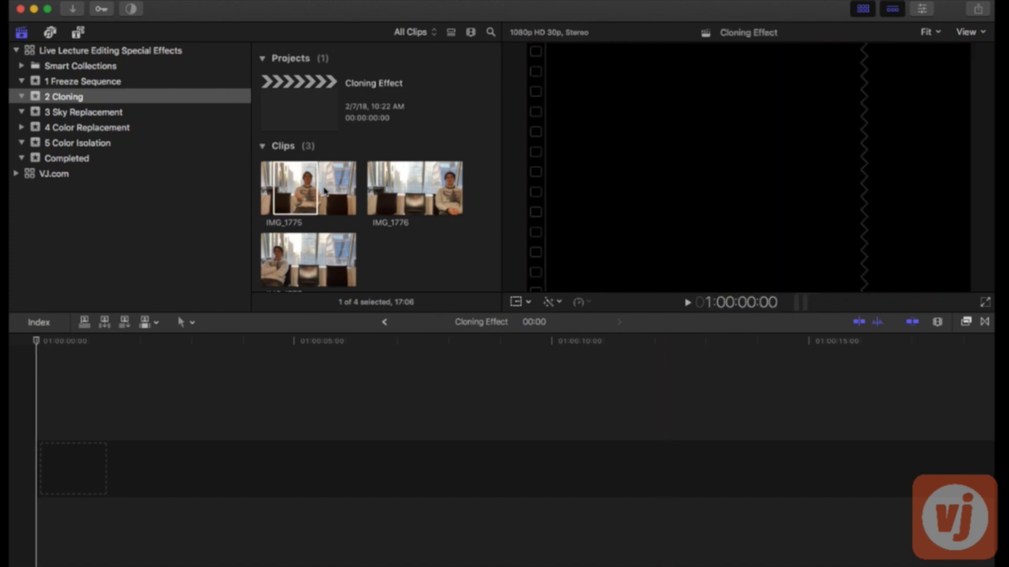
key(super+1)
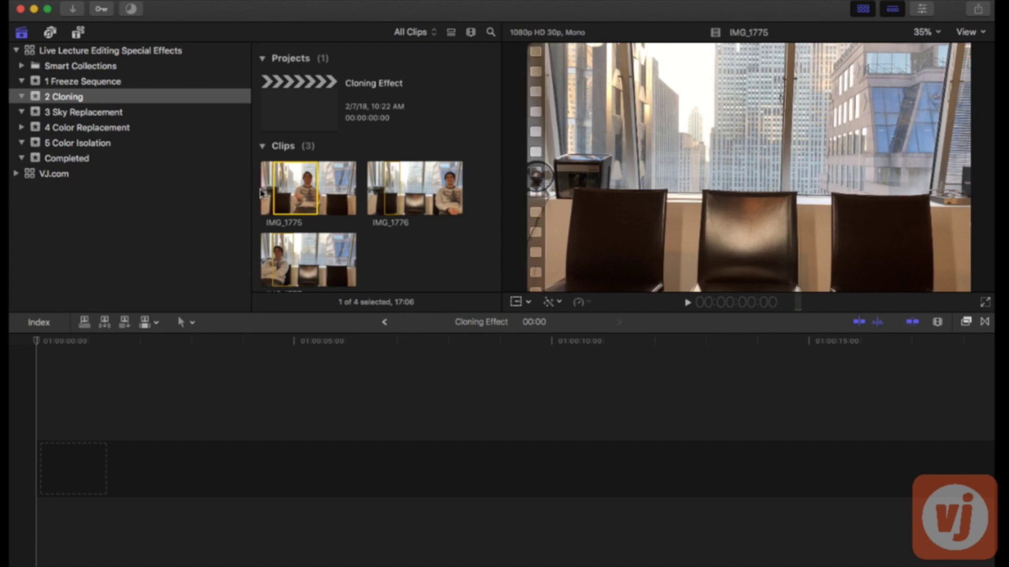
Preview the IMG_1775, IMG_1776 and IMG_1777 source clips in the browser
key(space)
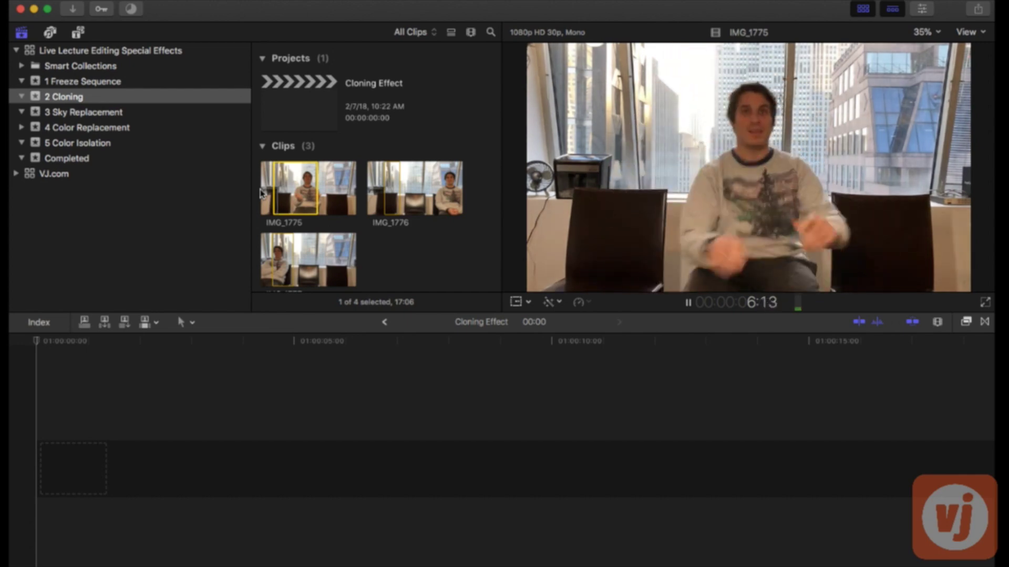
key(space)
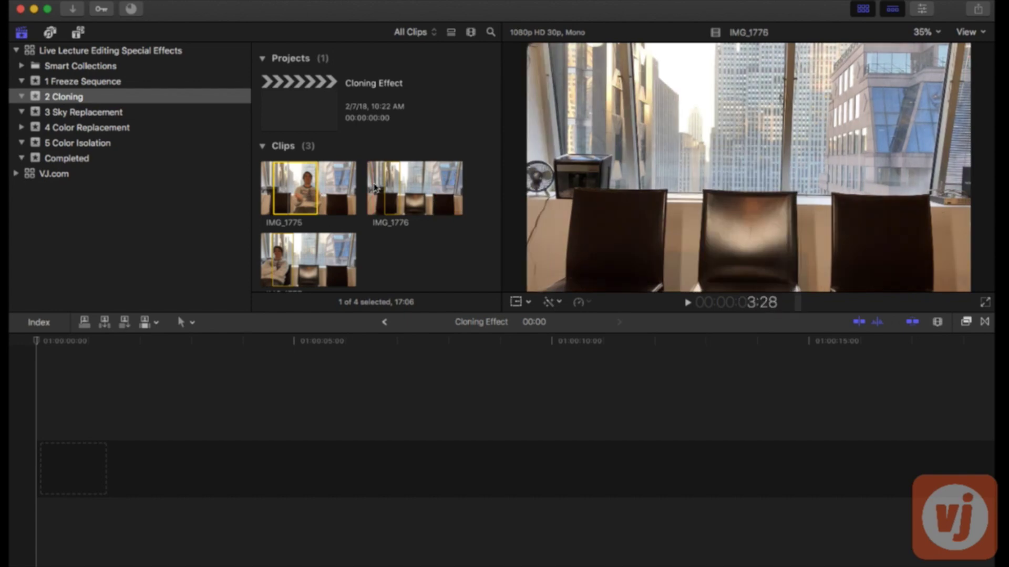
key(space)
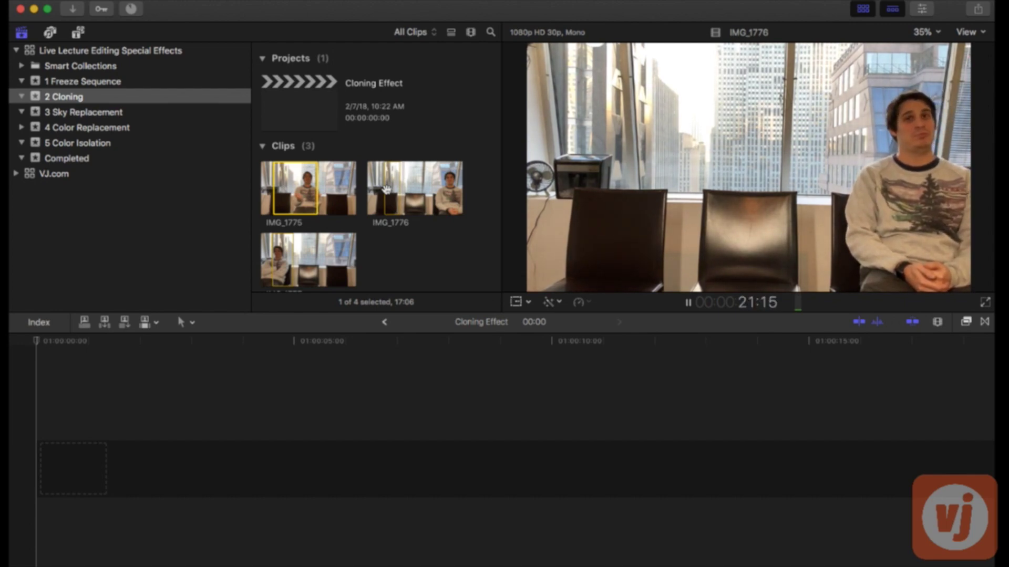
key(space)
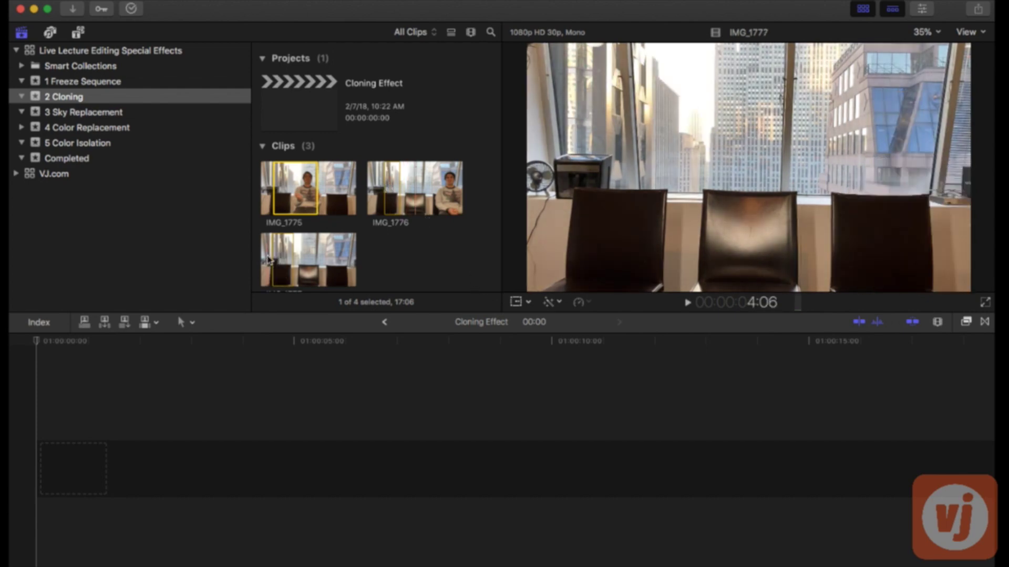
scroll(268, 261, down, 1)
key(space)
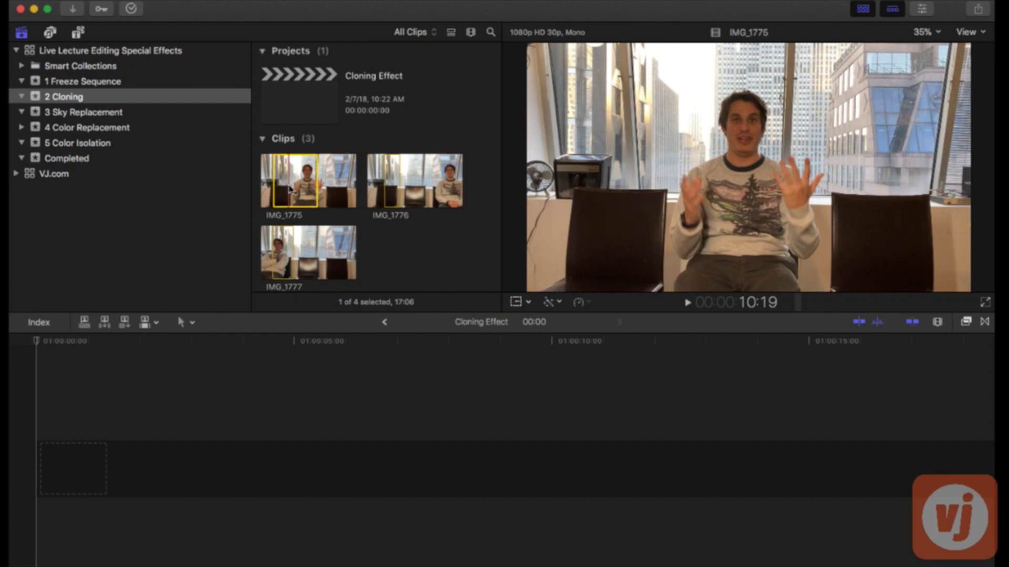
Add IMG_1775 to the empty timeline and connect IMG_1776 above it, starting at about 4.5 seconds
drag(289, 189, 140, 446)
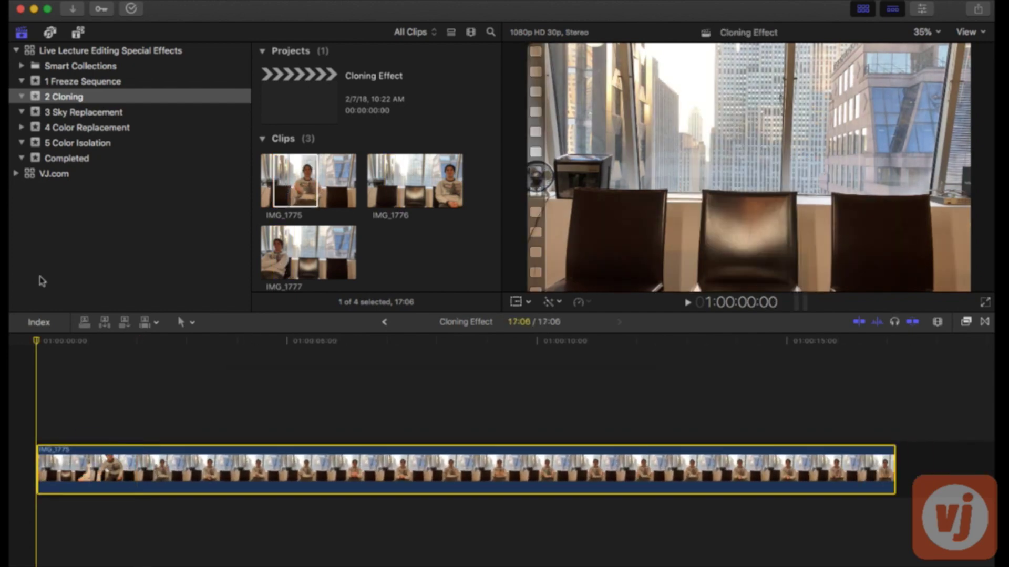
click(382, 196)
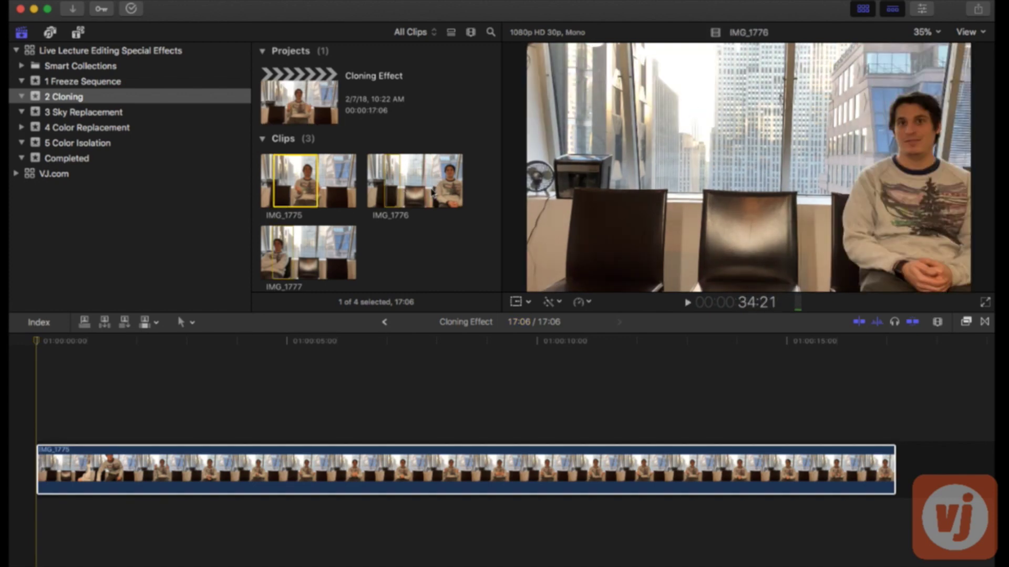
click(397, 184)
drag(397, 184, 38, 403)
drag(111, 412, 333, 411)
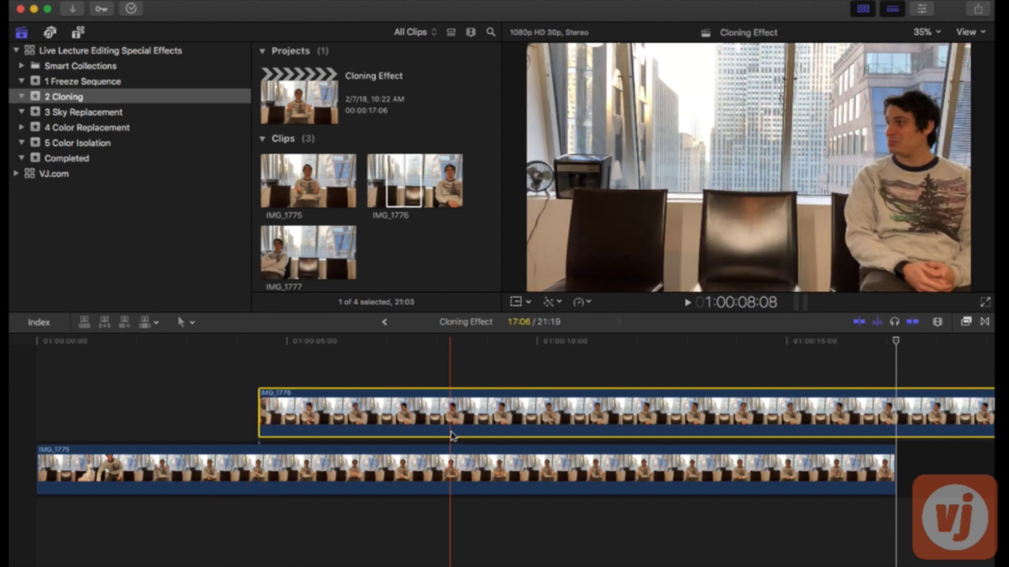
Extend the end of IMG_1775 to match IMG_1776's end, and connect IMG_1777 above both, starting at about 8 seconds
scroll(462, 440, right, 3)
scroll(466, 440, right, 3)
drag(643, 469, 860, 494)
key(shift+z)
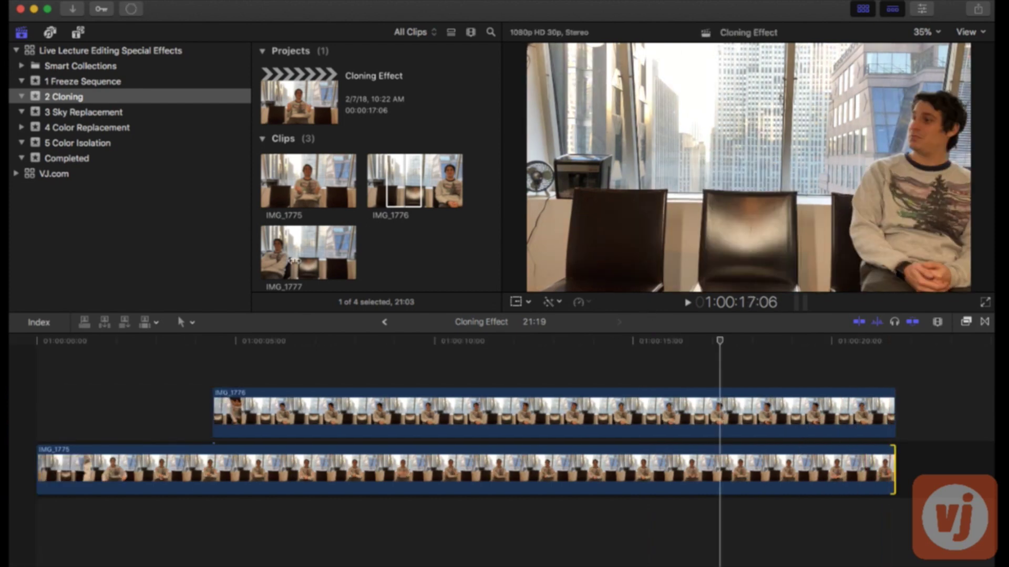
mouse_move(286, 258)
mouse_down()
mouse_move(333, 407)
mouse_move(358, 366)
mouse_up()
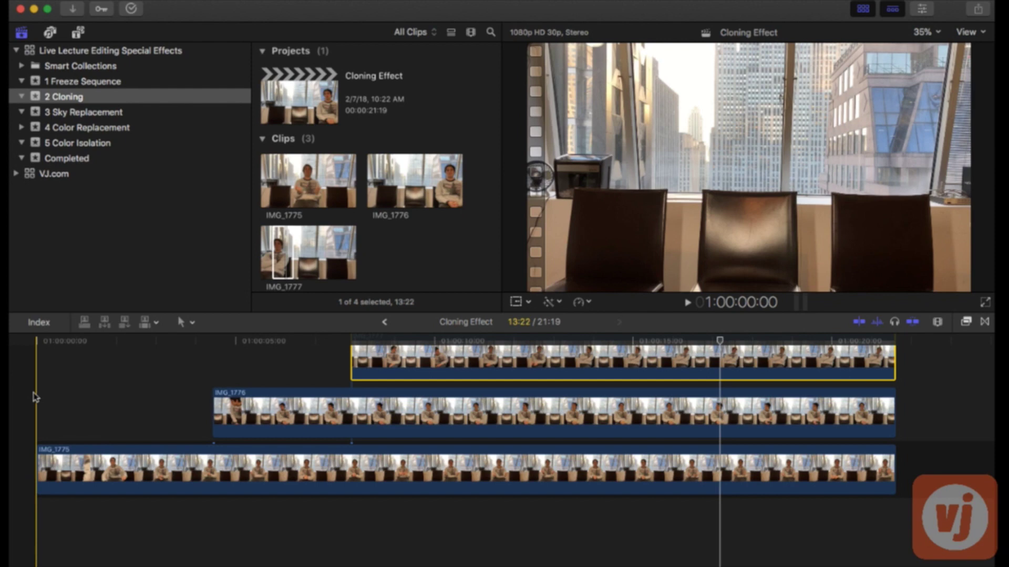
Play the stacked clips from the start and check the composite at about 12:19 and 11:15
key(space)
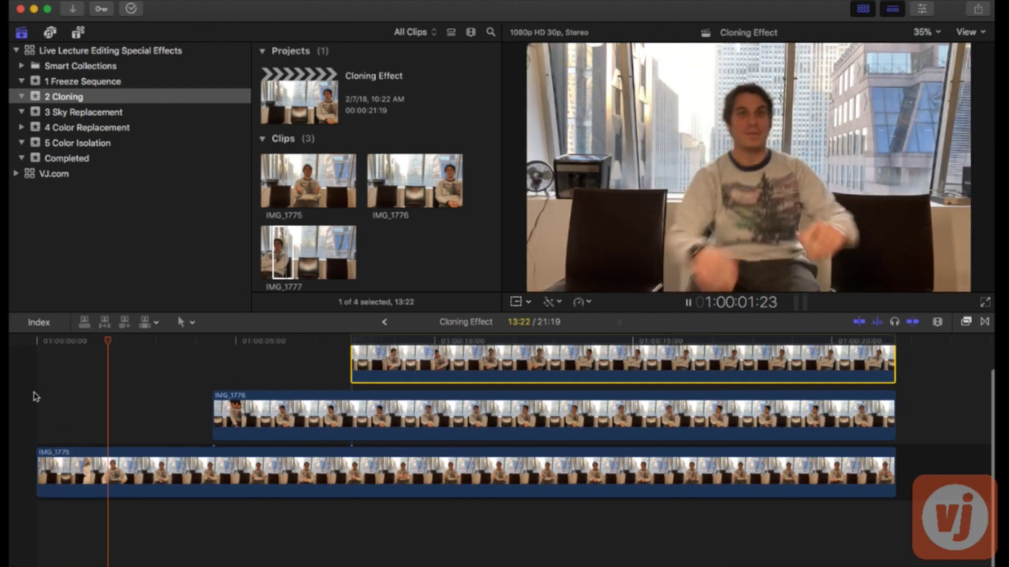
scroll(36, 397, up, 2)
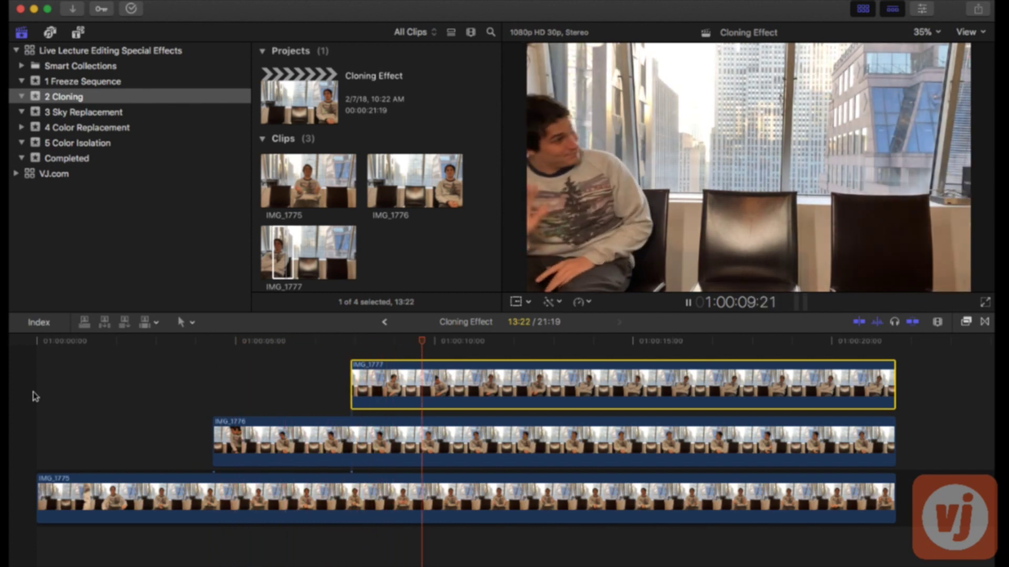
key(space)
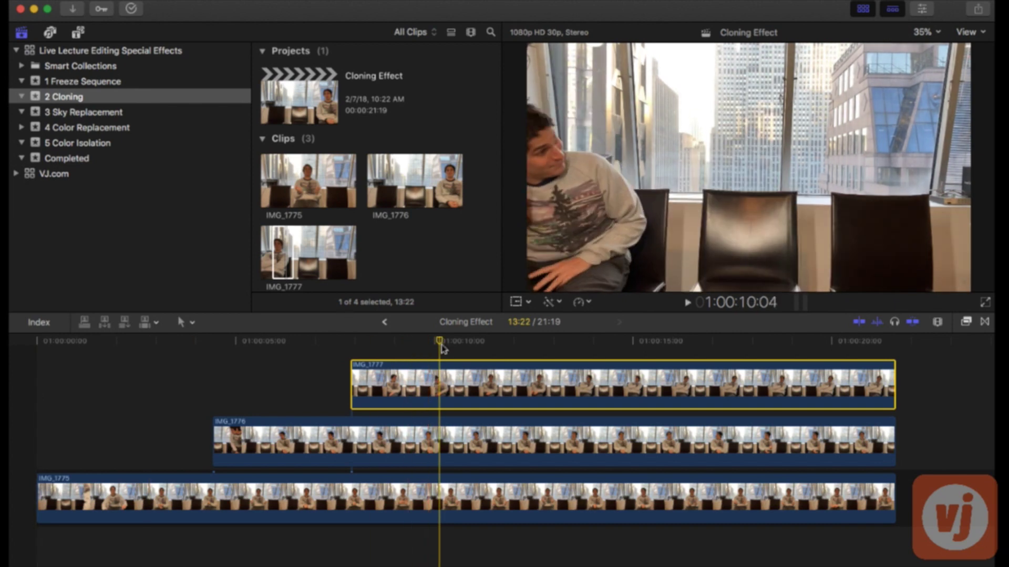
click(547, 347)
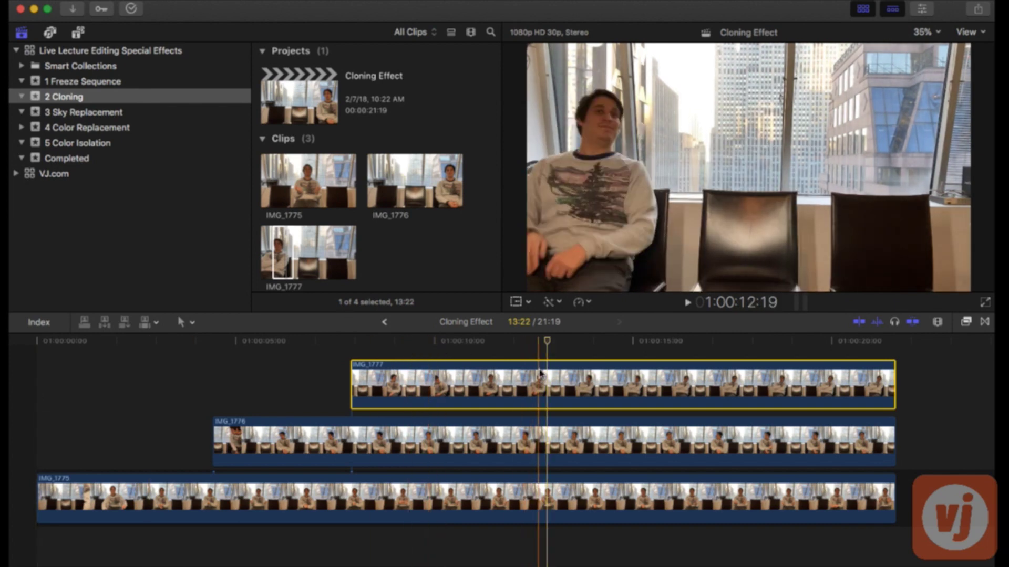
click(495, 346)
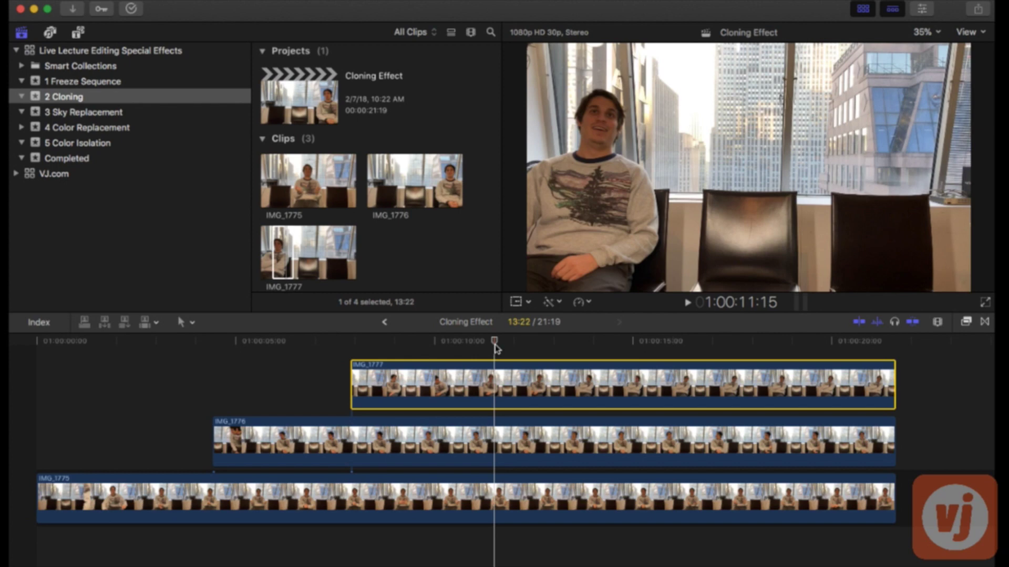
click(470, 442)
click(470, 387)
click(472, 442)
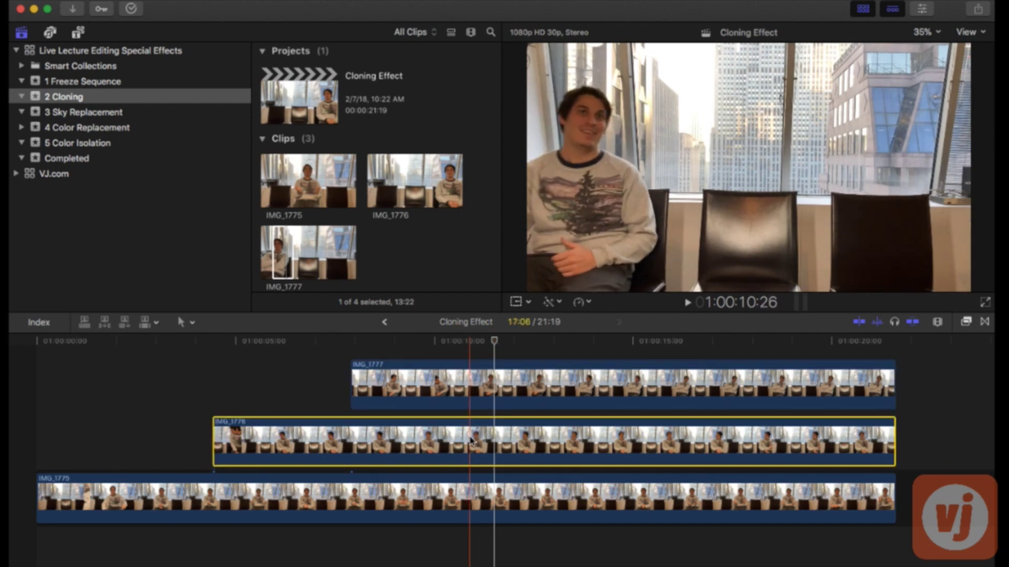
click(471, 386)
click(471, 441)
click(470, 389)
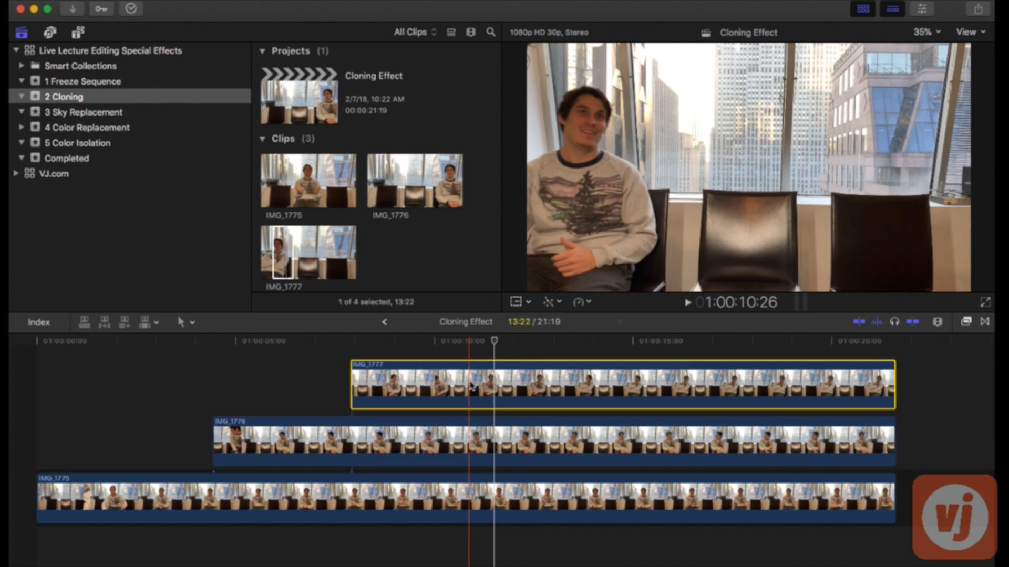
Select IMG_1776 with the playhead at about 01:00:06:18 and show its crop settings in the video inspector
click(461, 440)
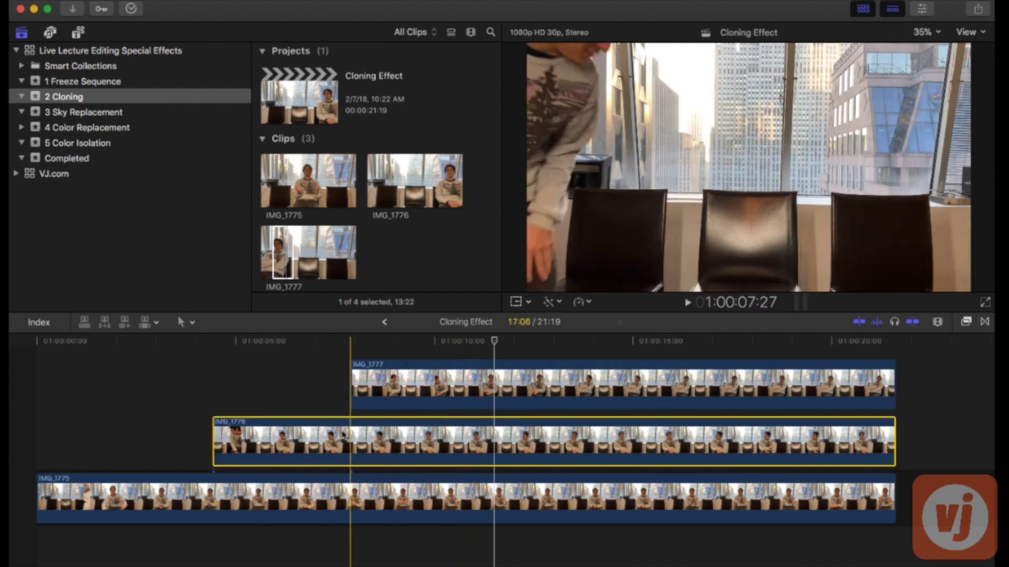
click(300, 439)
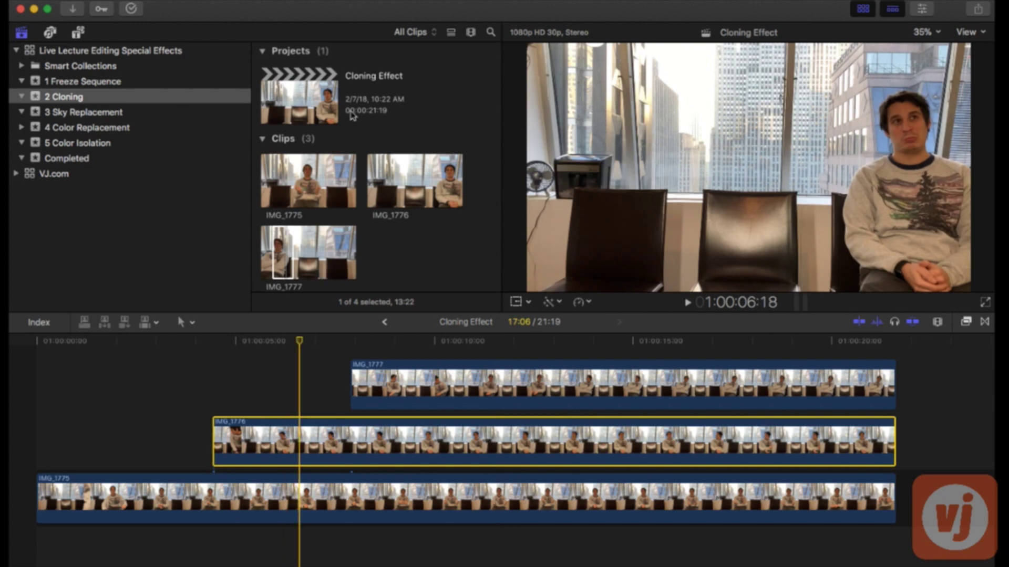
click(923, 11)
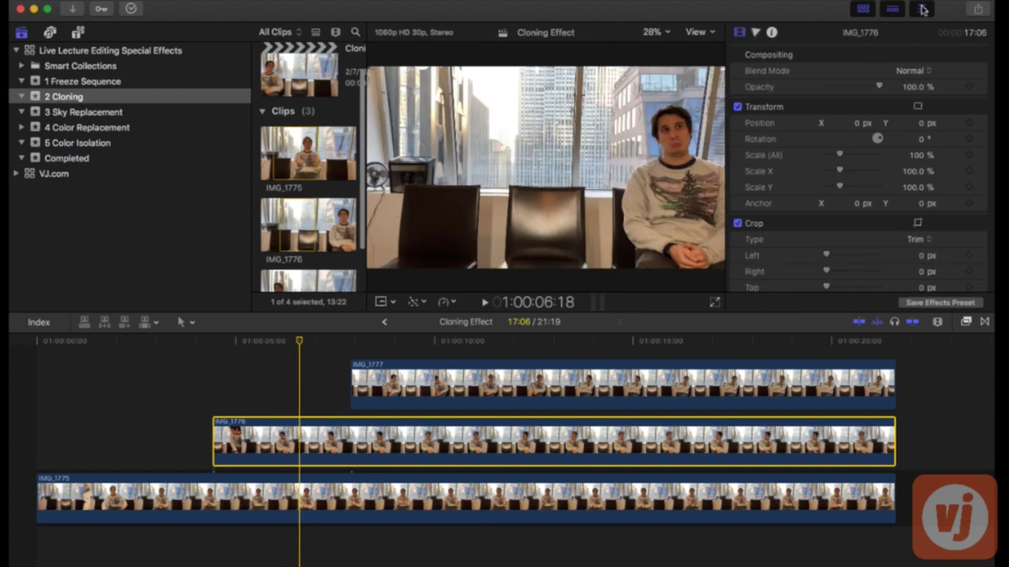
scroll(837, 242, down, 4)
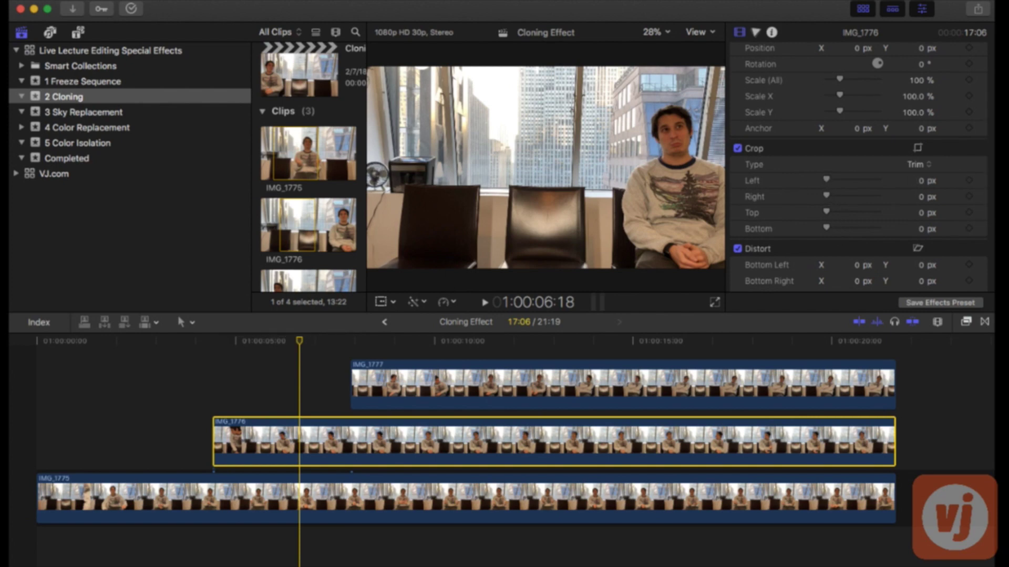
Turn on the viewer's transform controls and set the left crop of IMG_1776 to 1350 px
click(381, 303)
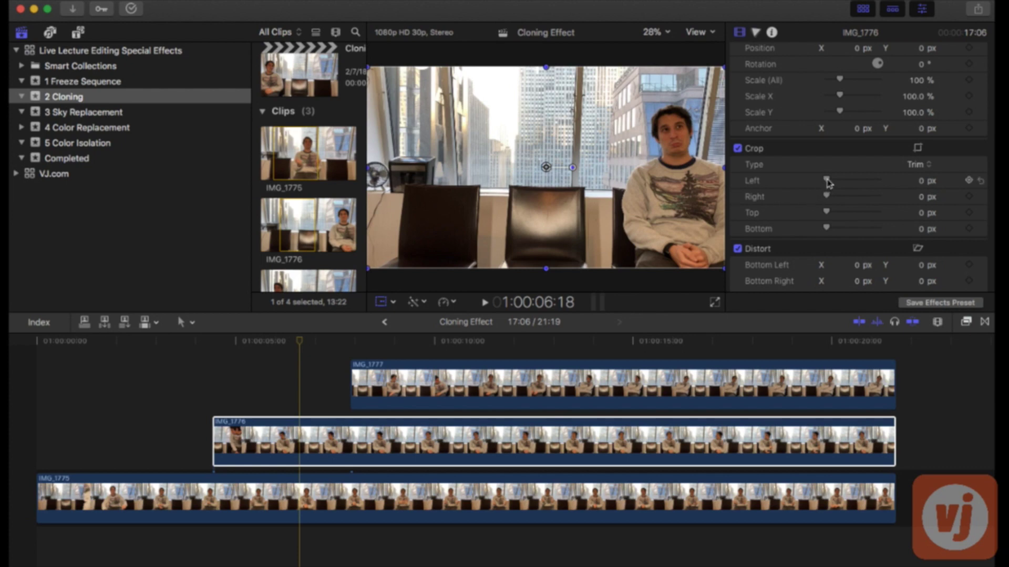
drag(828, 183, 860, 184)
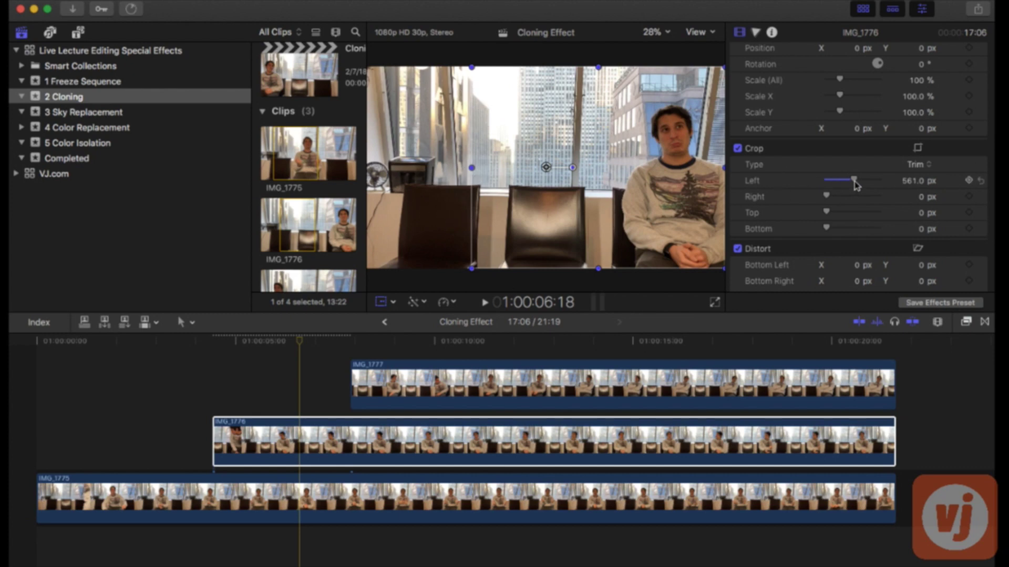
drag(856, 184, 885, 185)
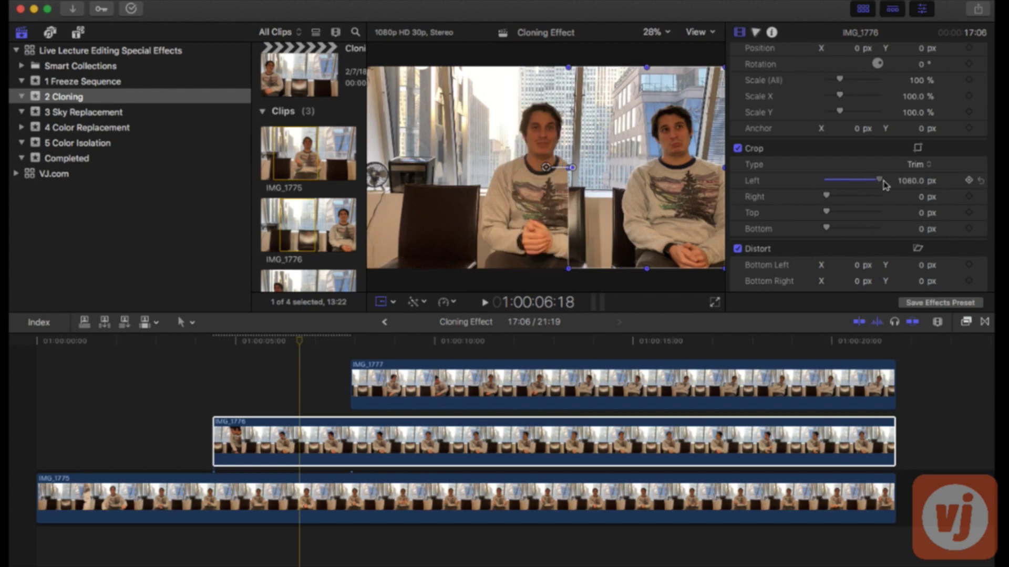
click(911, 181)
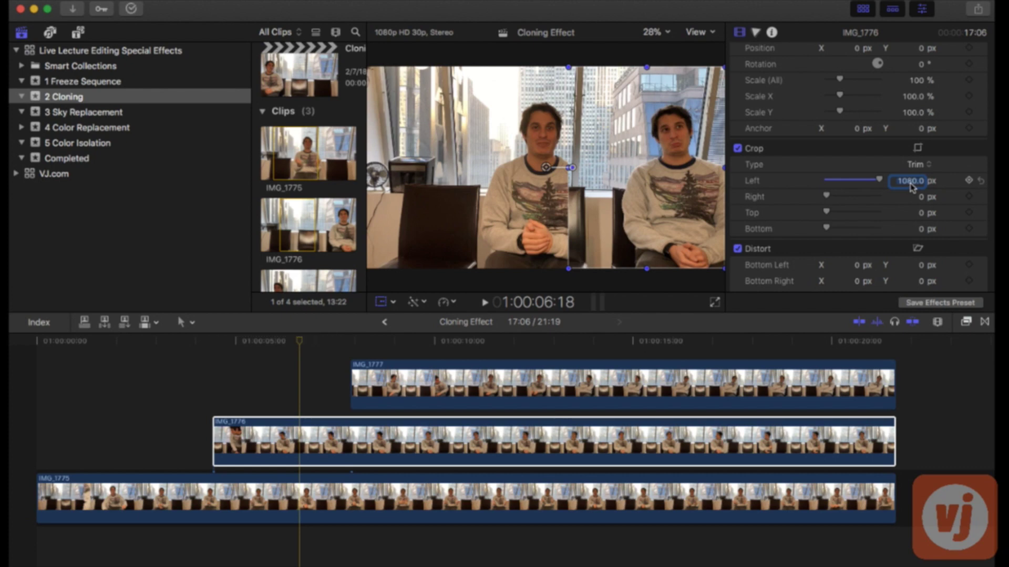
text(1350)
key(Return)
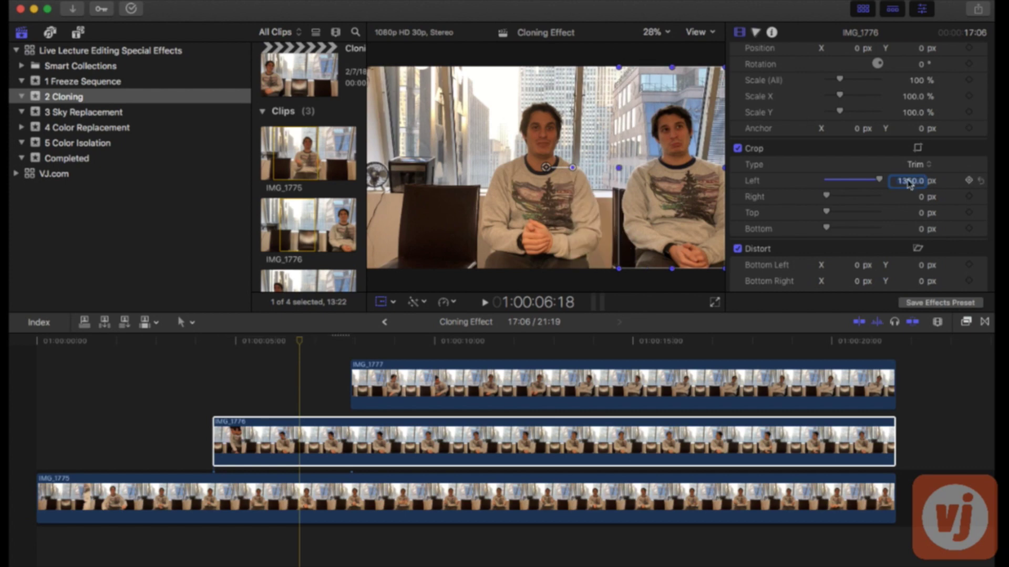
Set the right crop of IMG_1777 to 1350 px with the playhead at about 01:00:10:16, and turn off the transform controls
click(448, 383)
click(456, 342)
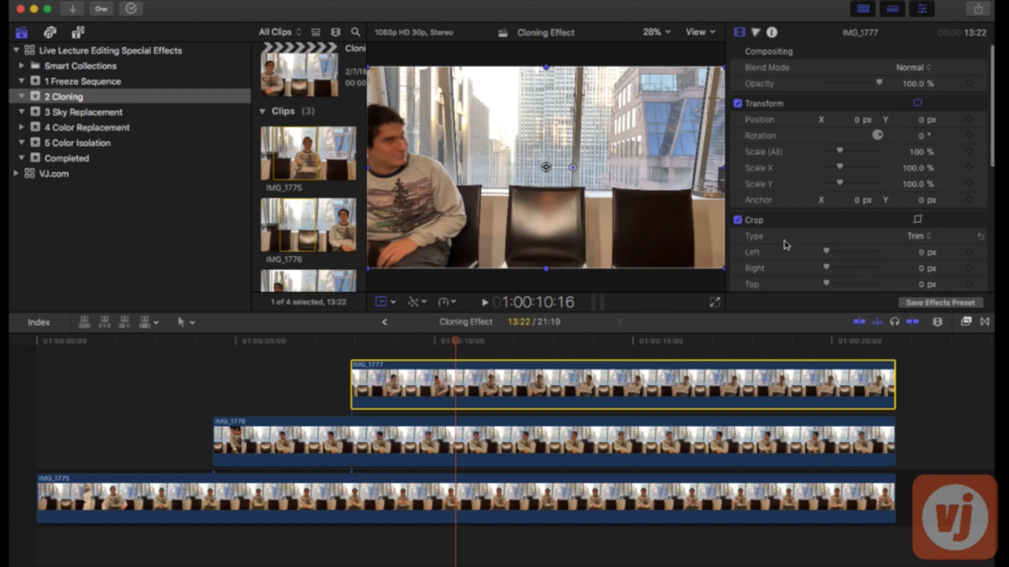
scroll(783, 243, down, 3)
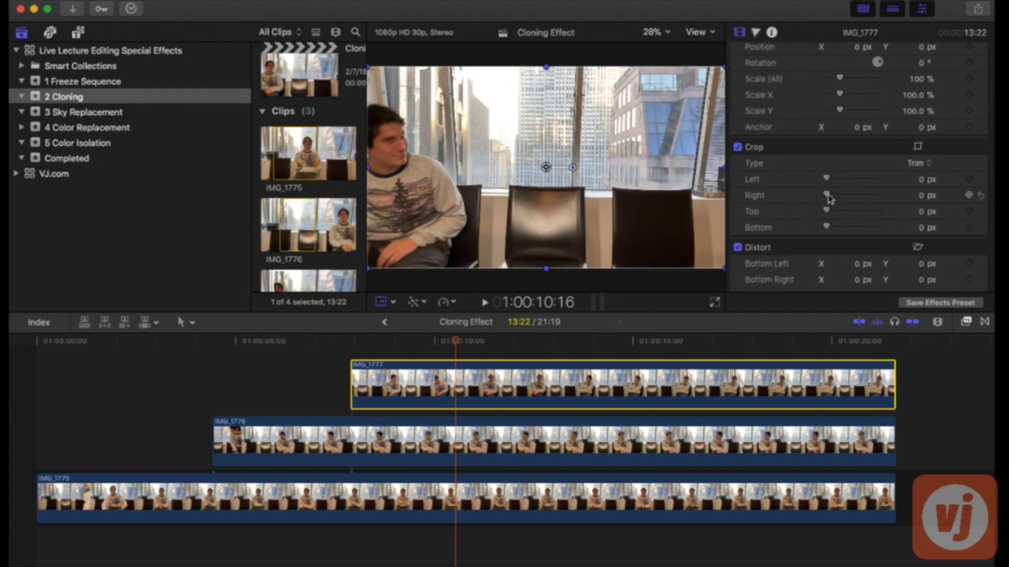
drag(827, 196, 891, 201)
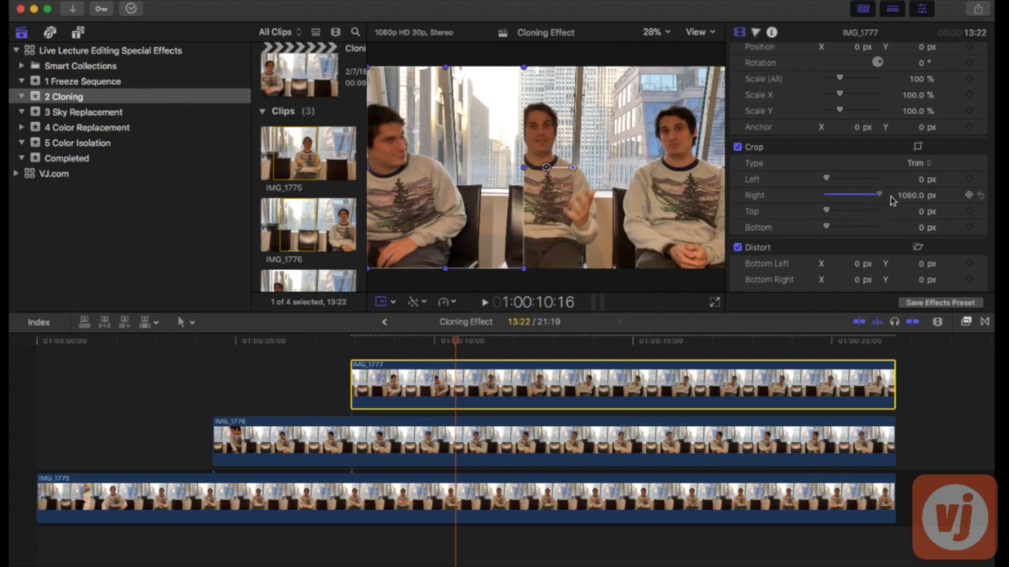
click(910, 199)
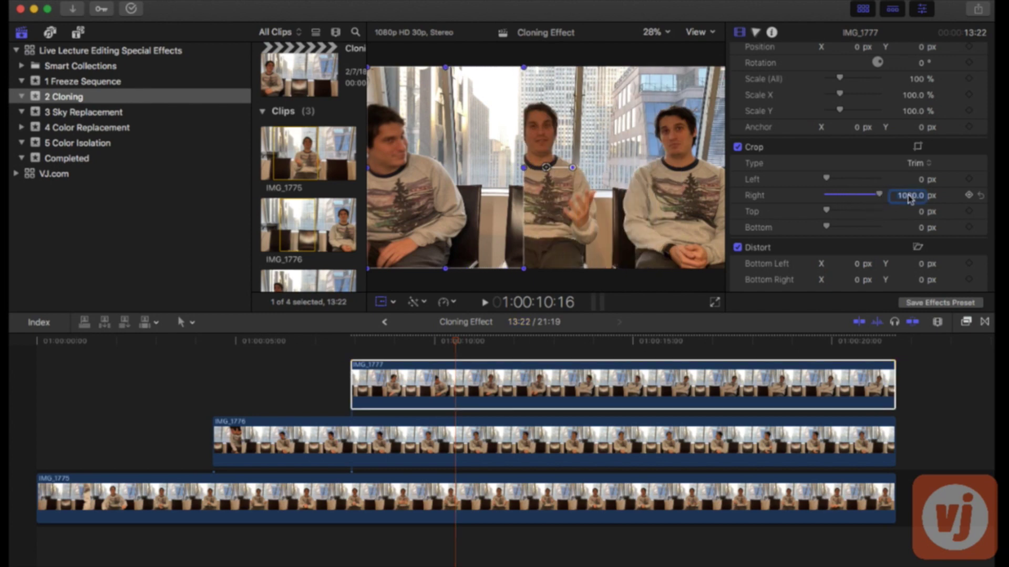
text(1350)
key(Return)
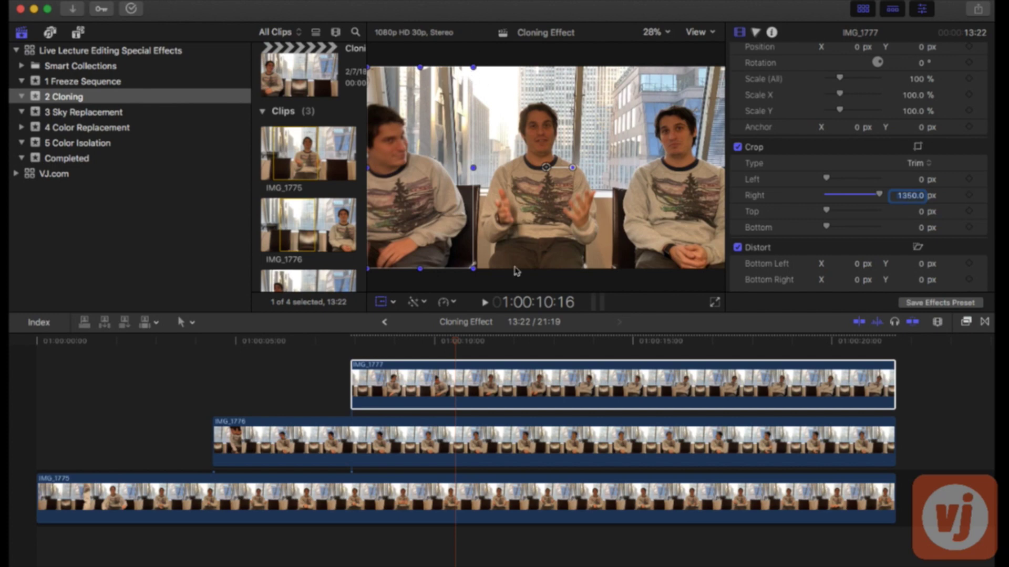
click(381, 303)
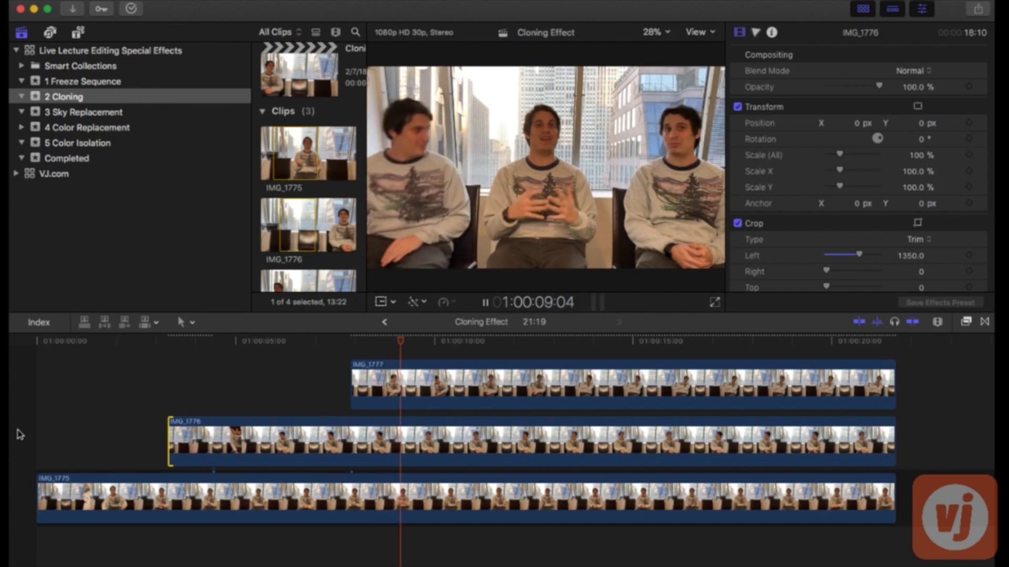
Stop playback and replay the section around the start of IMG_1776 to check the second clone's entrance
key(space)
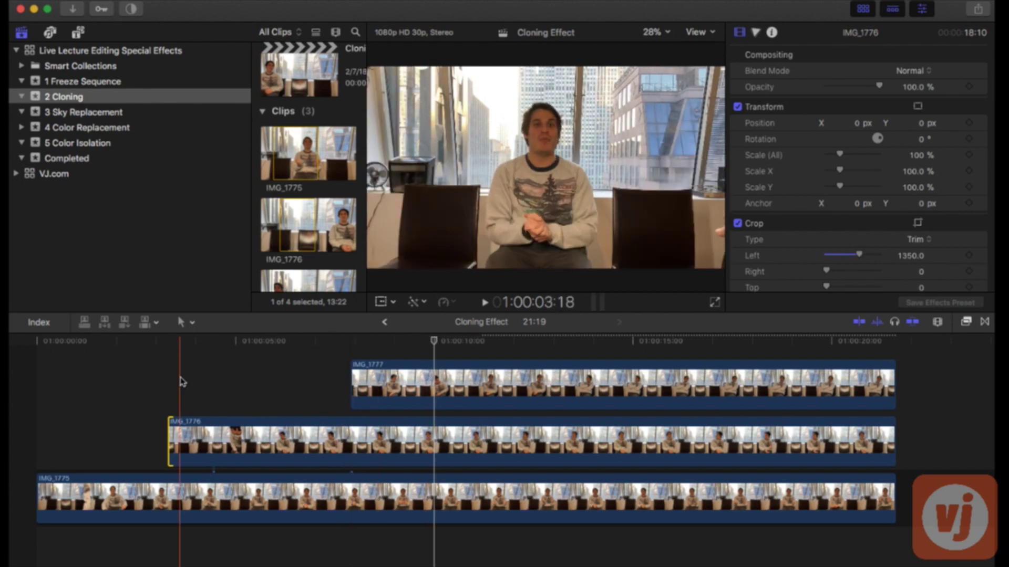
key(space)
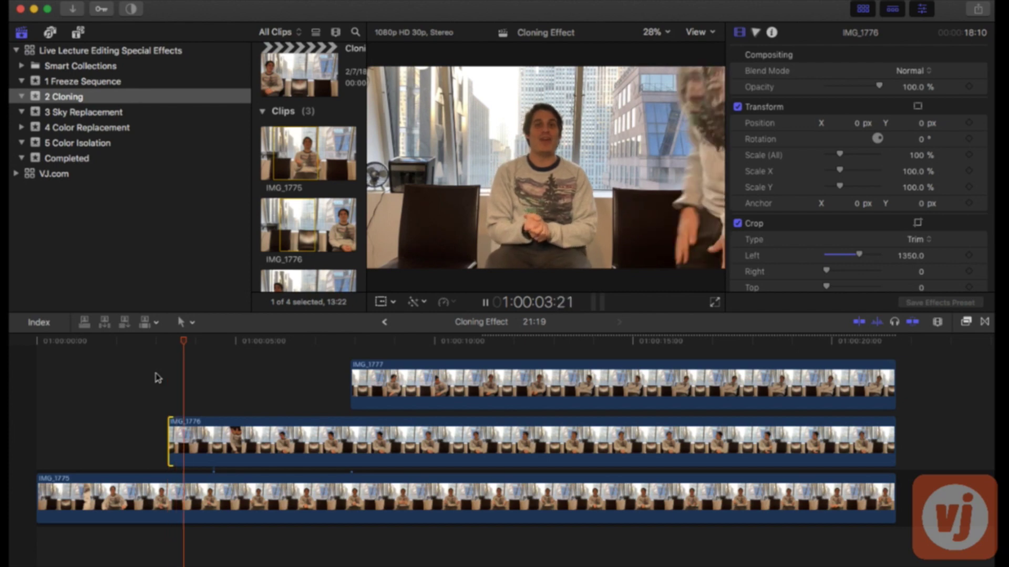
click(132, 377)
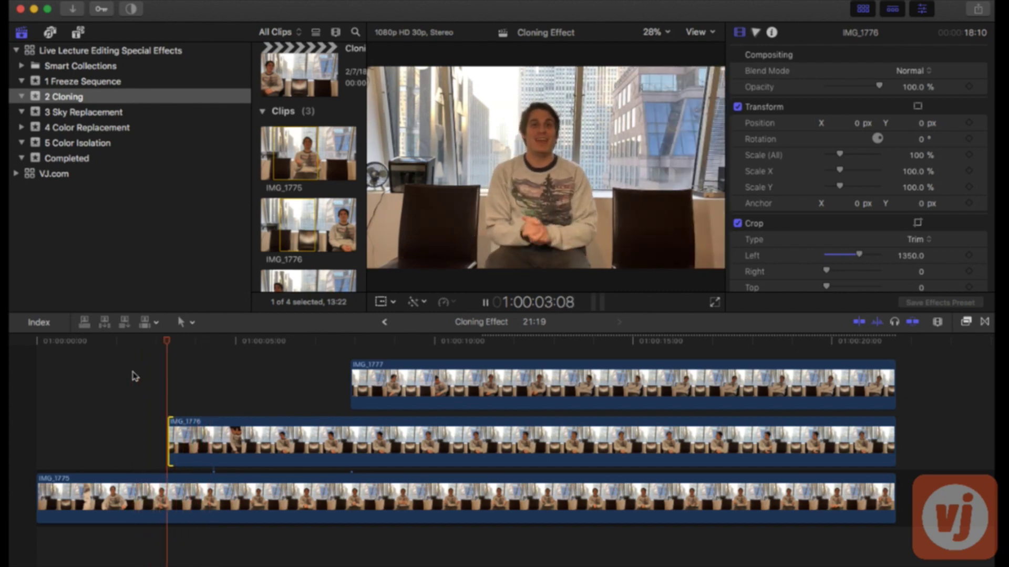
Play back the timeline across the starts of IMG_1776 and IMG_1777 to check how the clones appear
key(space)
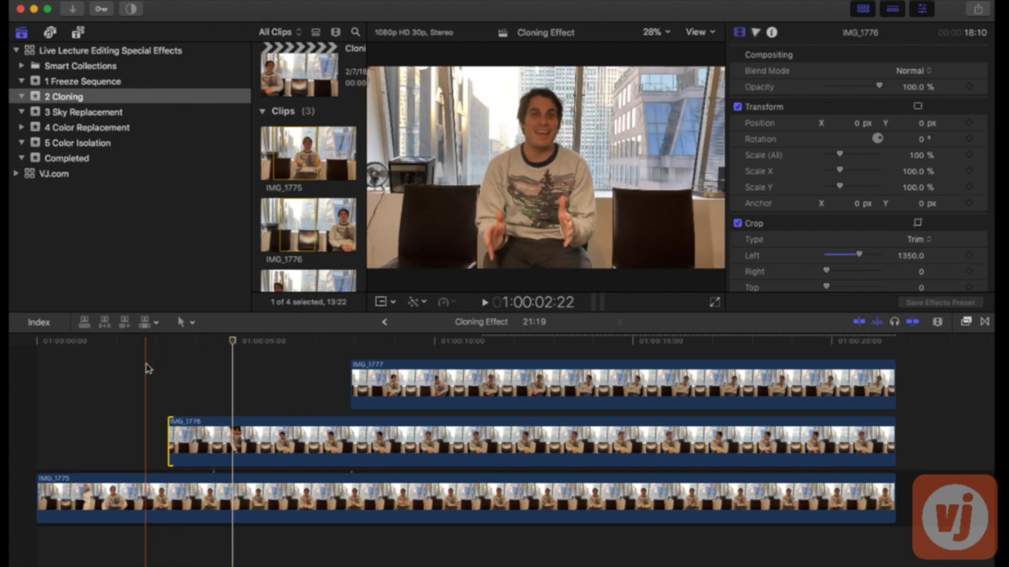
key(space)
key(space)
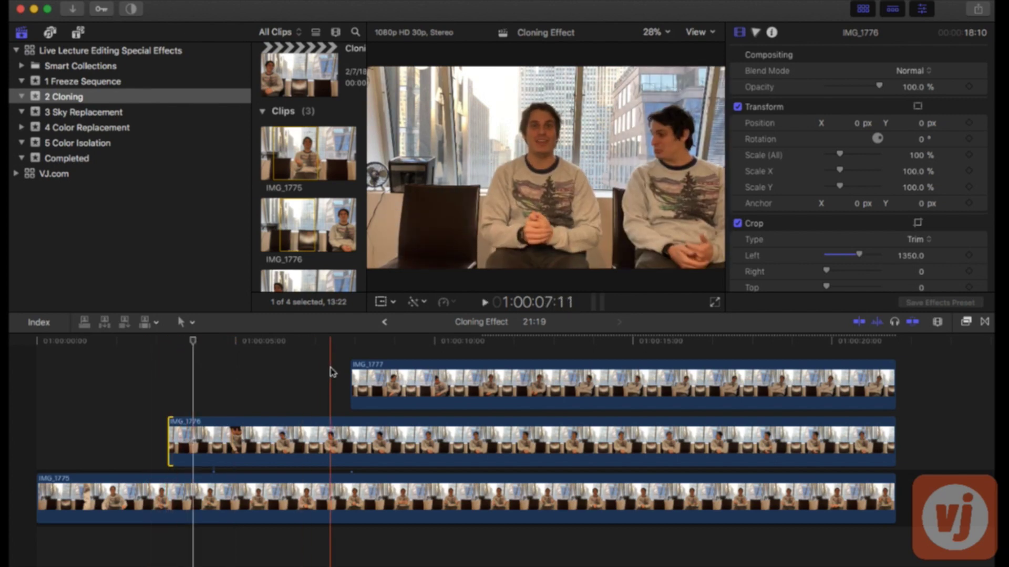
key(space)
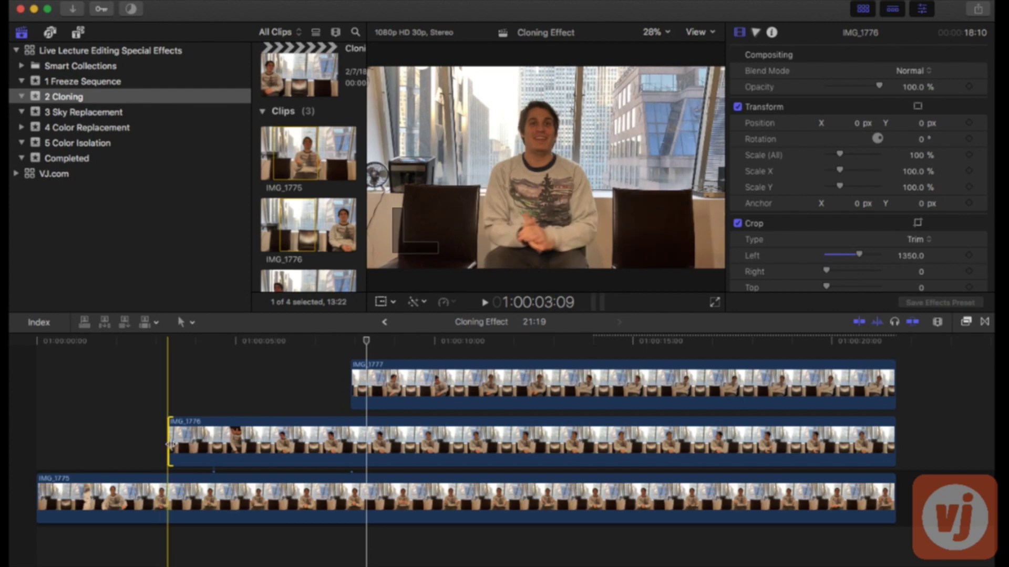
Add Cross Dissolve transitions to the starts of IMG_1776 and IMG_1777, and shorten the one on IMG_1777 to 10 frames
key(super+t)
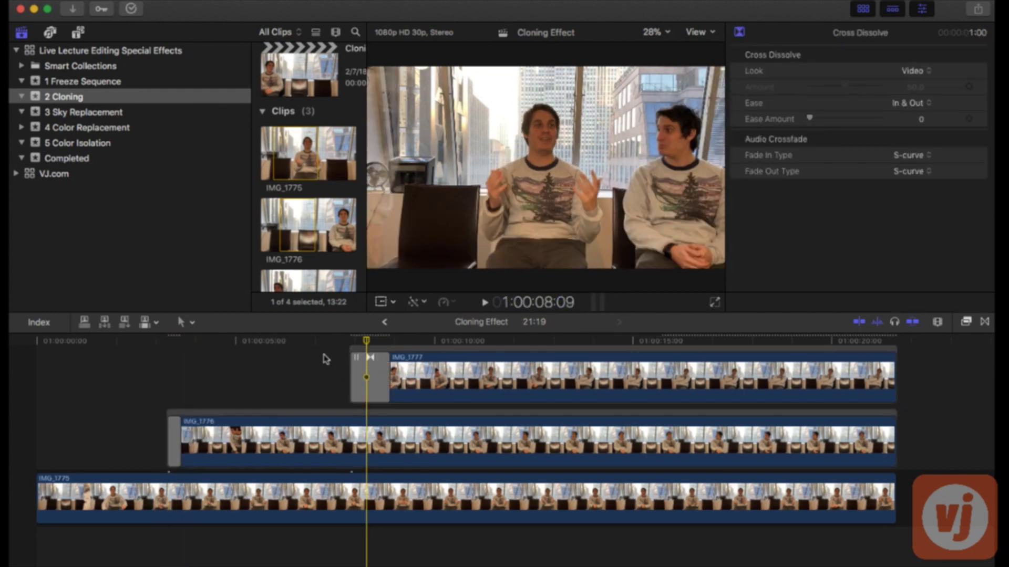
mouse_move(352, 377)
mouse_down()
mouse_move(376, 382)
mouse_move(368, 382)
mouse_up()
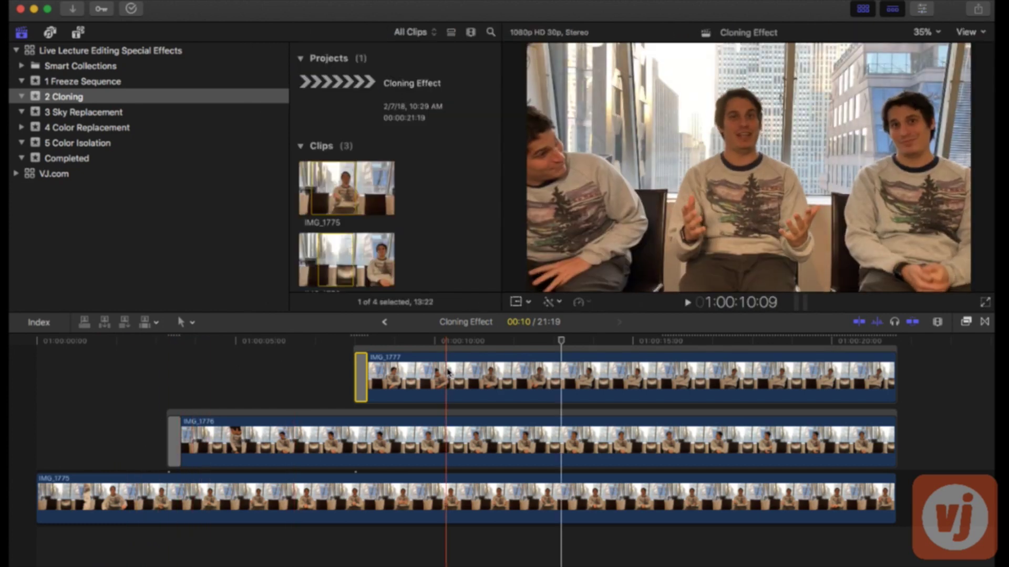
Try a highlights exposure adjustment on IMG_1777 in the color board at about 01:00:10:28, reset it, and hide the inspector
click(448, 373)
click(471, 517)
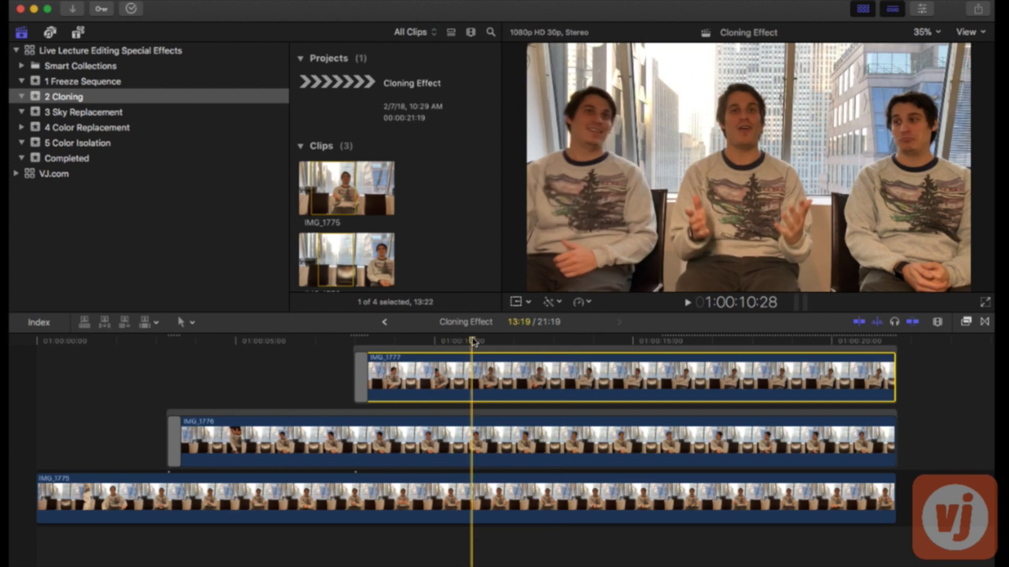
click(922, 7)
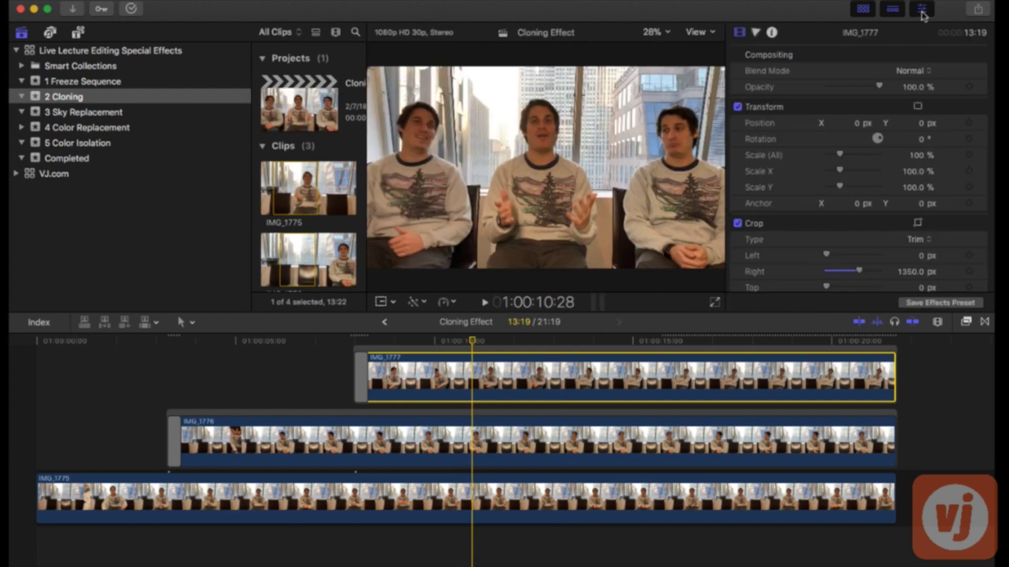
click(756, 32)
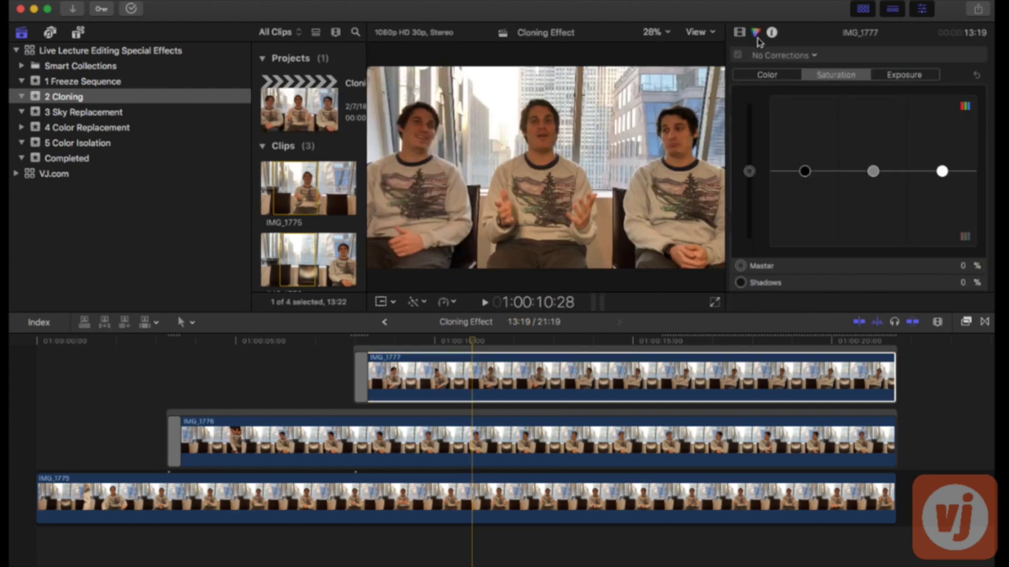
click(889, 78)
mouse_move(941, 171)
mouse_down()
mouse_move(936, 107)
mouse_move(934, 172)
mouse_move(923, 189)
mouse_move(926, 177)
mouse_up()
click(976, 75)
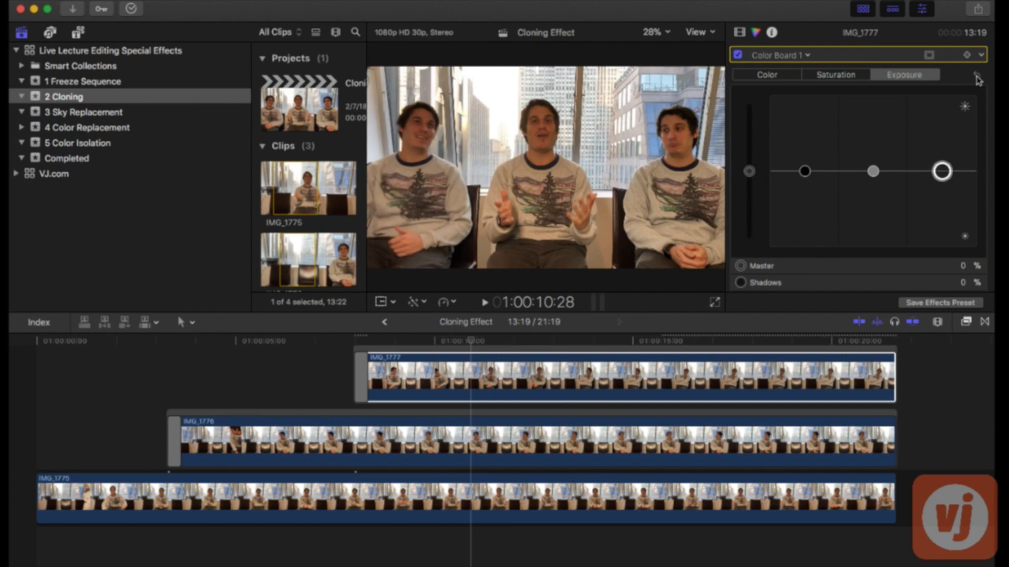
click(739, 32)
click(920, 9)
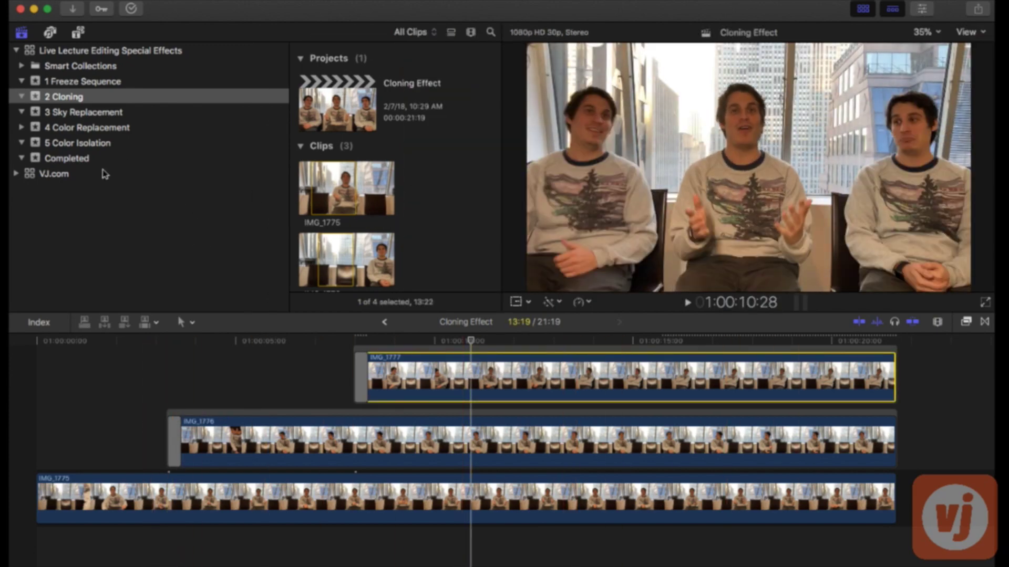
Open the 3 SKY REPLACEMENT project from the Completed event and play it from the beginning to preview the finished effect
click(76, 159)
scroll(345, 200, down, 5)
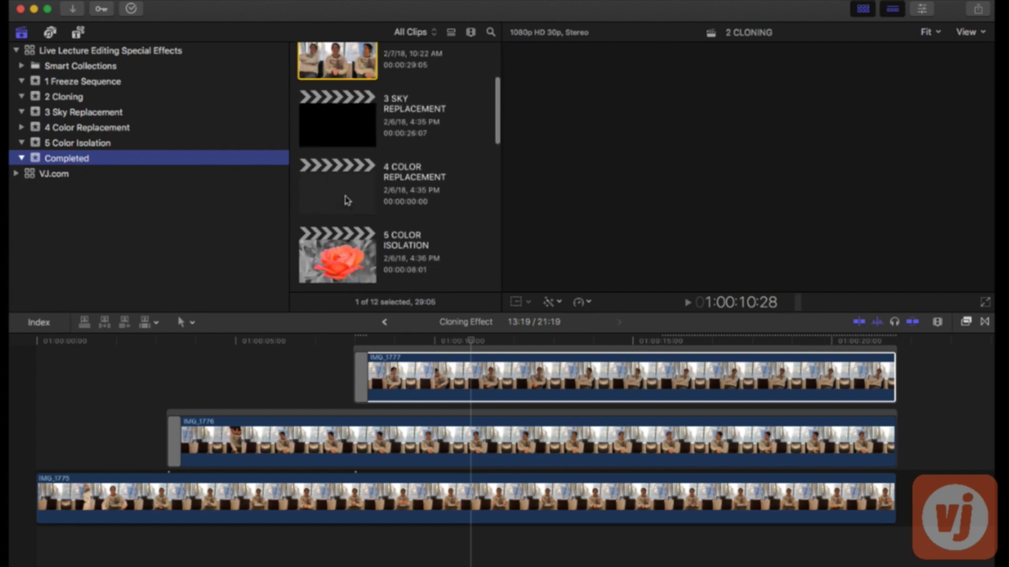
click(338, 131)
double_click(338, 131)
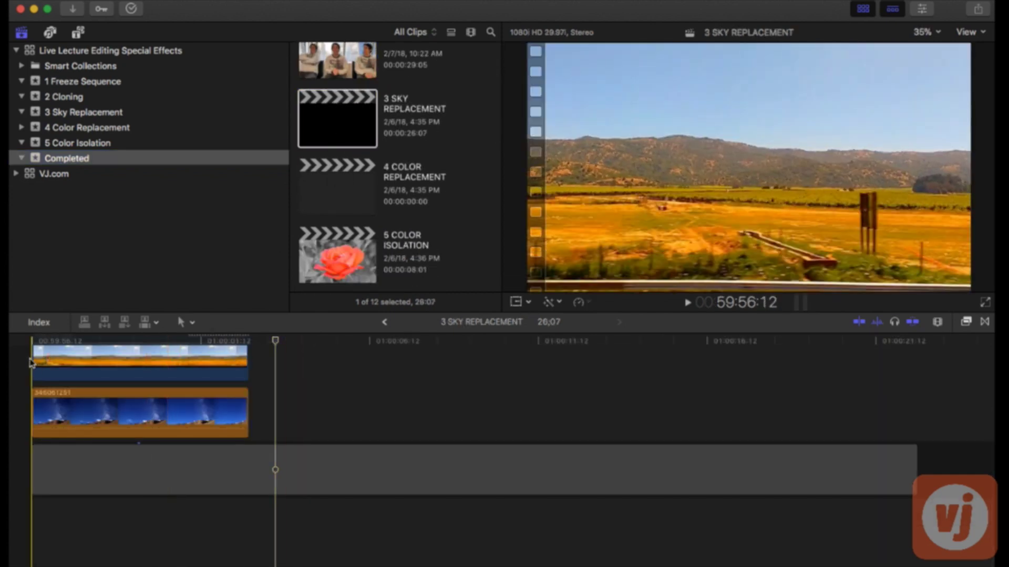
key(space)
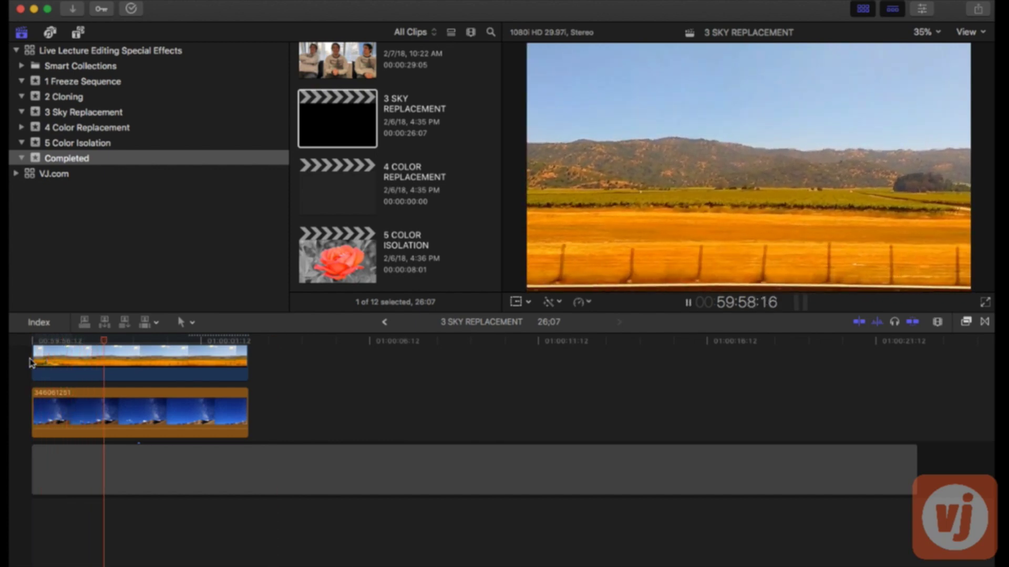
key(space)
key(space)
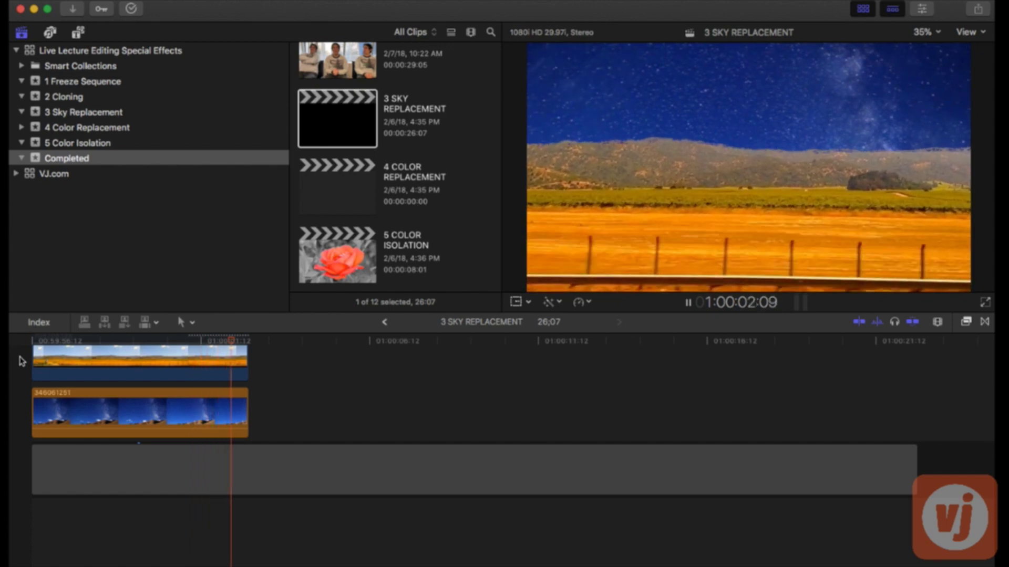
key(space)
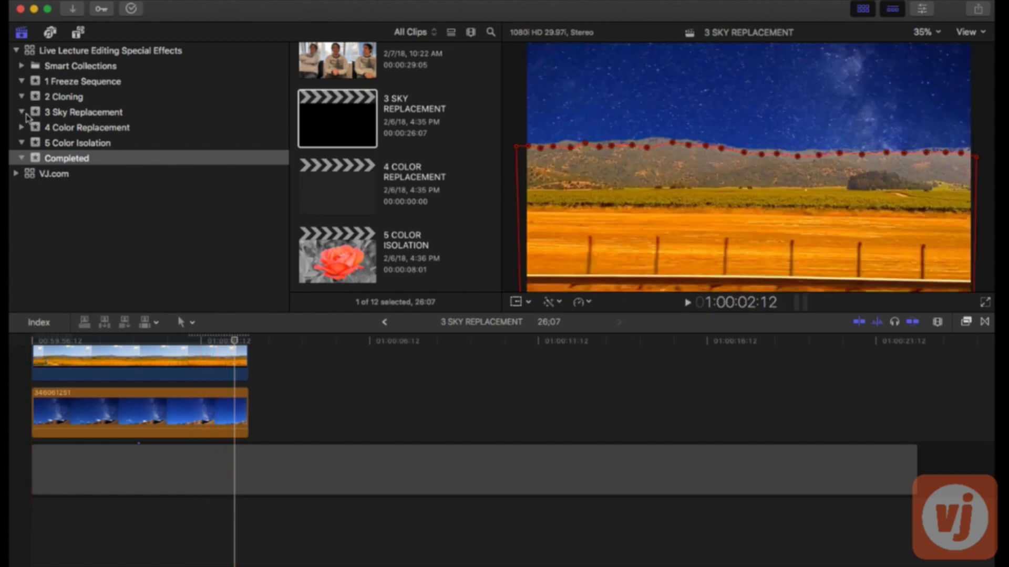
Open the 3 Sky Replacement event and connect the marked range of clip 708208398 above the gap at the start of the timeline
click(28, 113)
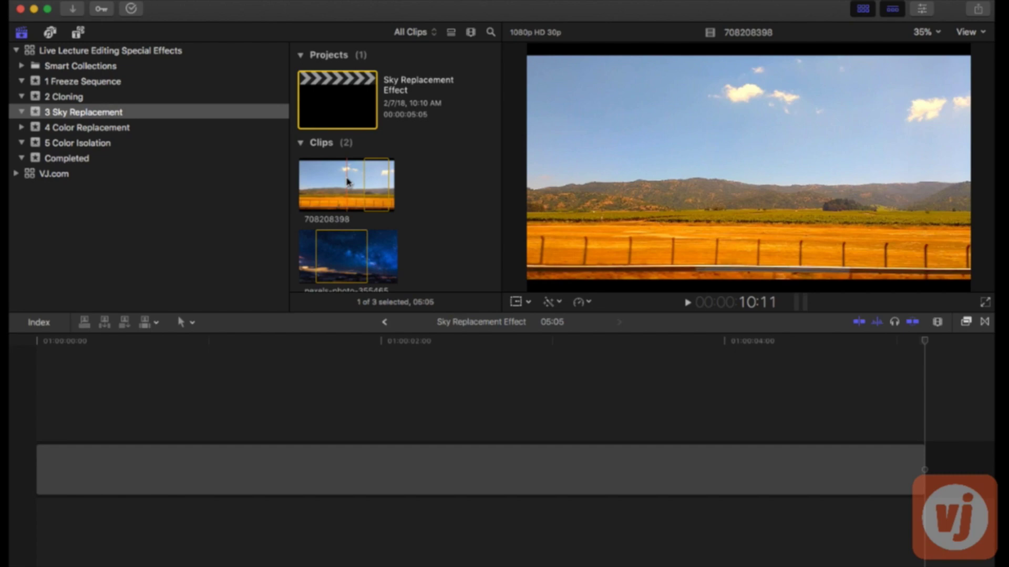
click(374, 187)
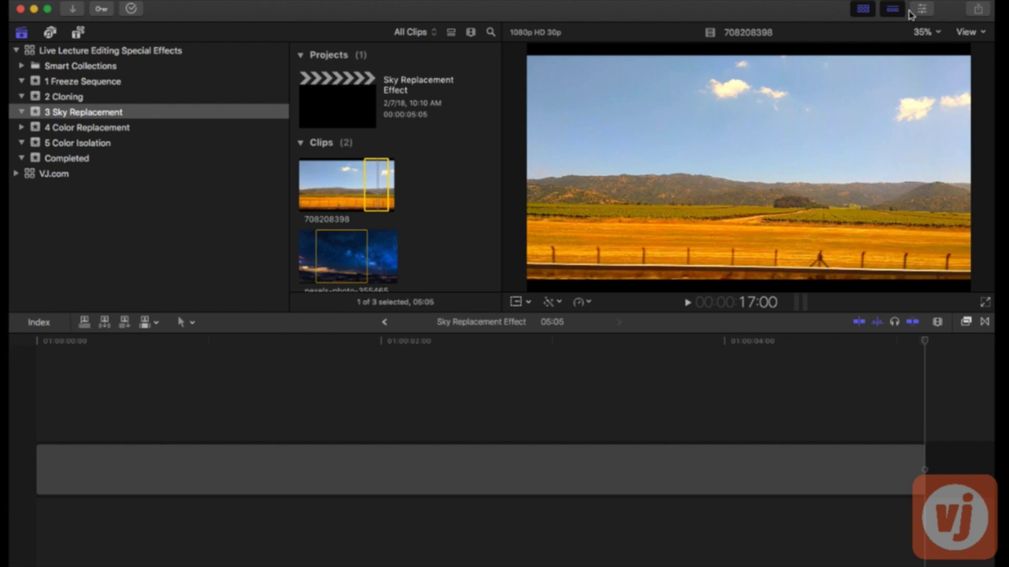
click(926, 10)
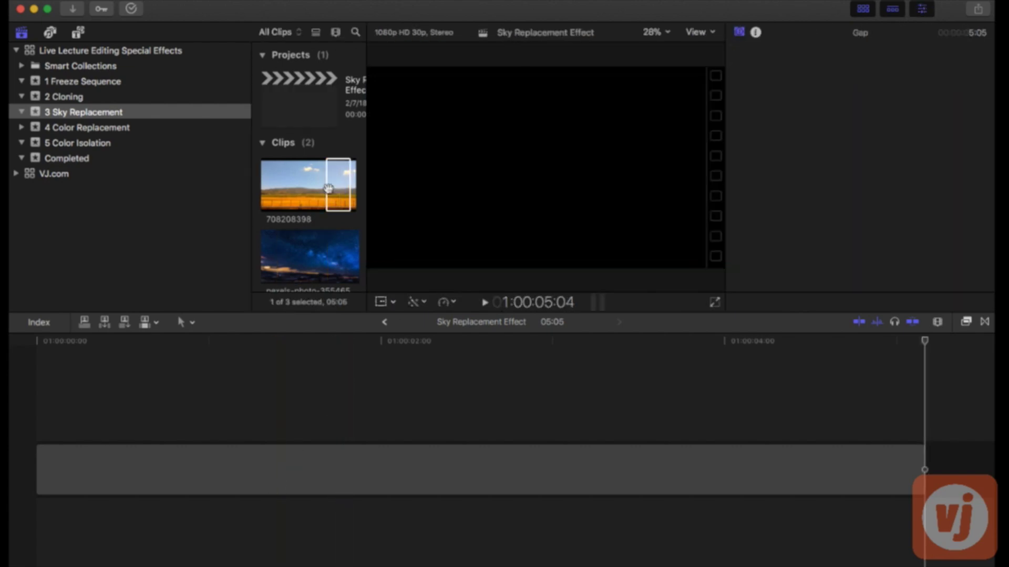
drag(338, 186, 22, 400)
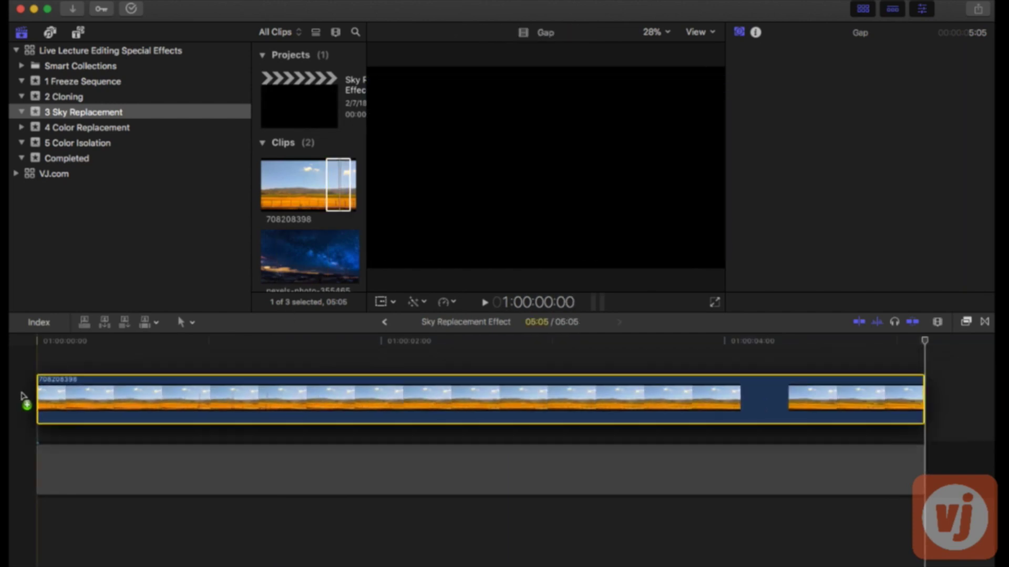
Scale clip 708208398 up slightly at about 01:00:01:24 so it fills the black bars above and below the picture
click(348, 338)
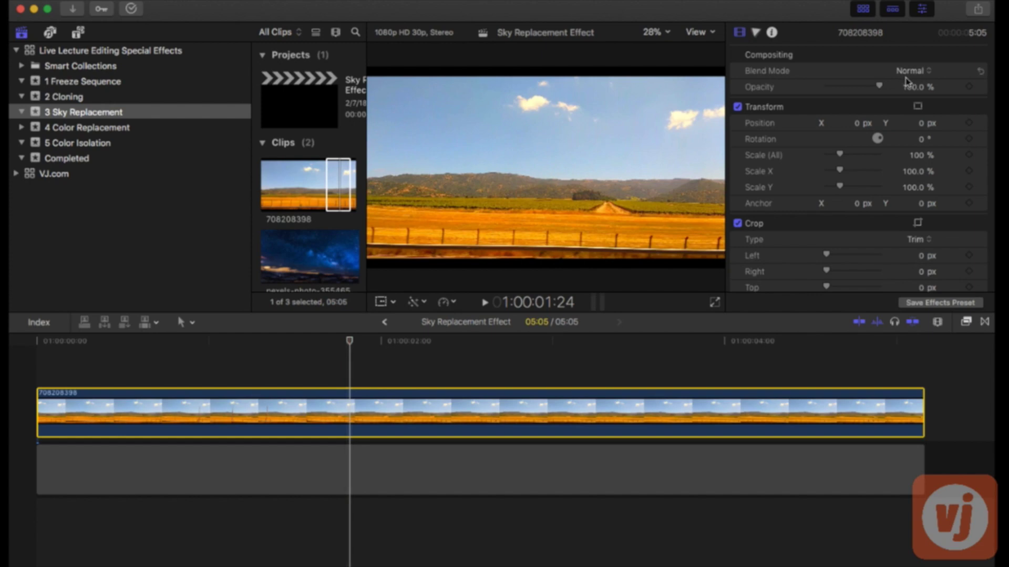
drag(840, 153, 843, 157)
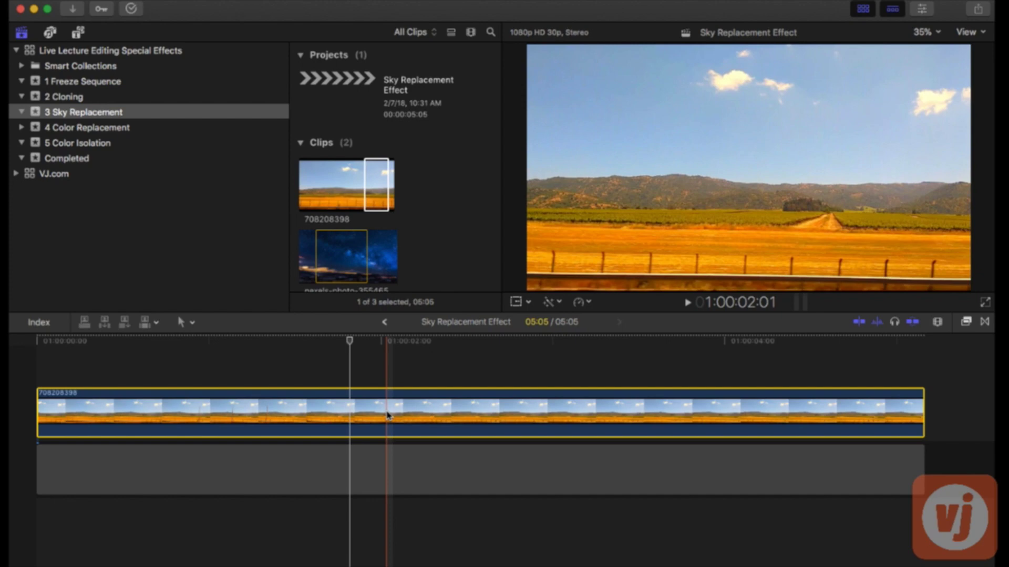
Duplicate clip 708208398 as a connected clip at the start of the timeline, stacked above the original, and select the upper copy
drag(350, 347, 33, 368)
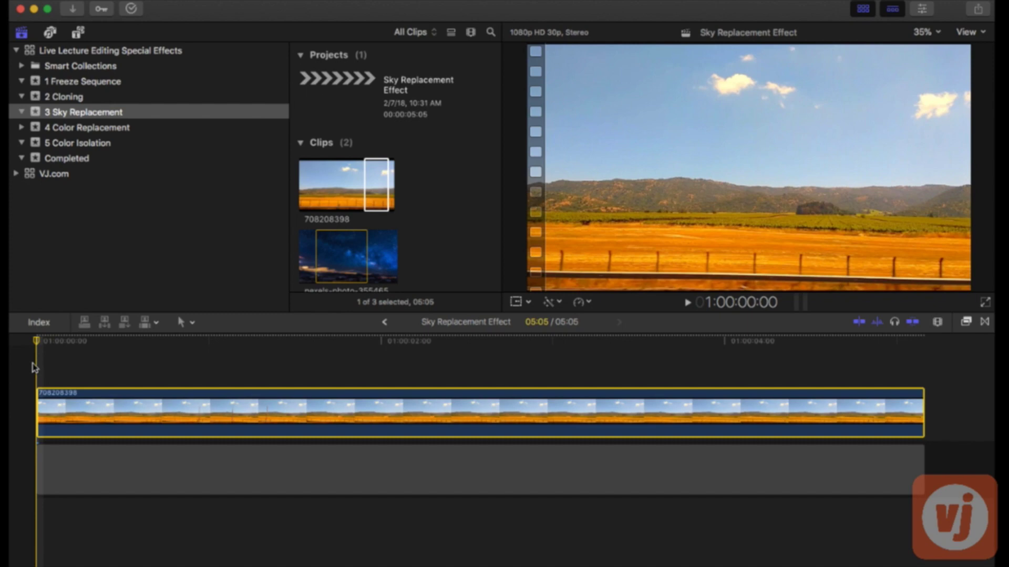
key(alt+v)
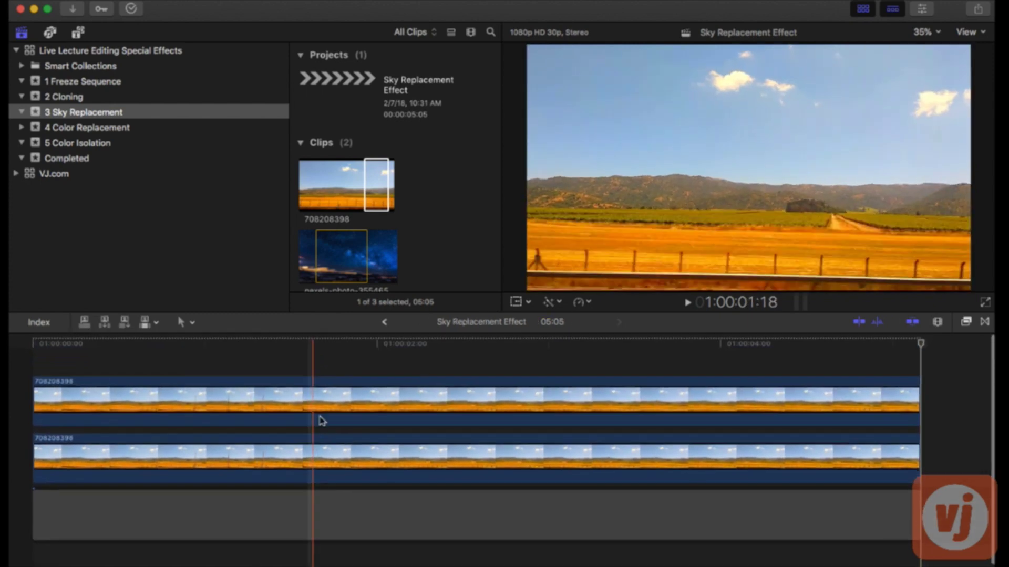
click(367, 395)
click(376, 464)
click(393, 413)
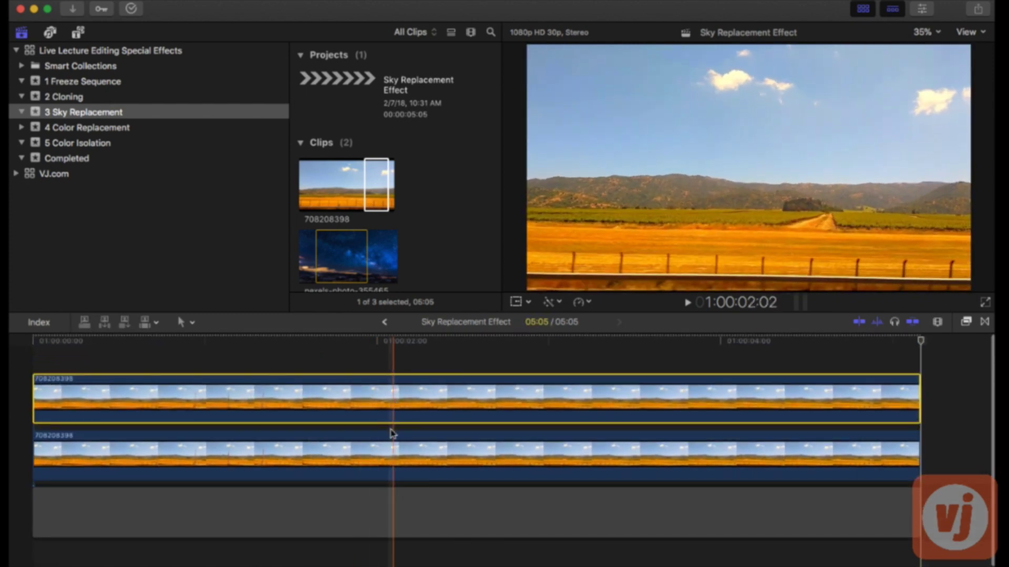
click(388, 462)
click(383, 399)
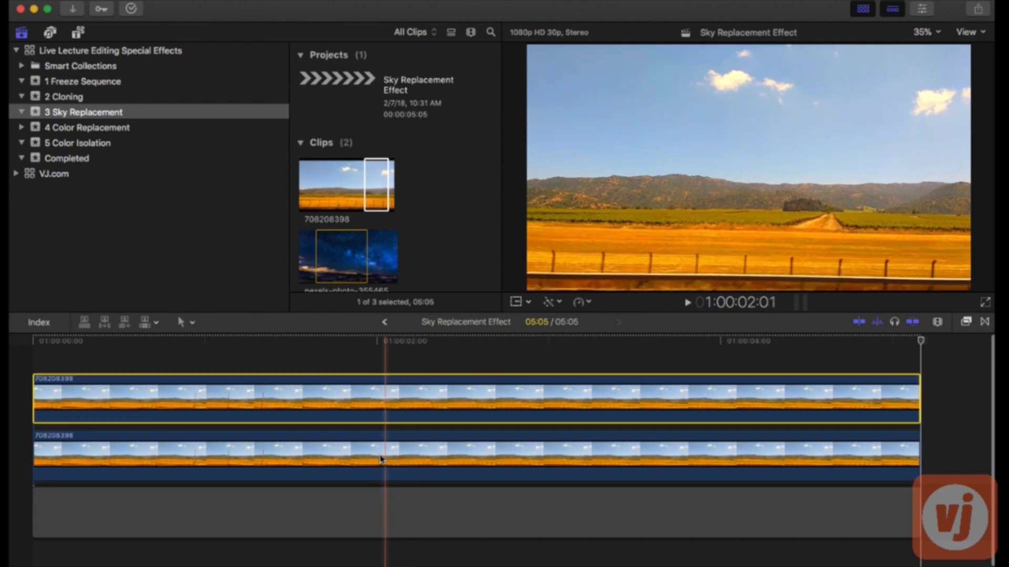
click(381, 460)
click(390, 397)
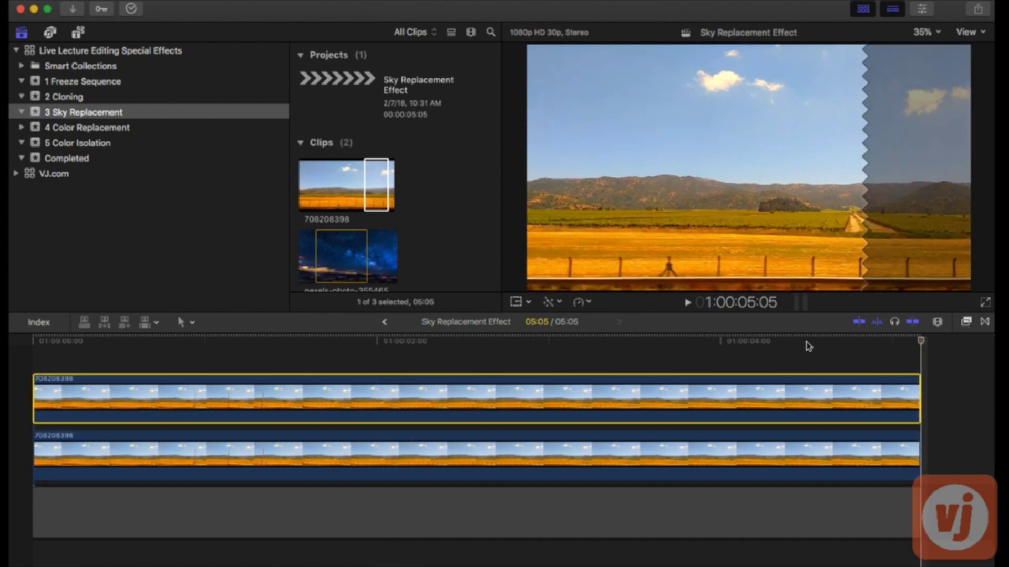
Apply the Draw Mask effect to the upper copy of 708208398 with the playhead at 01:00:04:06, and close the effects browser
click(755, 341)
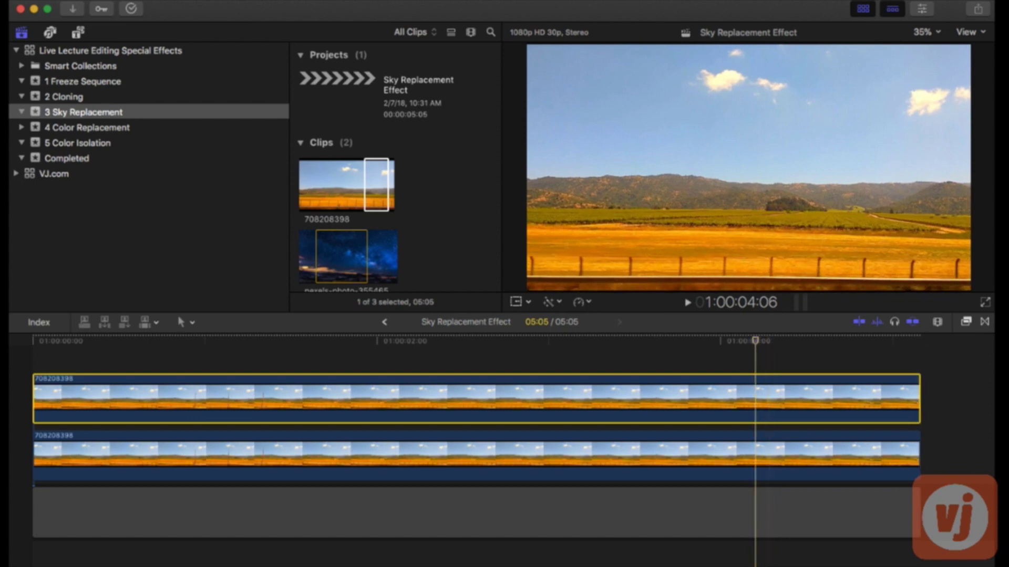
click(966, 322)
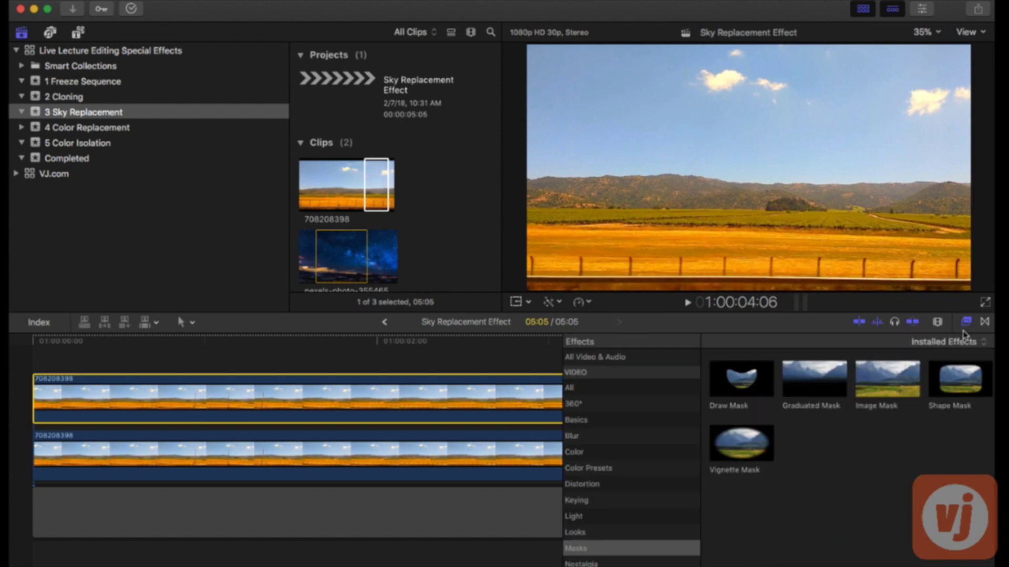
click(592, 390)
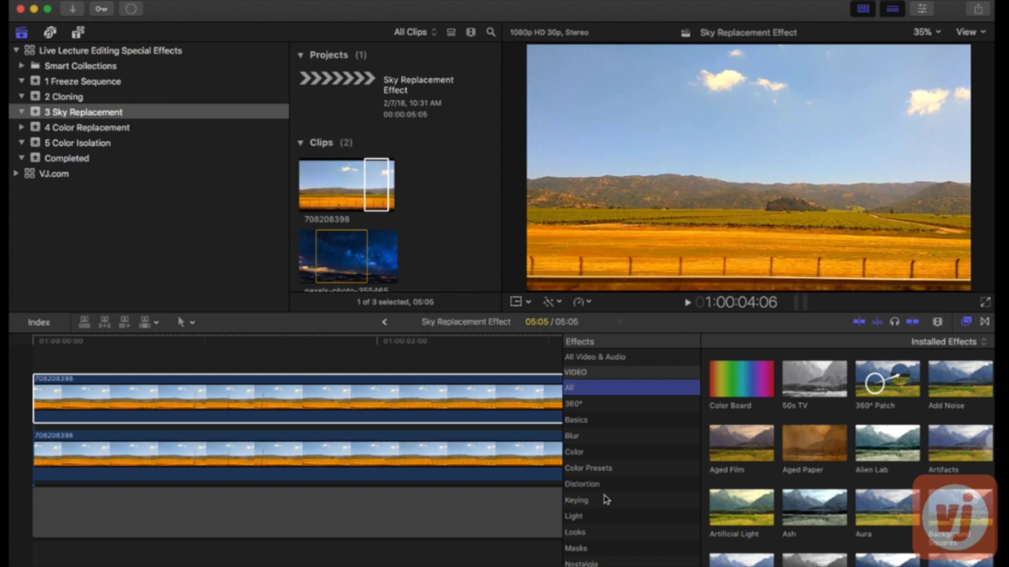
click(591, 551)
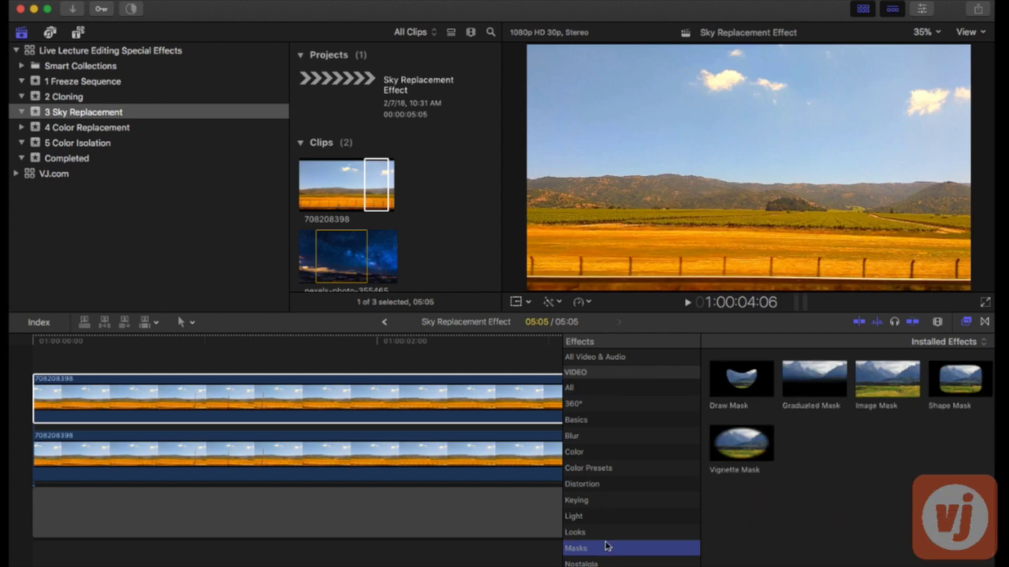
drag(744, 383, 501, 405)
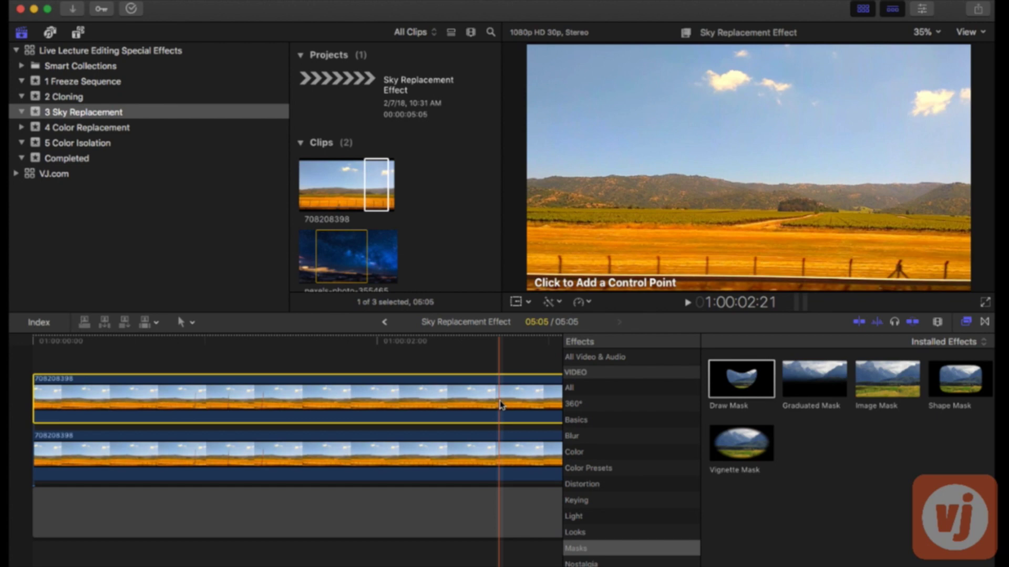
click(968, 323)
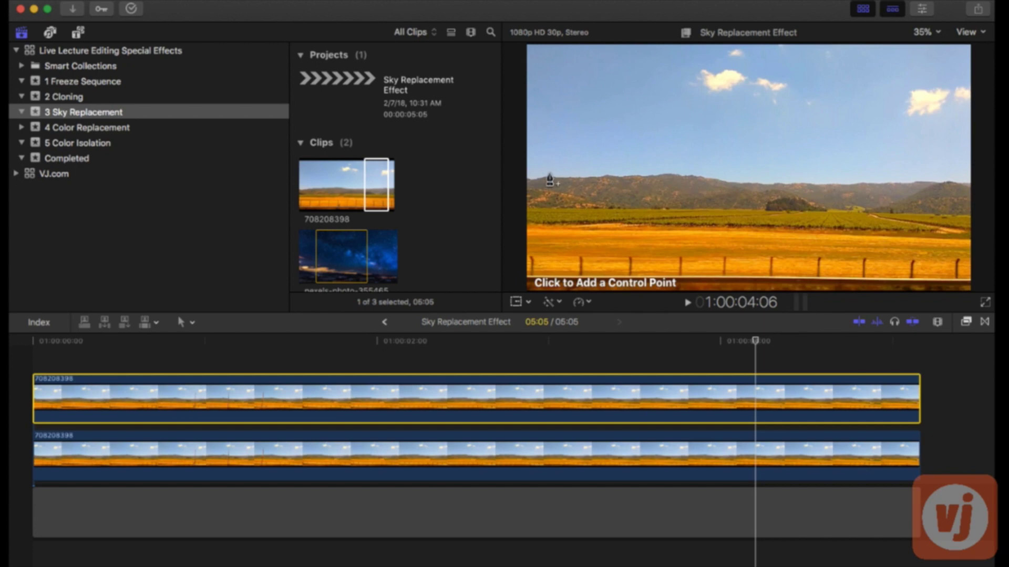
Trace the upper copy's Draw Mask along the mountain ridge with closely spaced control points, from the picture's right edge to its left edge
click(968, 186)
click(953, 187)
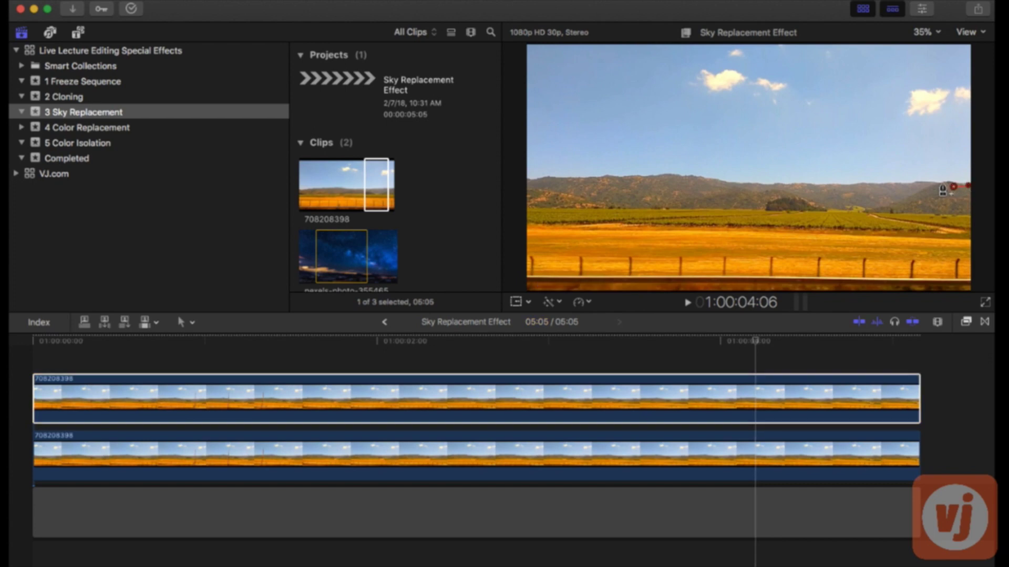
click(941, 186)
click(929, 186)
click(916, 187)
click(902, 187)
click(888, 188)
click(868, 188)
click(854, 188)
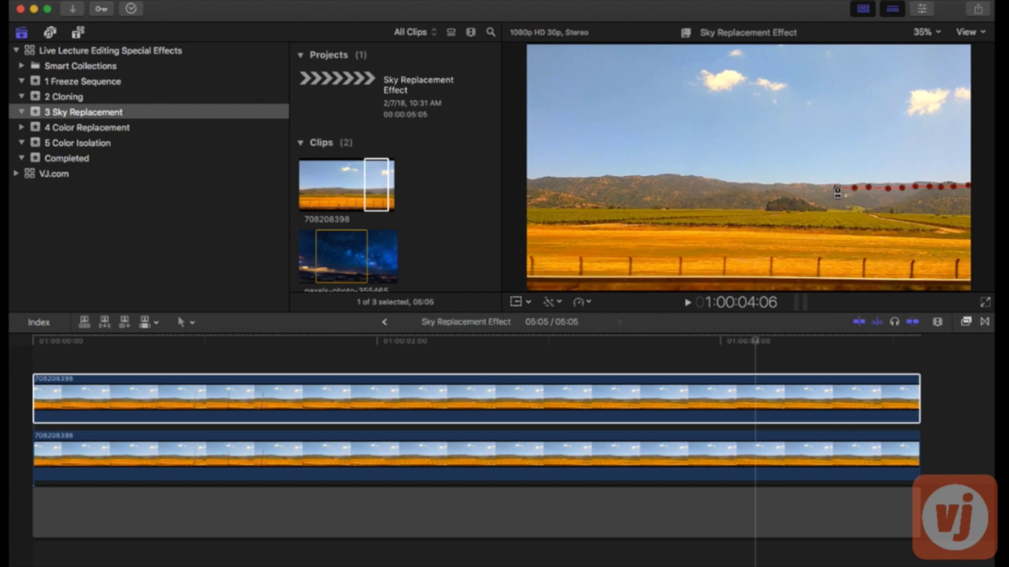
click(837, 188)
click(814, 188)
click(793, 188)
click(770, 189)
click(749, 188)
click(723, 185)
click(701, 181)
click(684, 181)
click(669, 179)
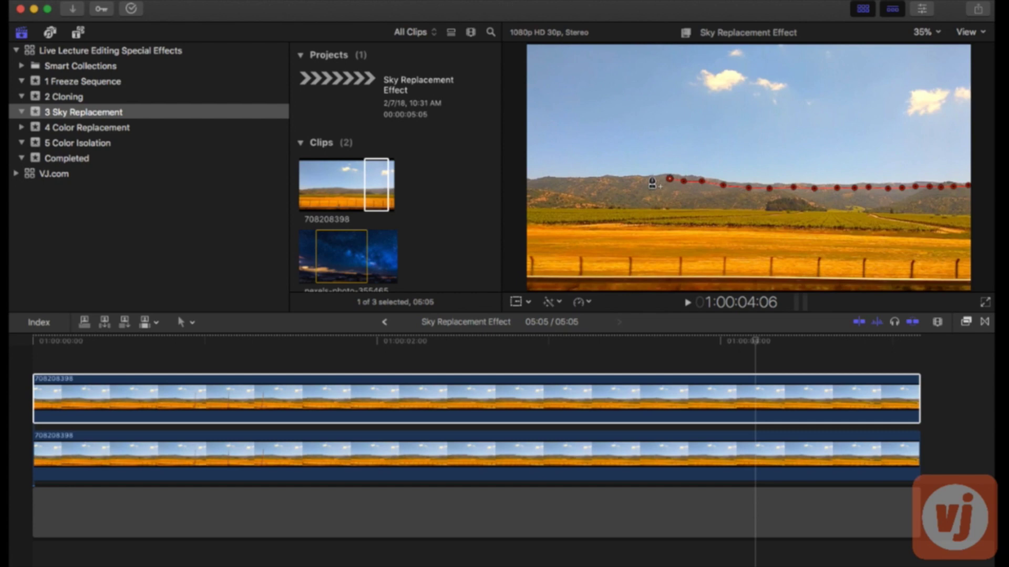
click(651, 179)
click(633, 180)
click(618, 180)
click(595, 180)
click(577, 181)
click(561, 180)
click(543, 182)
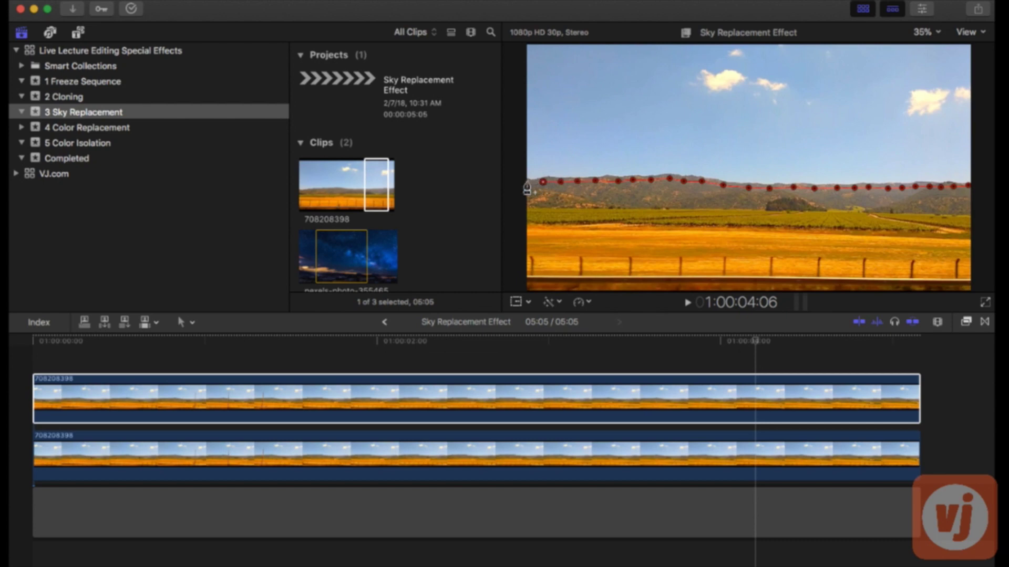
click(526, 185)
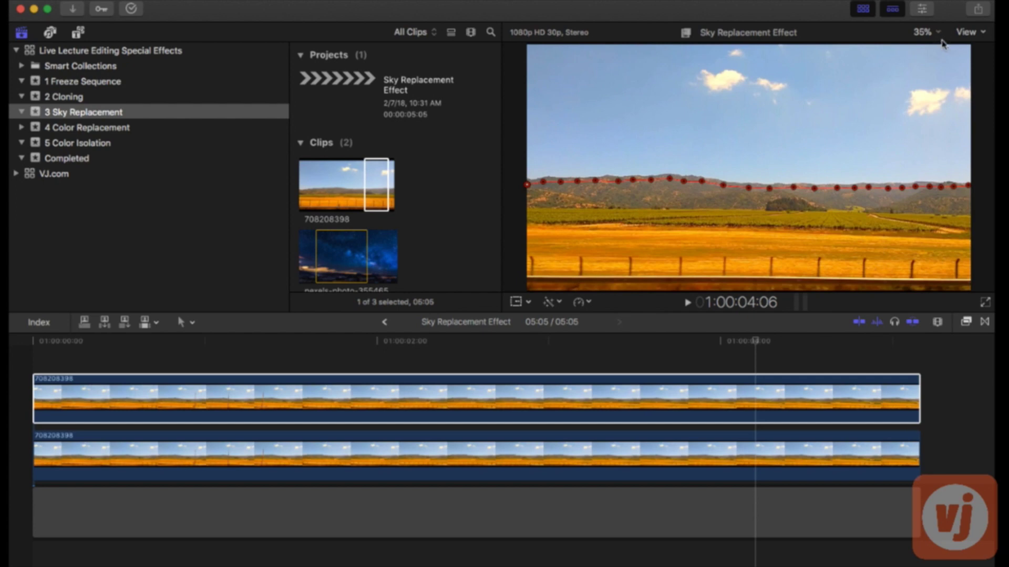
Close the mask around the land with corner points just outside the picture frame, and fit the picture back to the viewer
key(super+minus)
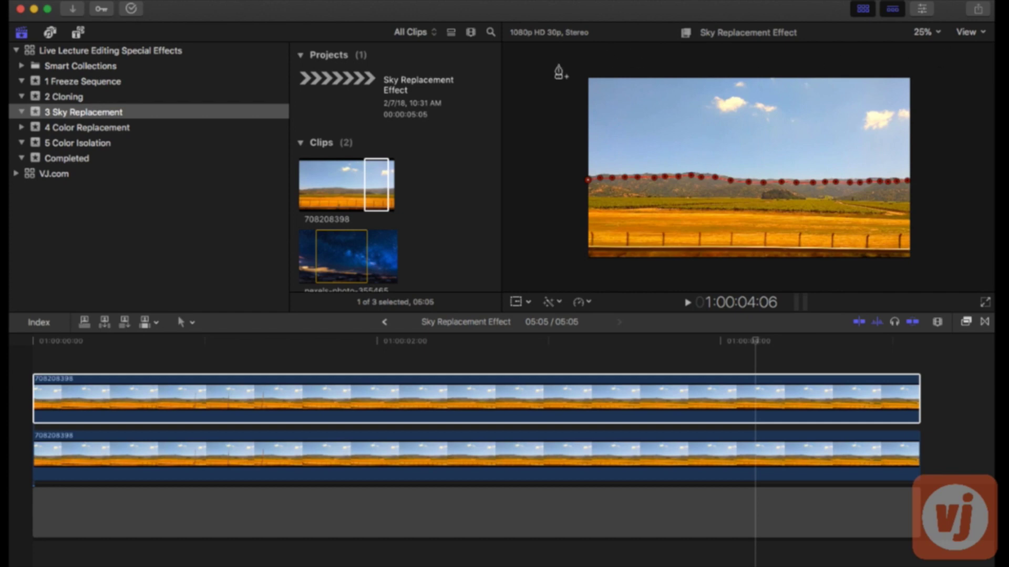
click(576, 184)
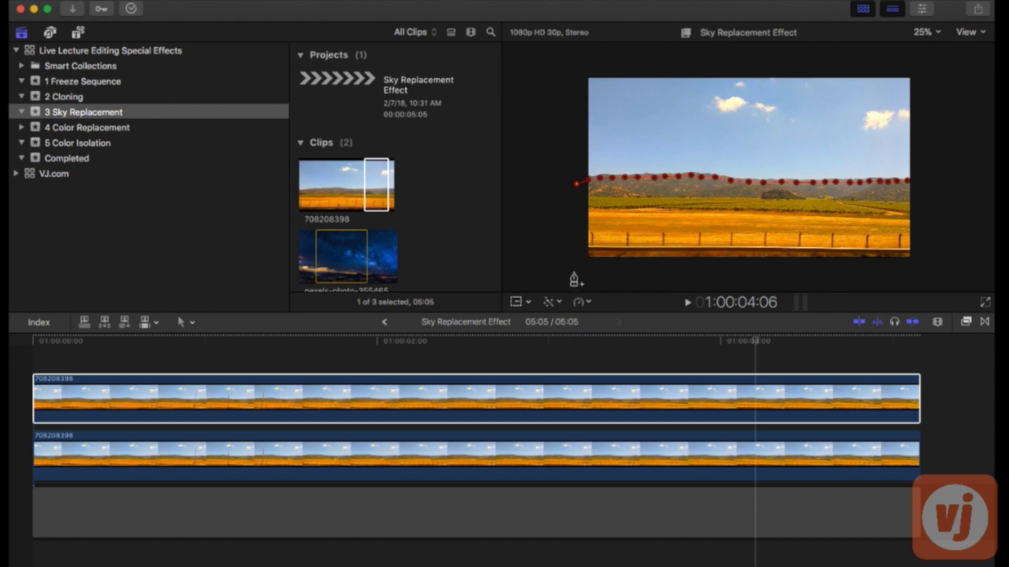
click(574, 266)
click(923, 266)
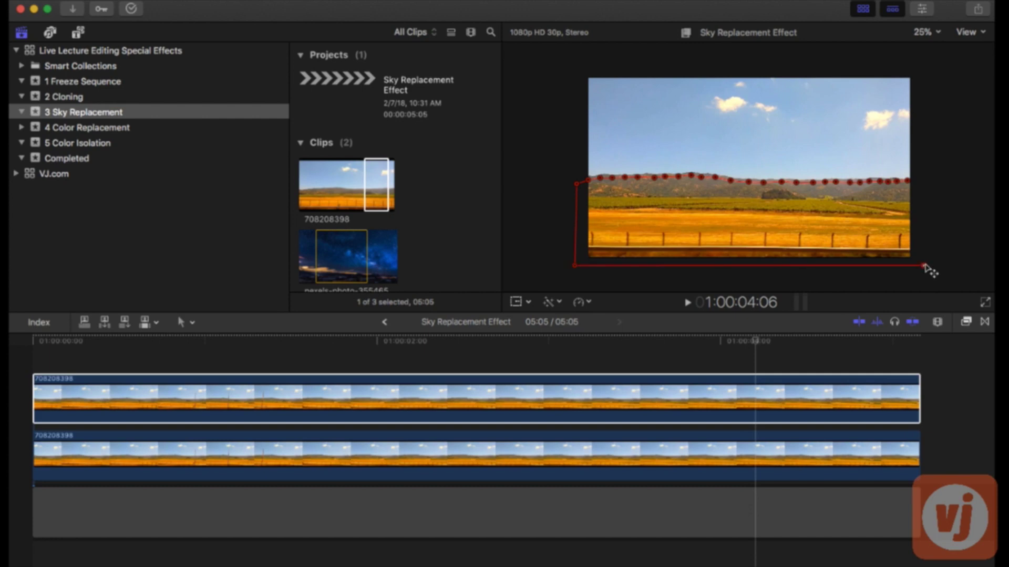
click(923, 180)
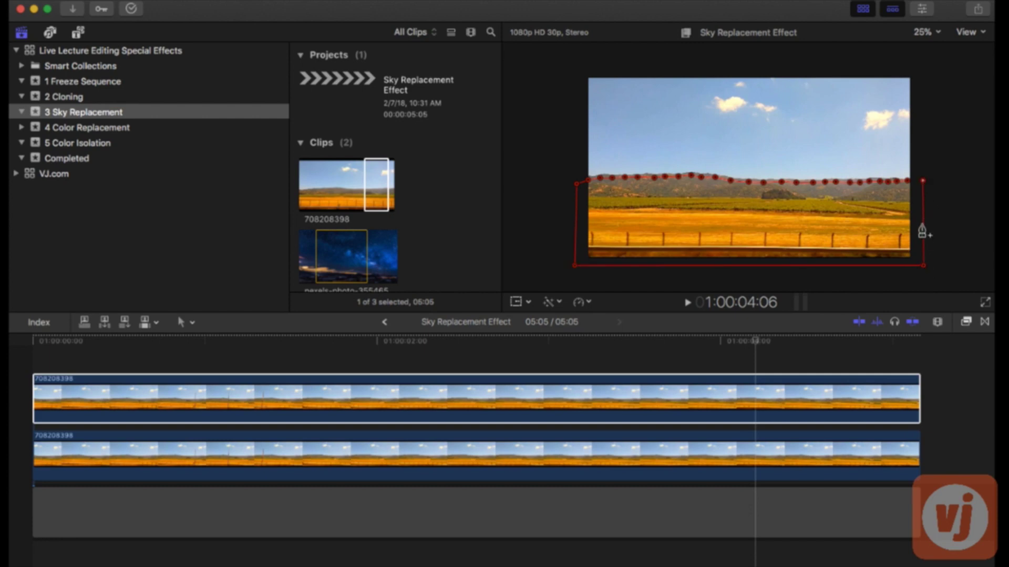
click(907, 182)
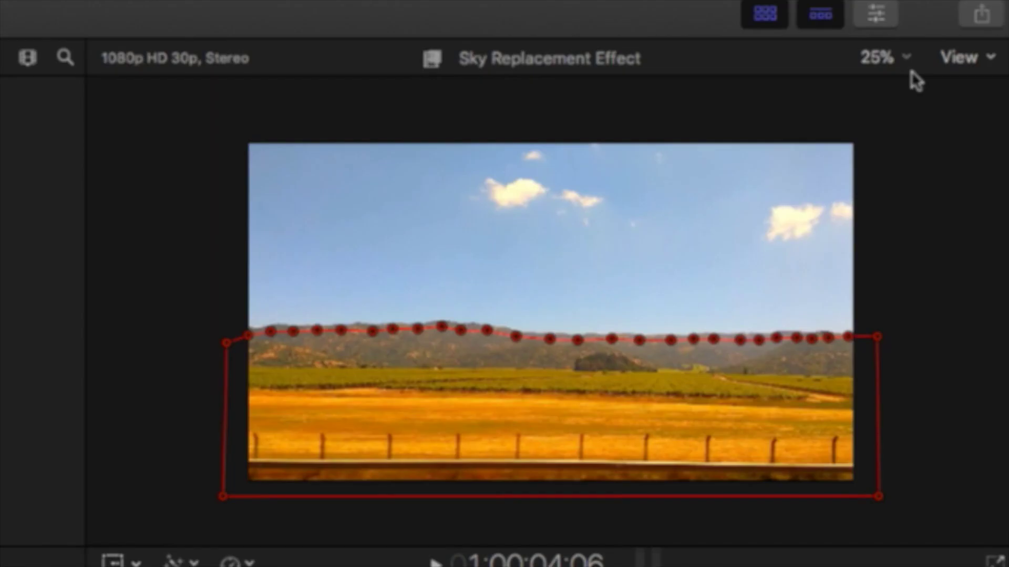
key(shift+z)
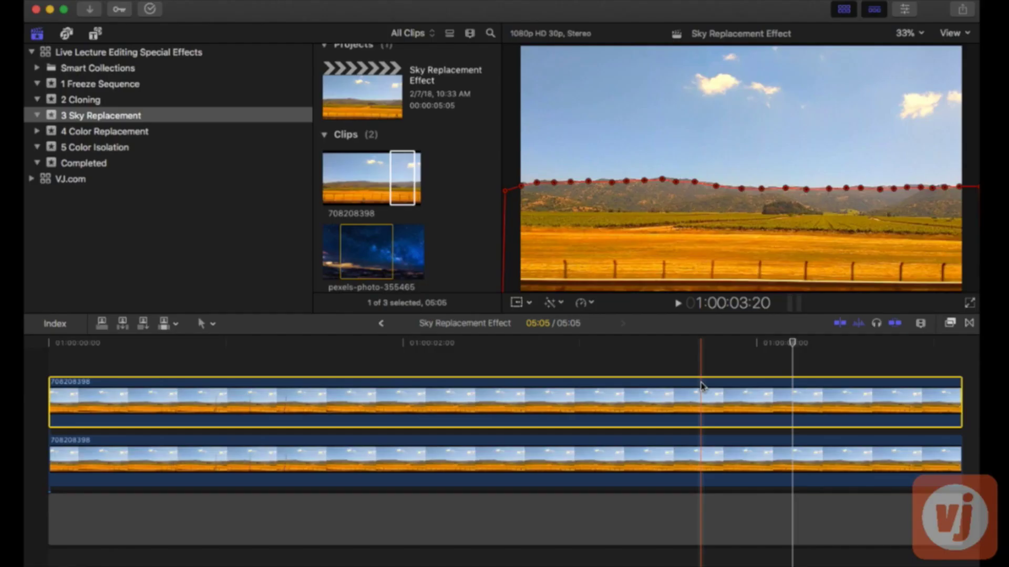
Apply the Luma Keyer effect to the lower copy of 708208398 and close the effects browser
click(669, 466)
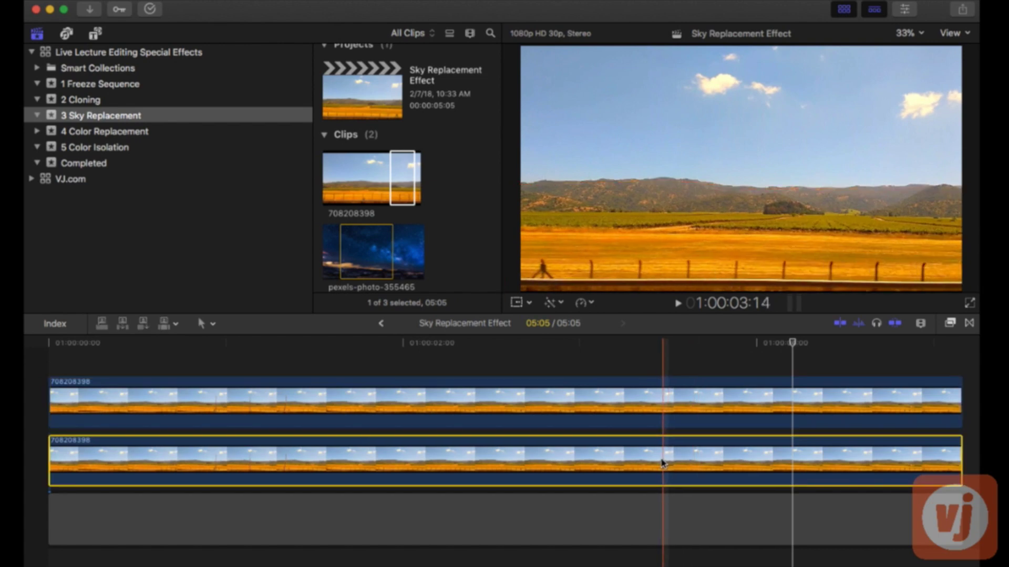
click(951, 324)
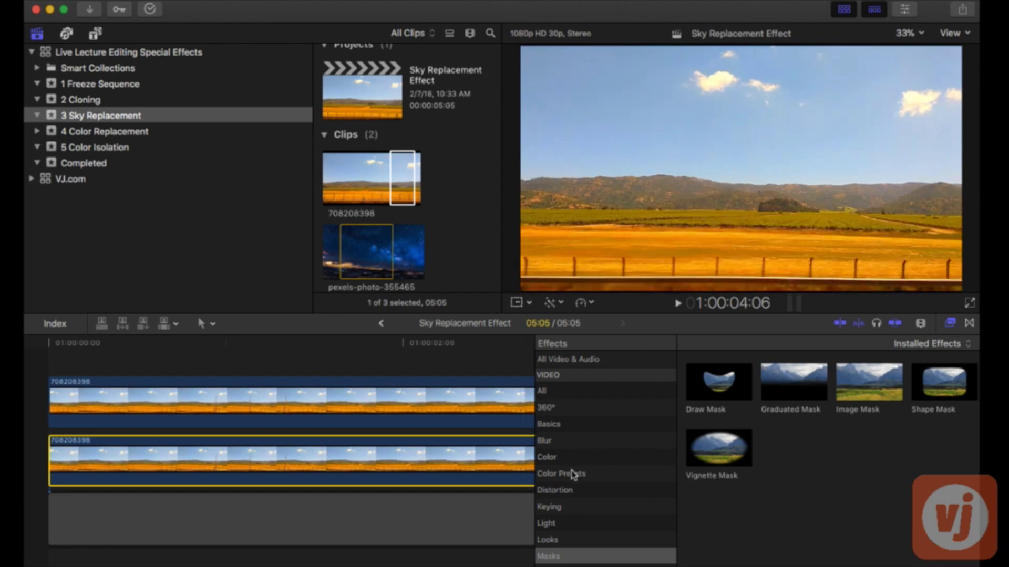
click(561, 508)
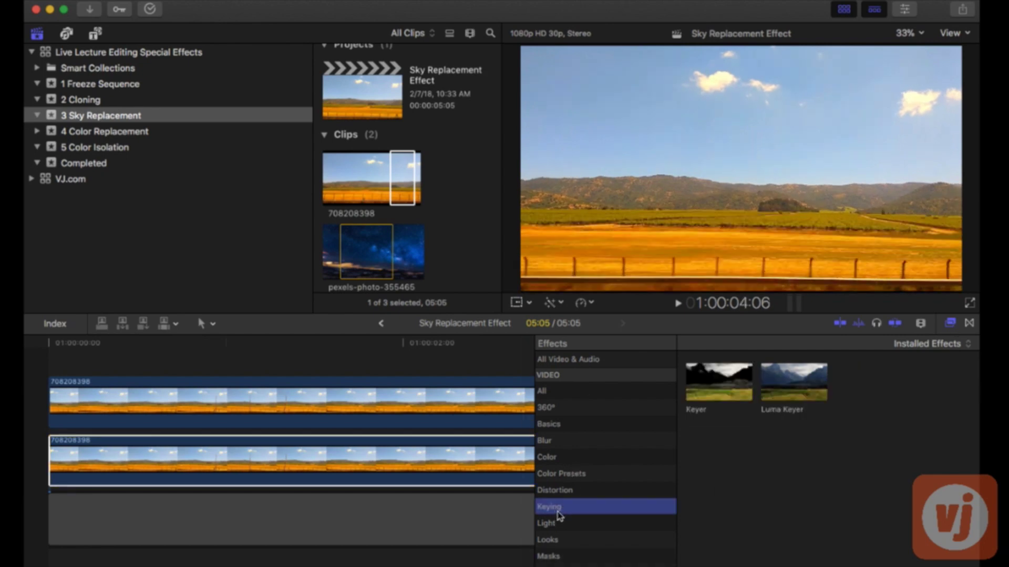
click(798, 386)
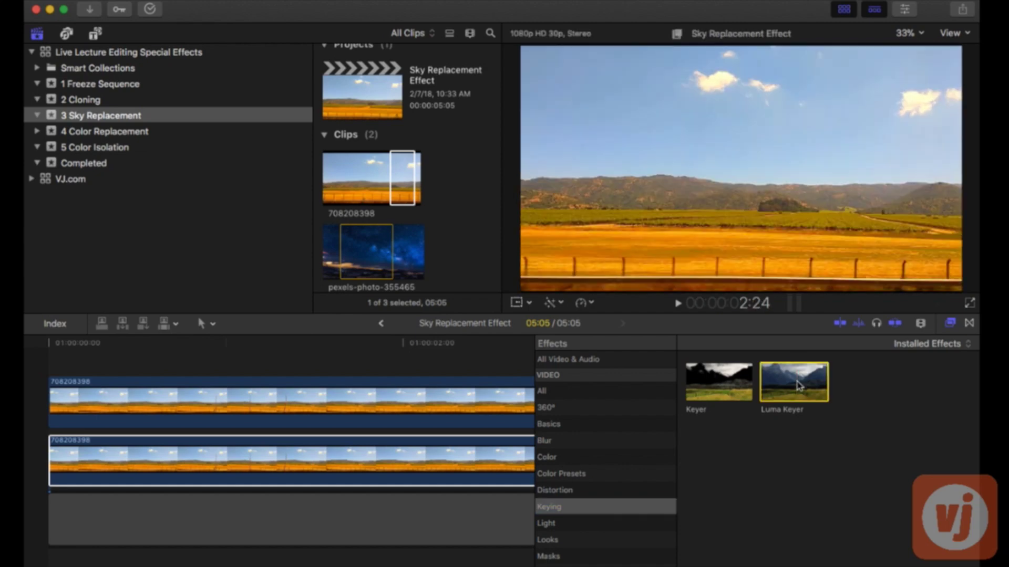
drag(797, 386, 480, 461)
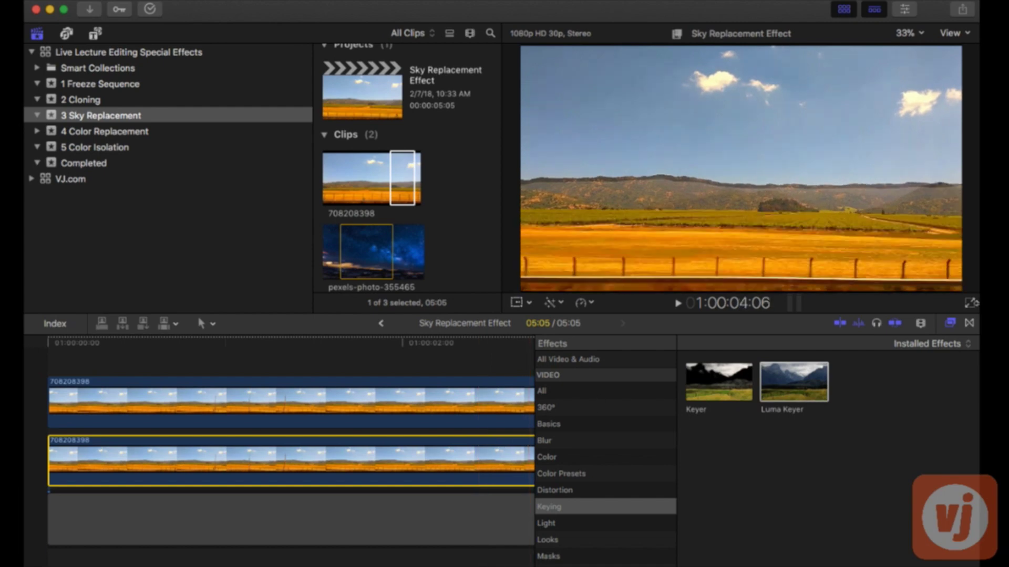
click(951, 324)
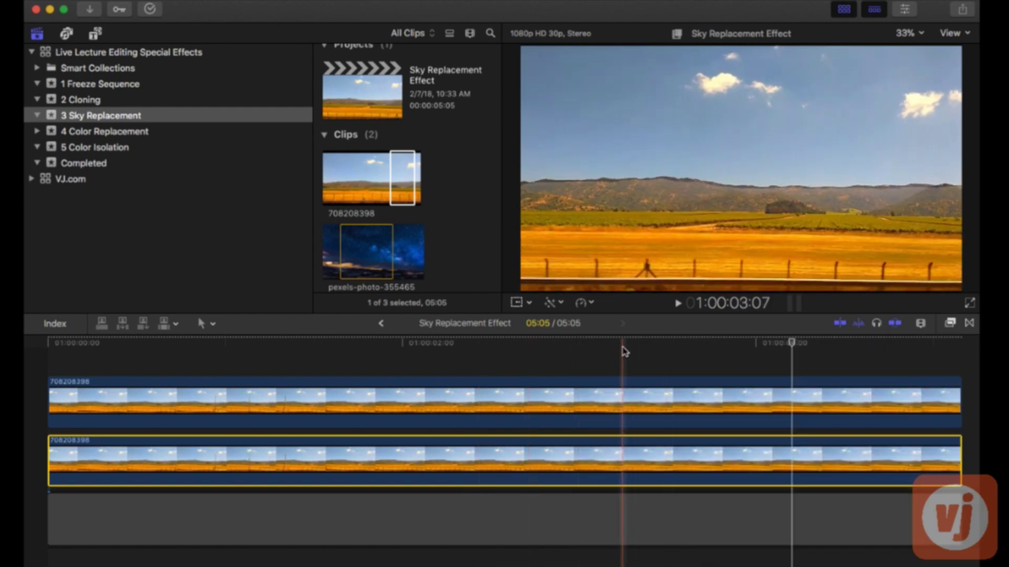
At 01:00:03:07, adjust the Luma range of the lower copy's Luma Keyer so every tone from black to white stays opaque
click(622, 347)
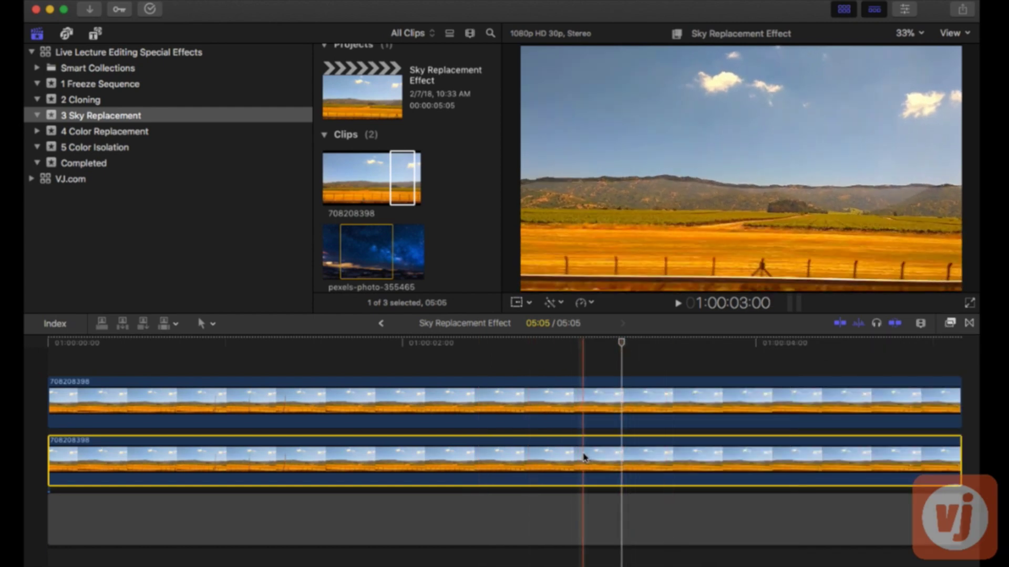
click(584, 408)
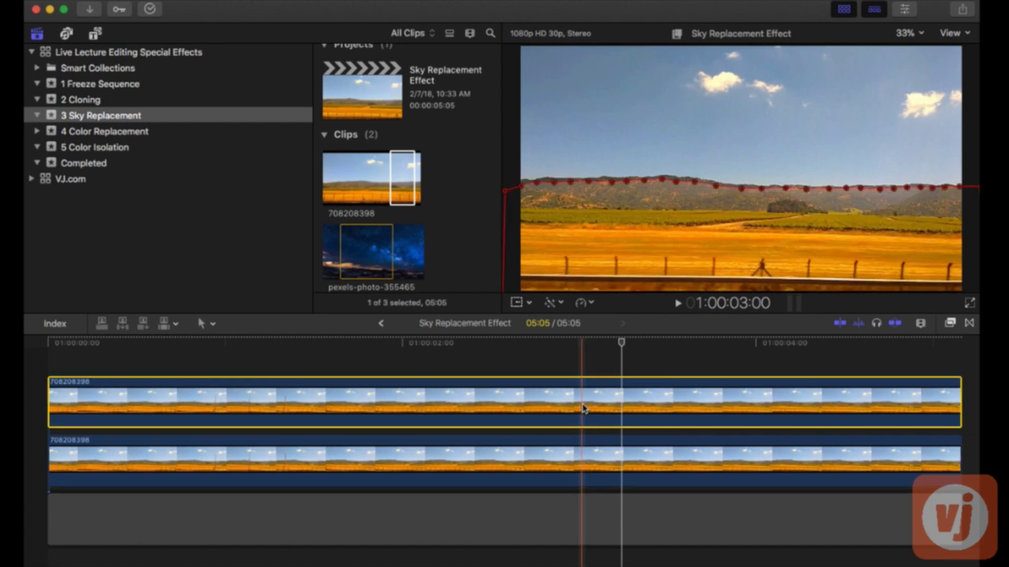
click(581, 460)
click(576, 406)
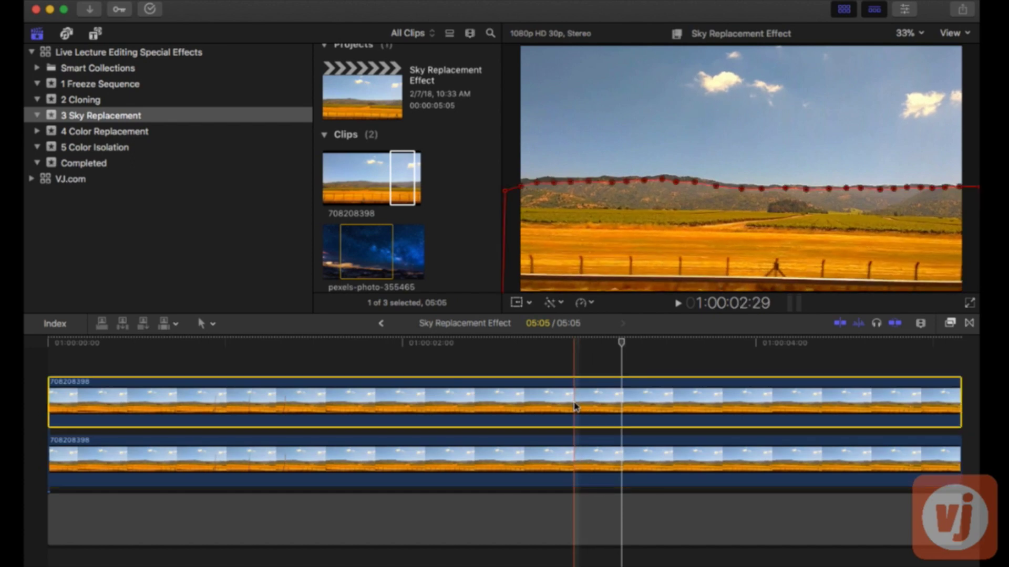
click(549, 458)
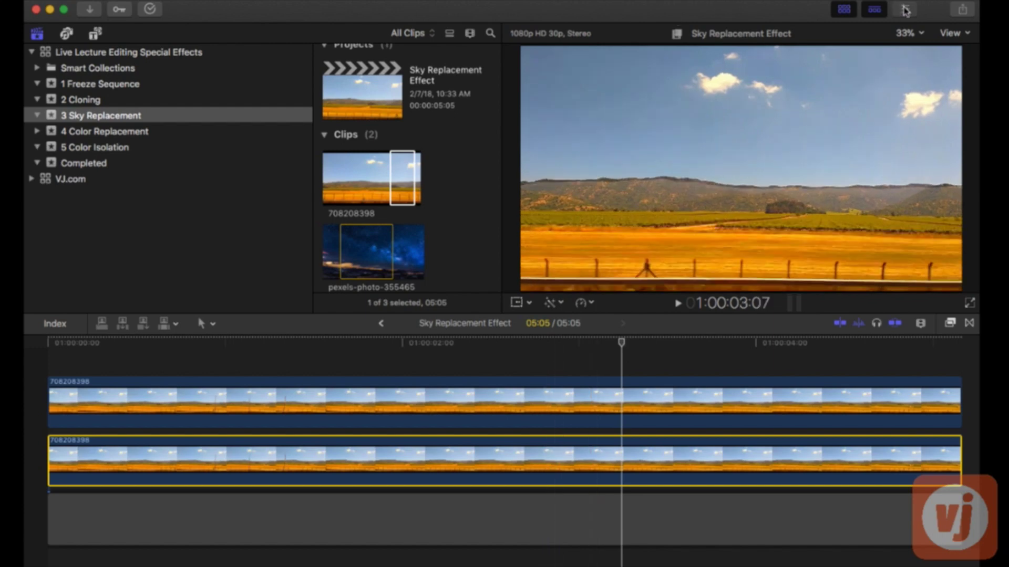
click(904, 10)
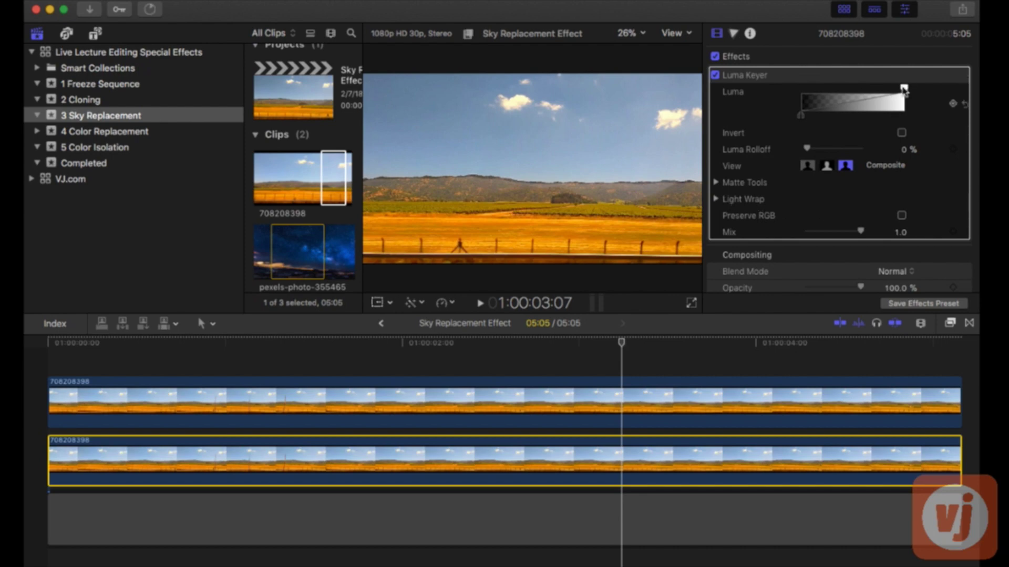
drag(904, 88, 776, 92)
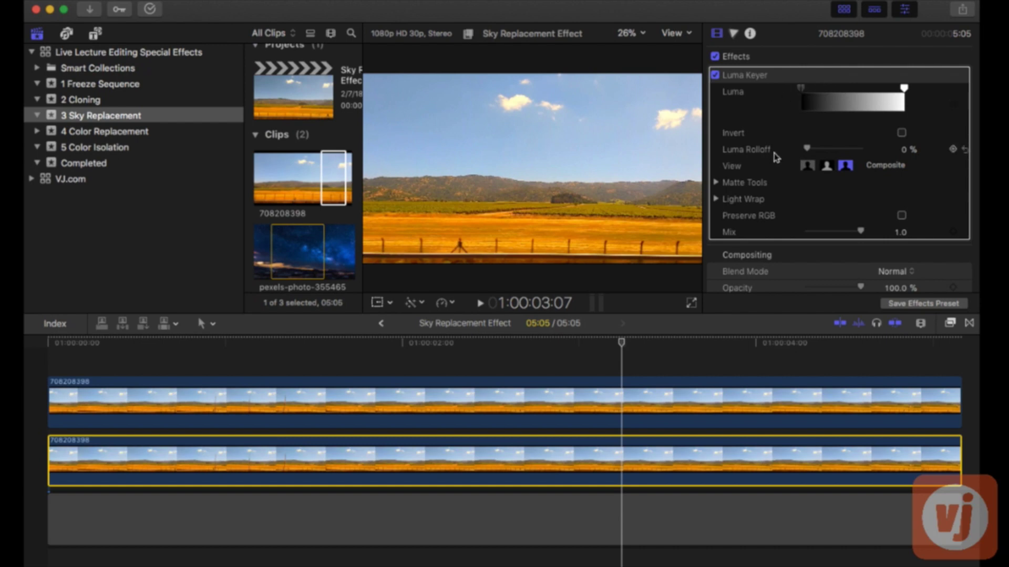
Add a Luma keyframe at 01:00:01:16, and at 01:00:03:08 narrow the Luma range at both ends until the sky is keyed out
drag(623, 346, 321, 373)
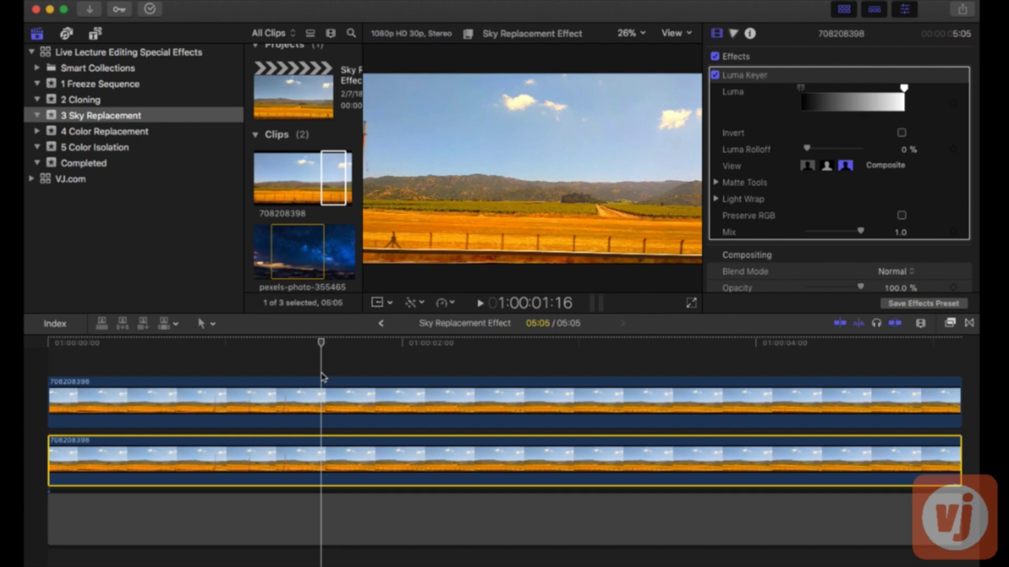
click(953, 105)
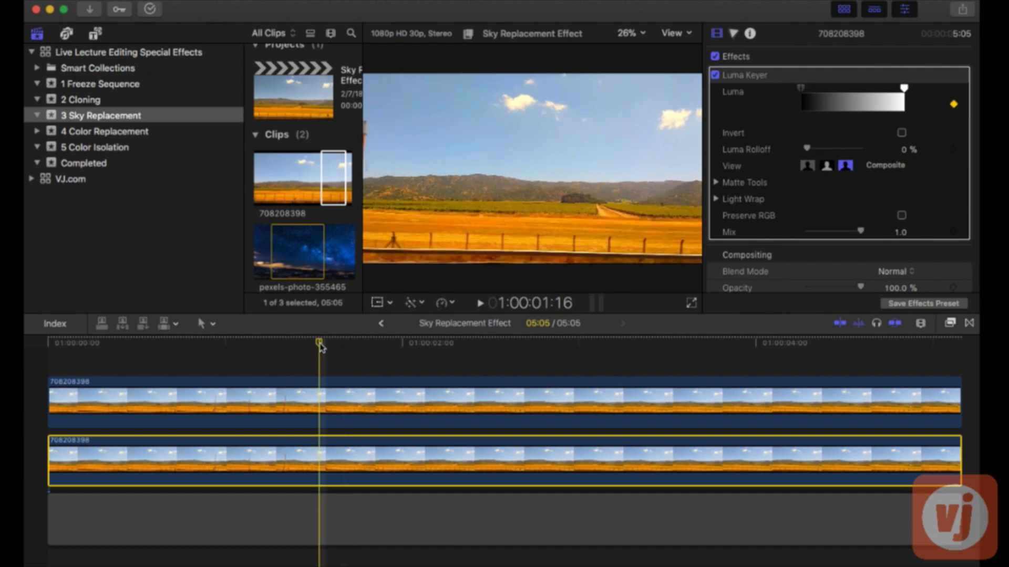
drag(319, 342, 630, 388)
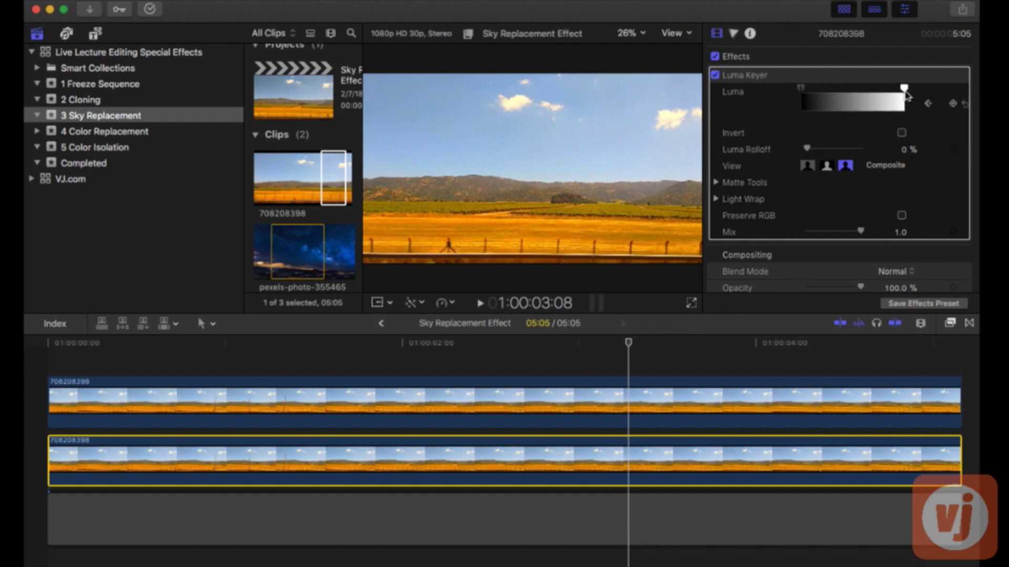
drag(905, 94, 859, 117)
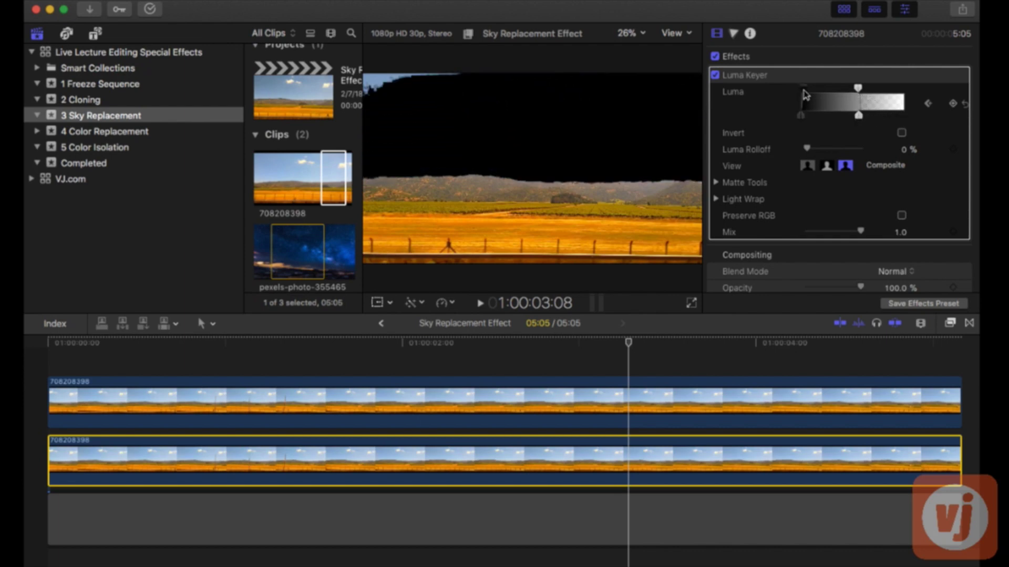
drag(799, 116, 810, 117)
drag(858, 89, 848, 116)
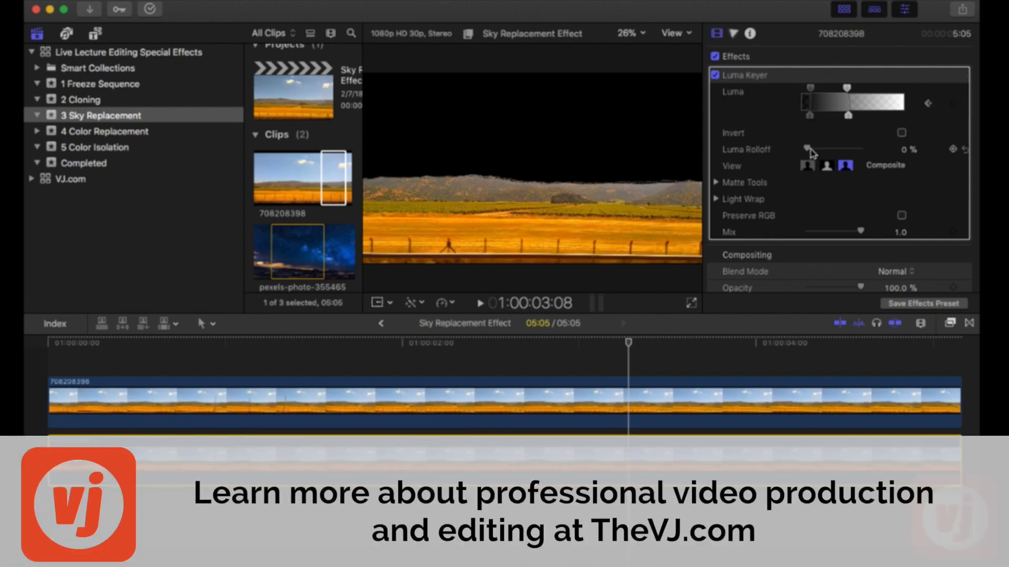
Set the Luma Rolloff to 59.62% and the Matte Tools levels to 0.10 black, 1.4 midpoint and 0.92 white, and close the inspector
drag(807, 150, 839, 151)
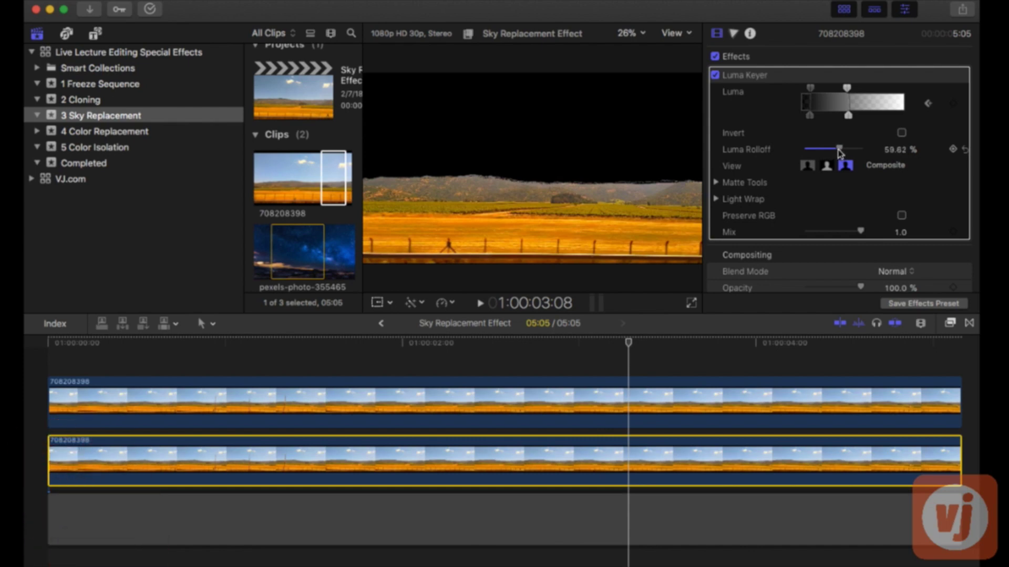
click(808, 166)
click(715, 182)
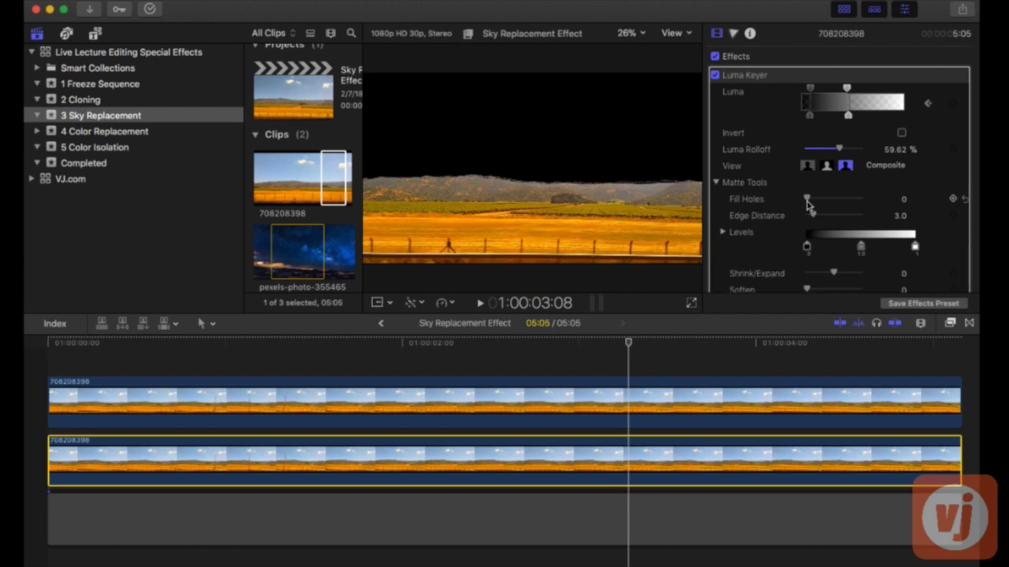
mouse_move(809, 203)
mouse_down()
mouse_move(820, 203)
mouse_move(808, 203)
mouse_up()
drag(807, 247, 852, 248)
drag(914, 247, 907, 248)
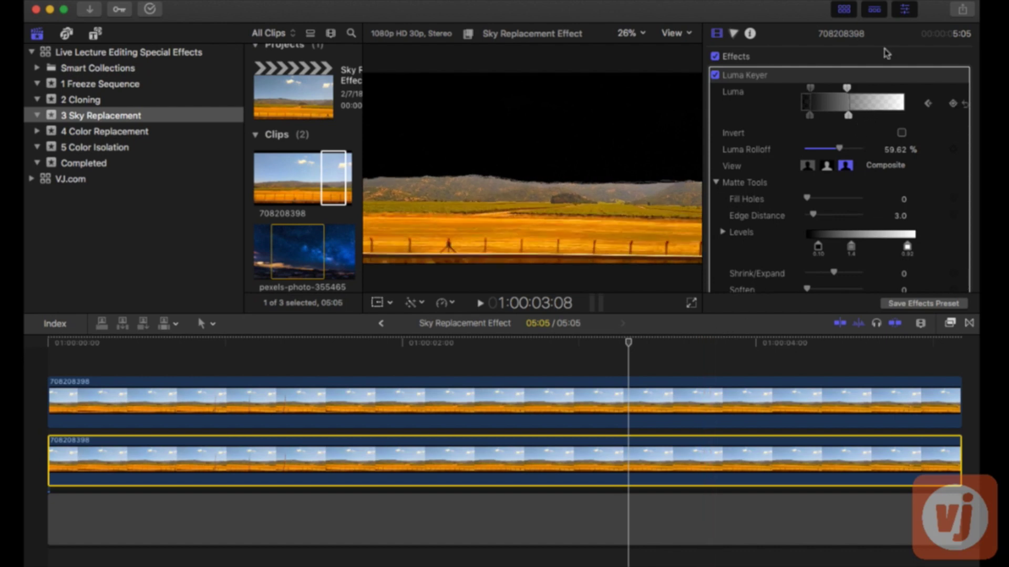
click(904, 9)
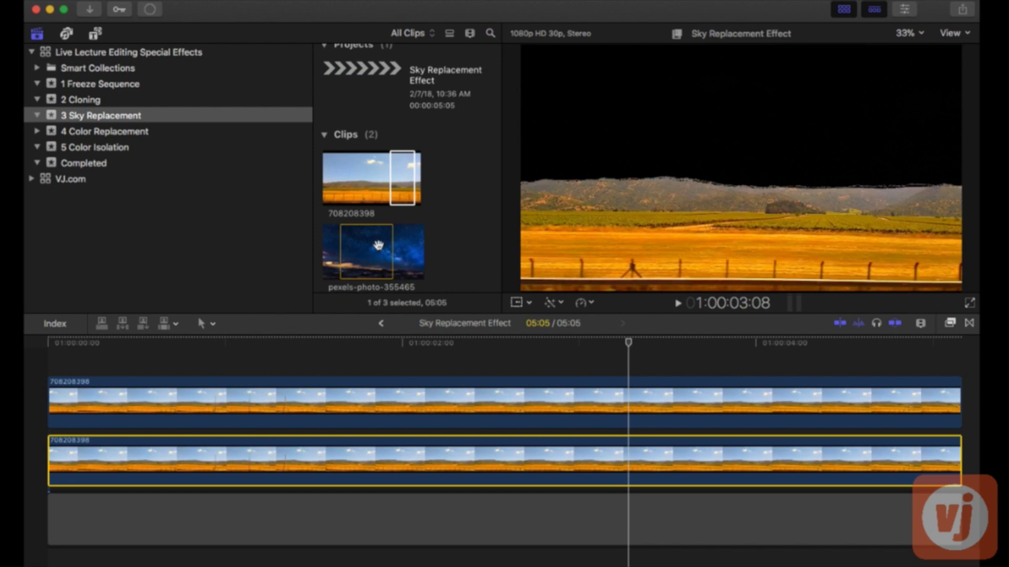
Preview the pexels-photo-355465 night sky and connect its marked range at the timeline start, beneath both 708208398 copies
click(363, 254)
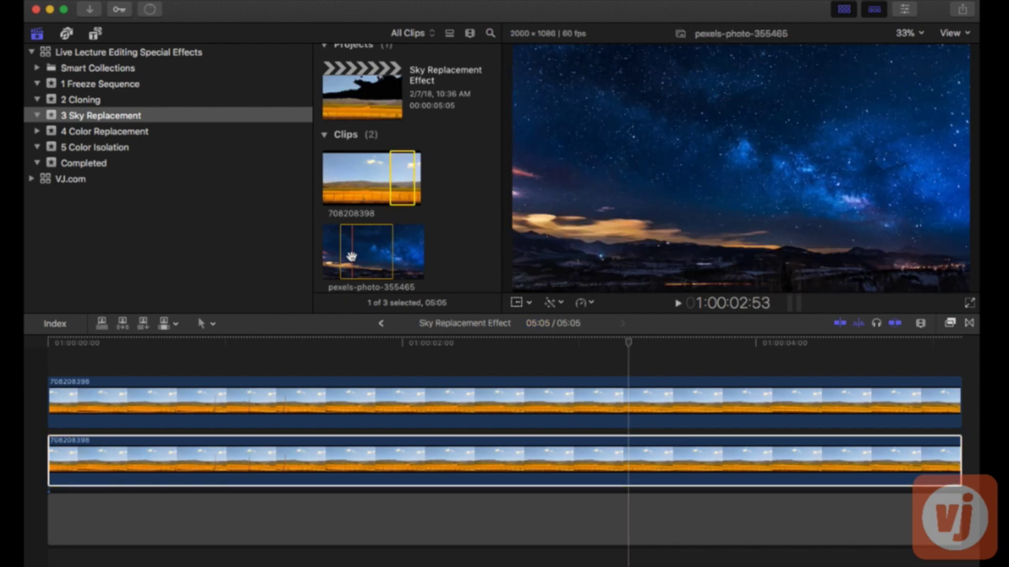
key(space)
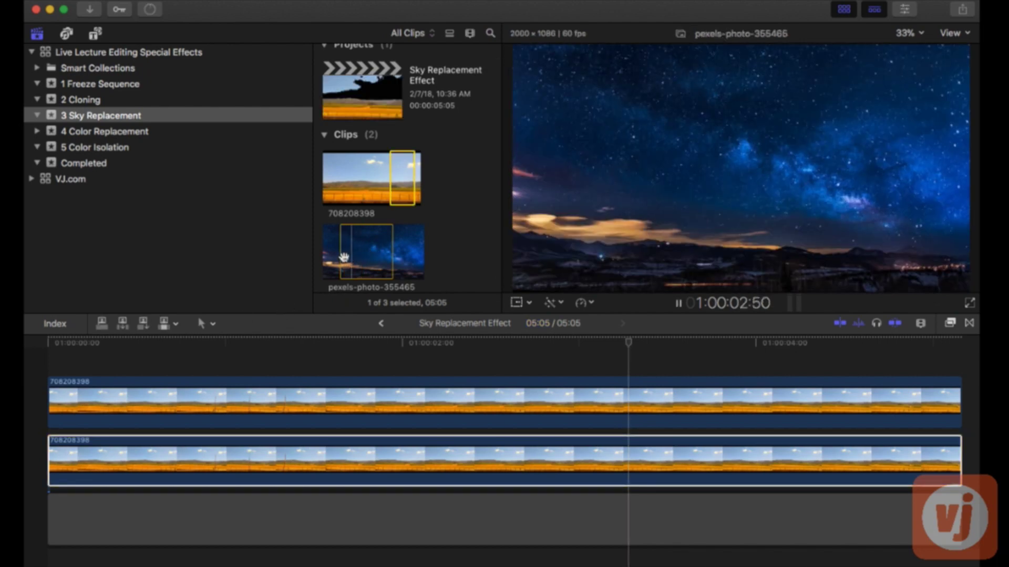
key(space)
drag(364, 255, 40, 457)
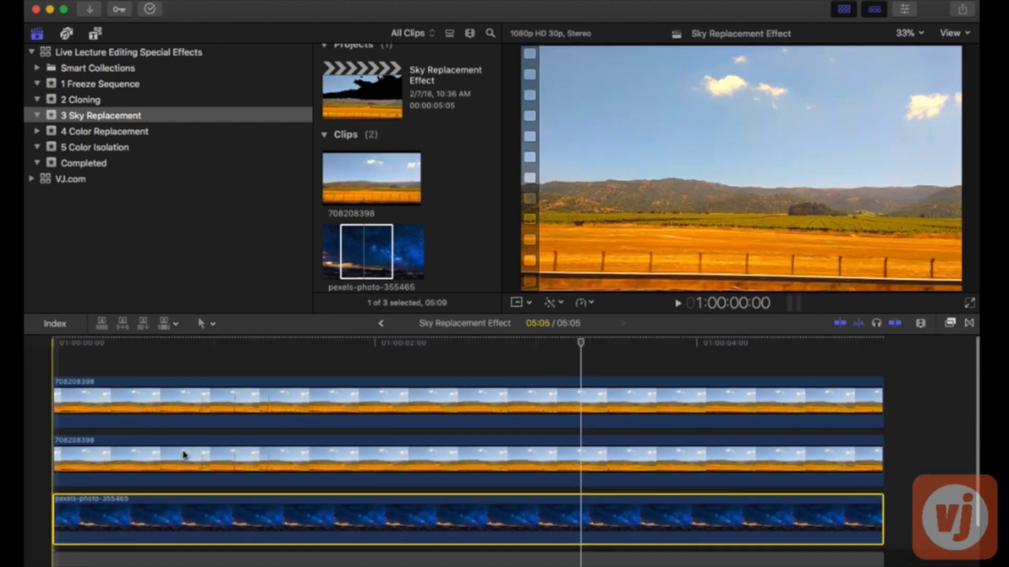
Play the Sky Replacement Effect project from its start to review the keyed night sky
click(53, 344)
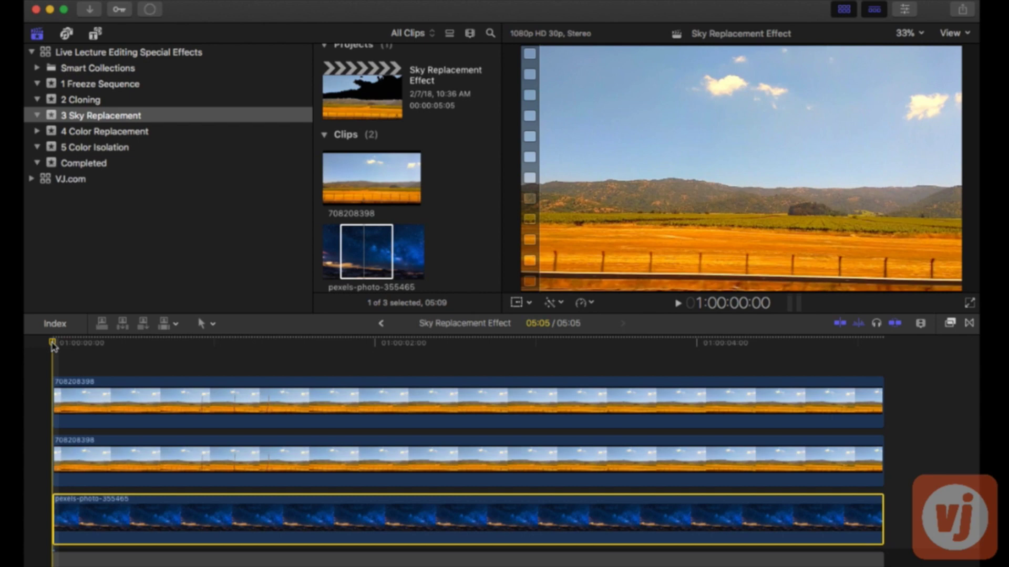
key(space)
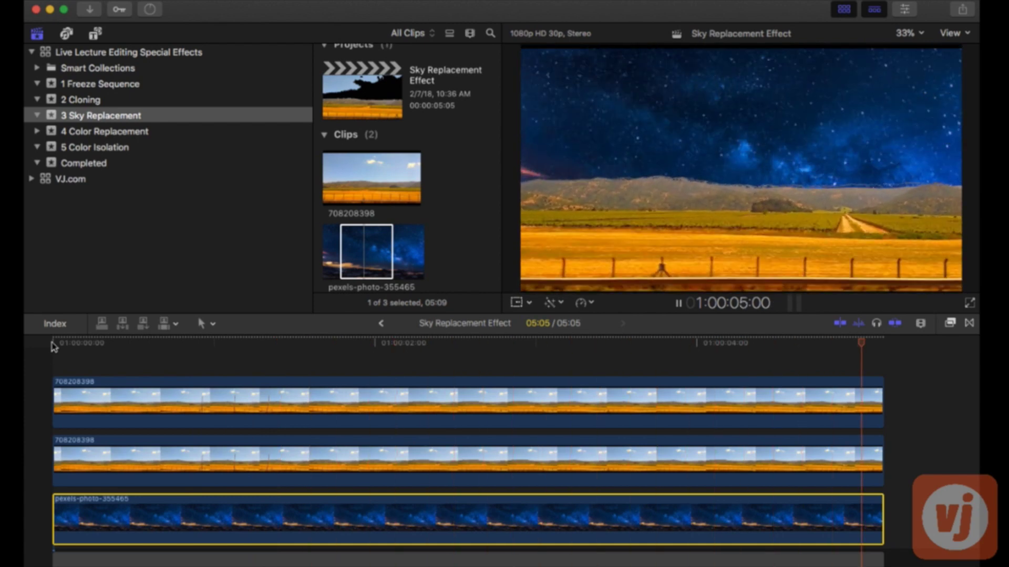
click(52, 344)
key(space)
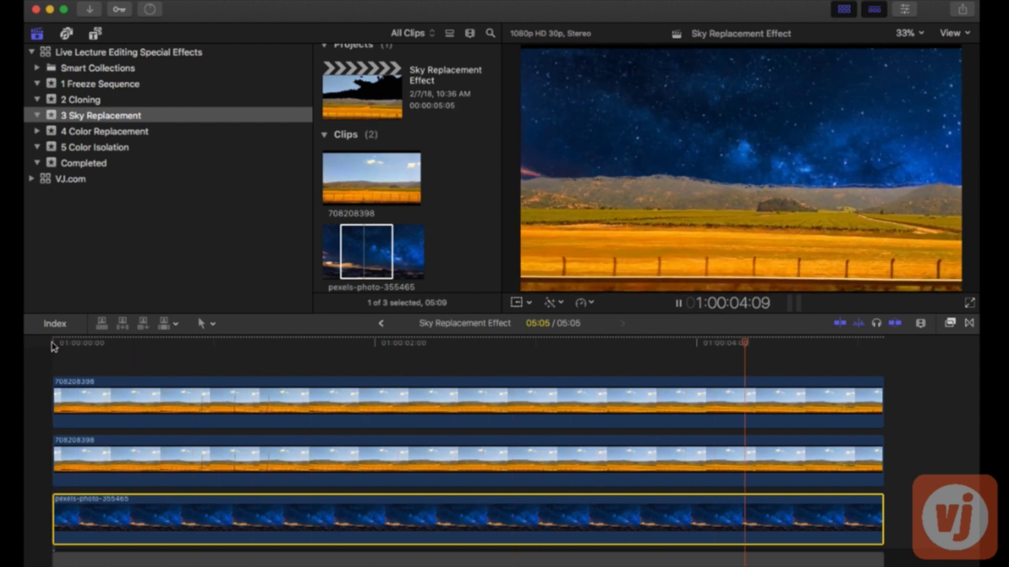
key(super+Up)
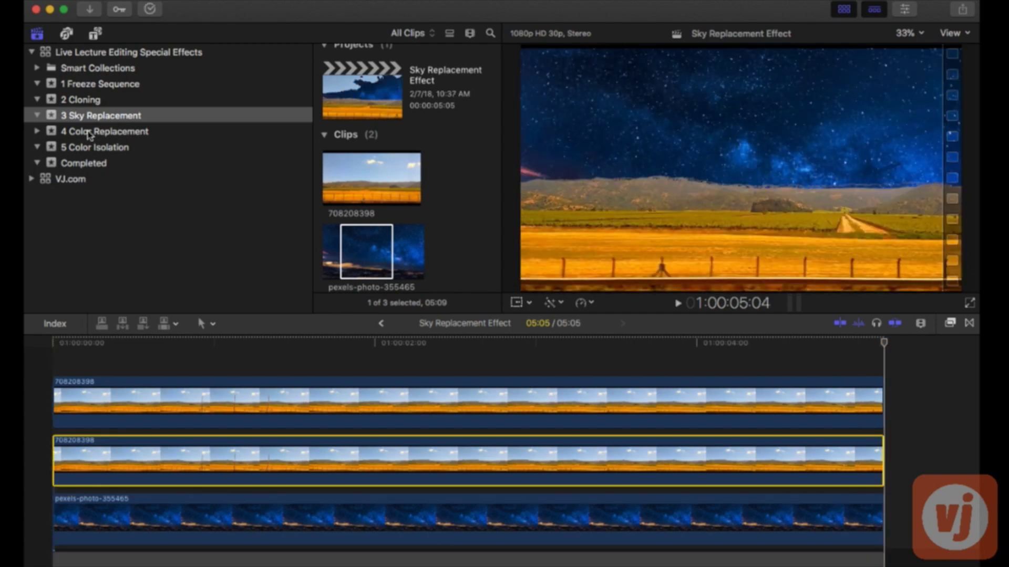
Open the Color Replacement project from the 4 Color Replacement event, select its clip and park the playhead at 01:00:02:00
click(88, 134)
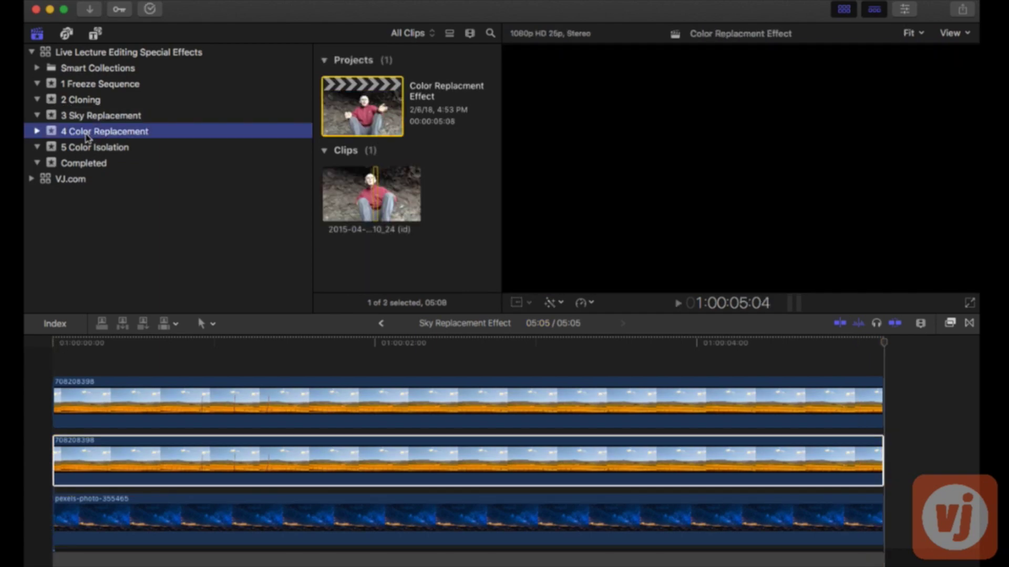
double_click(362, 105)
click(331, 468)
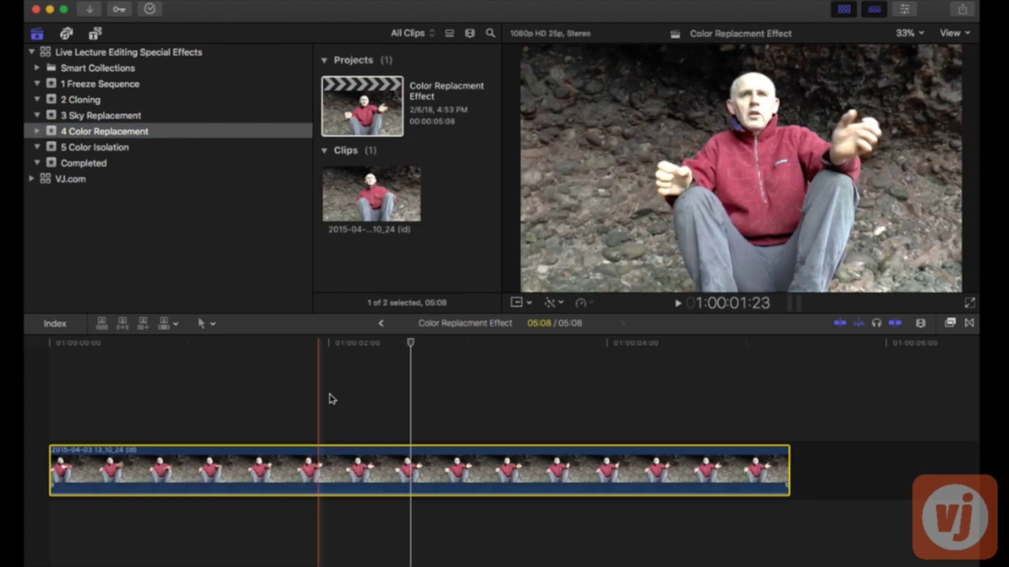
click(330, 342)
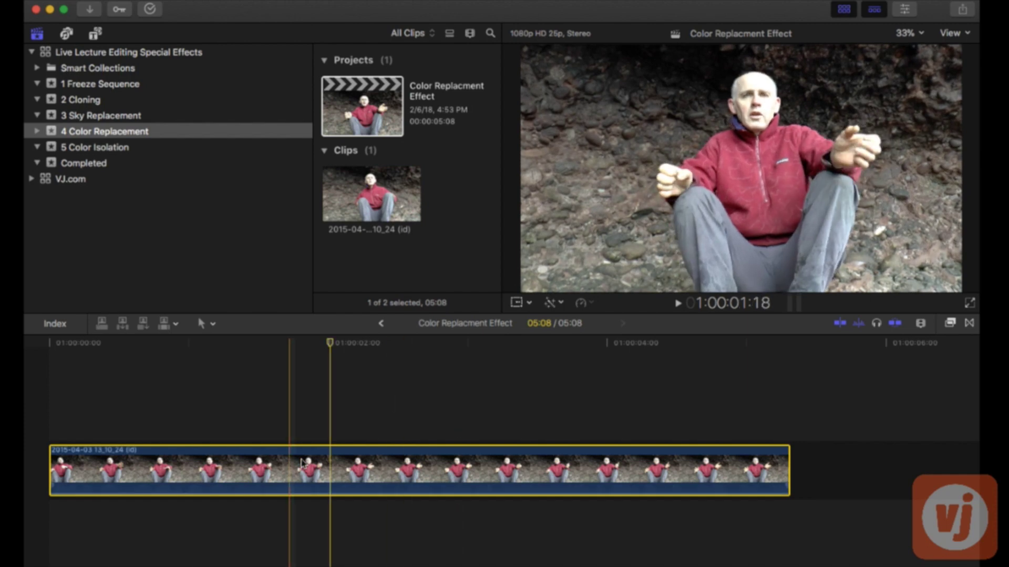
Show the selected clip's properties and look over the available Color video effects without applying one
click(905, 9)
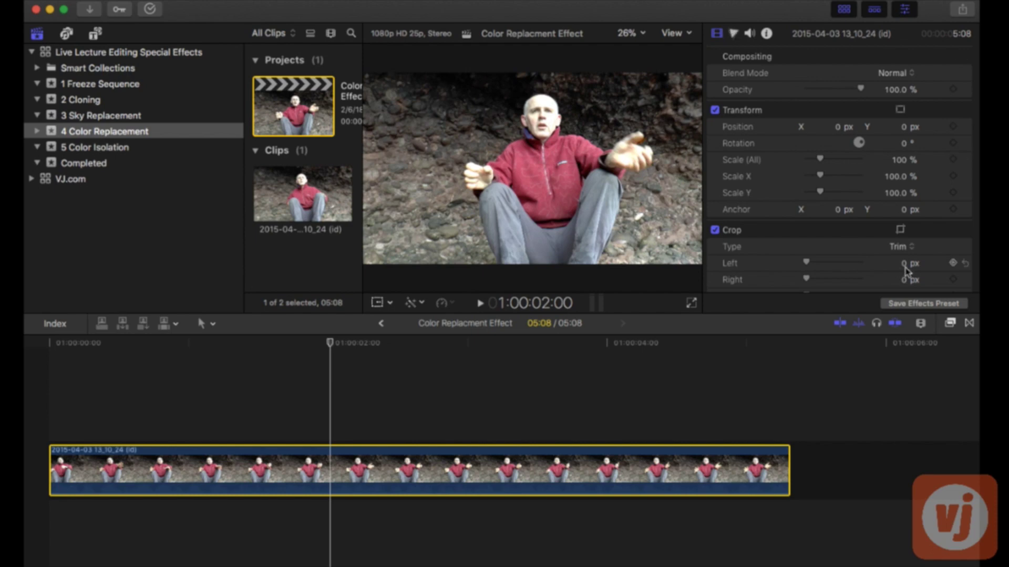
click(950, 323)
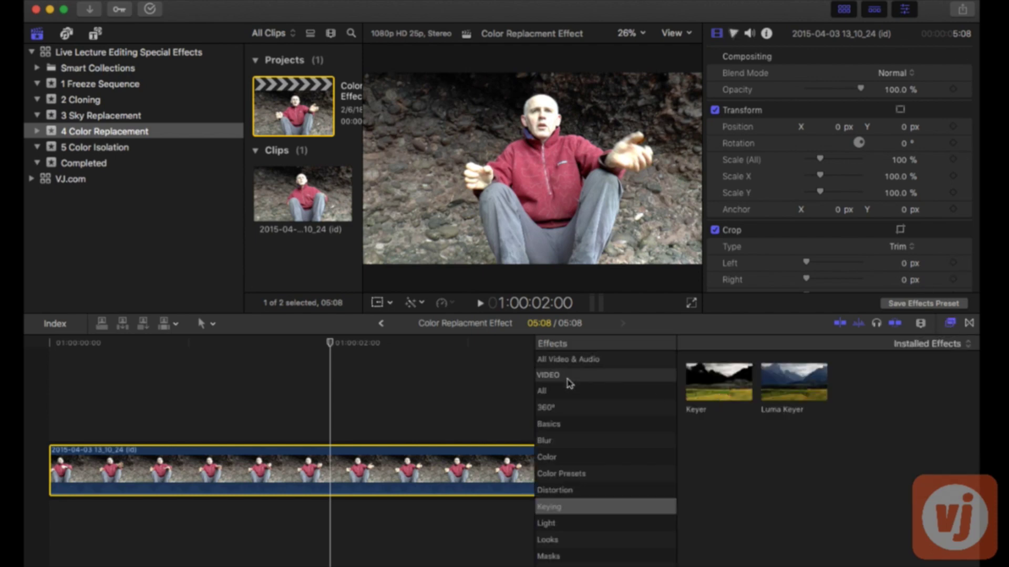
click(554, 460)
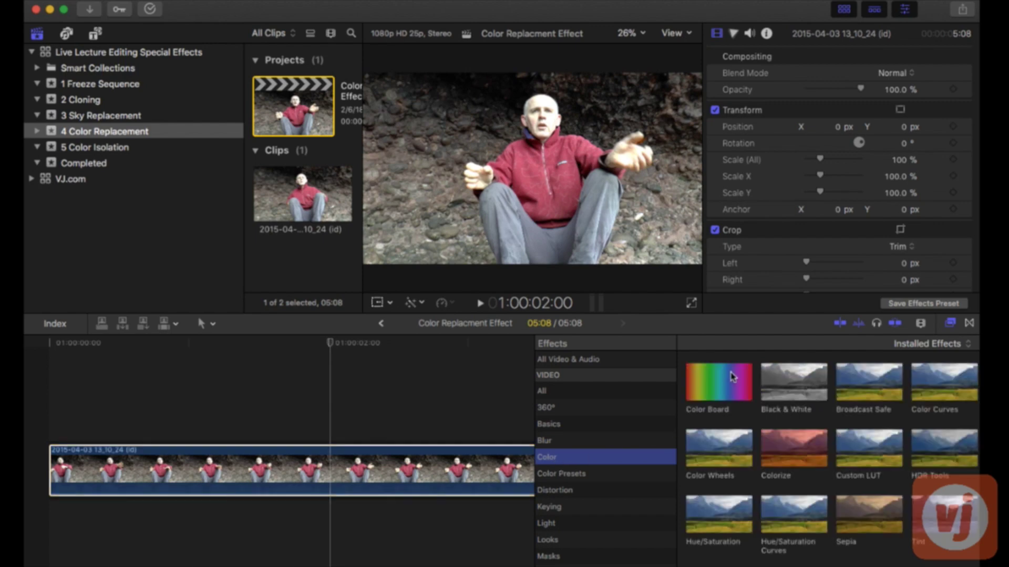
click(465, 465)
click(950, 324)
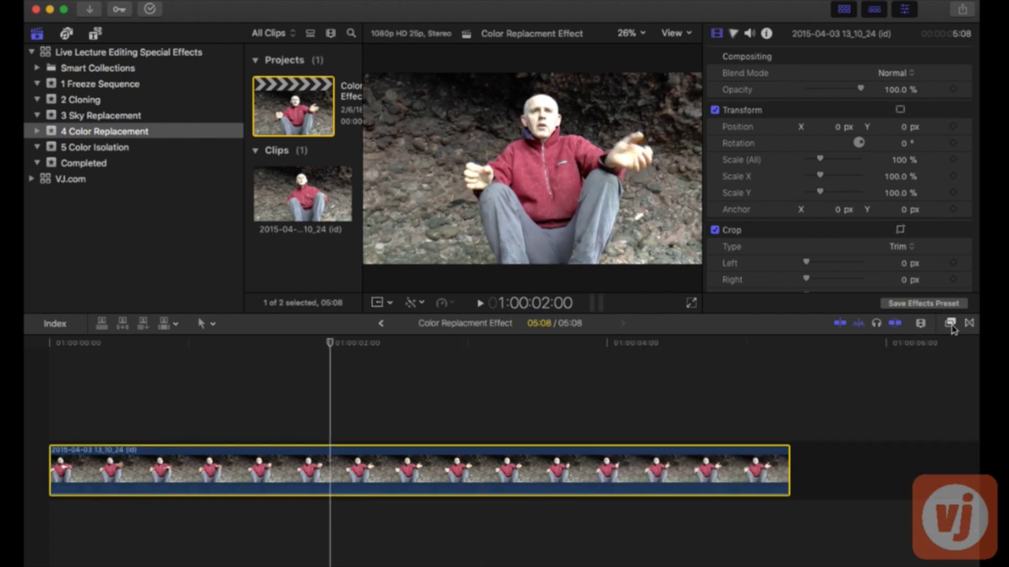
Add a Color Wheels and a Color Curves correction to the selected clip and look over the luma and color curves
click(734, 35)
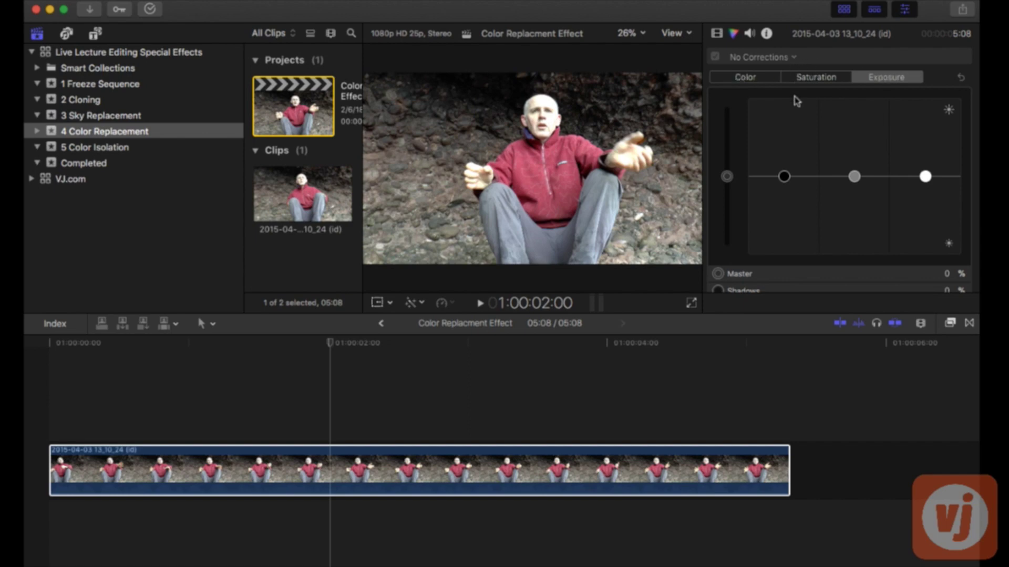
key(alt+super+c)
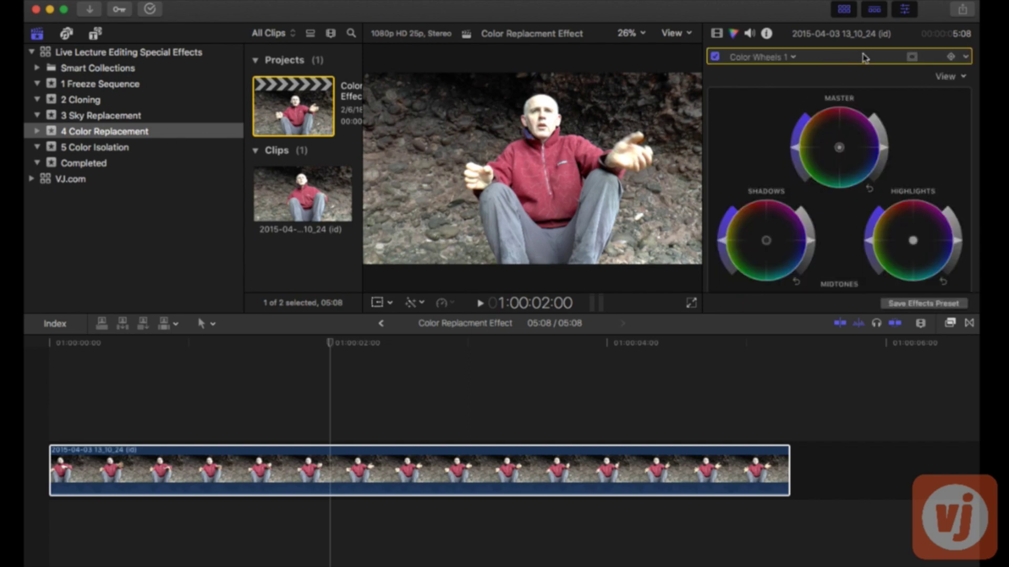
key(alt+super+u)
scroll(797, 136, down, 10)
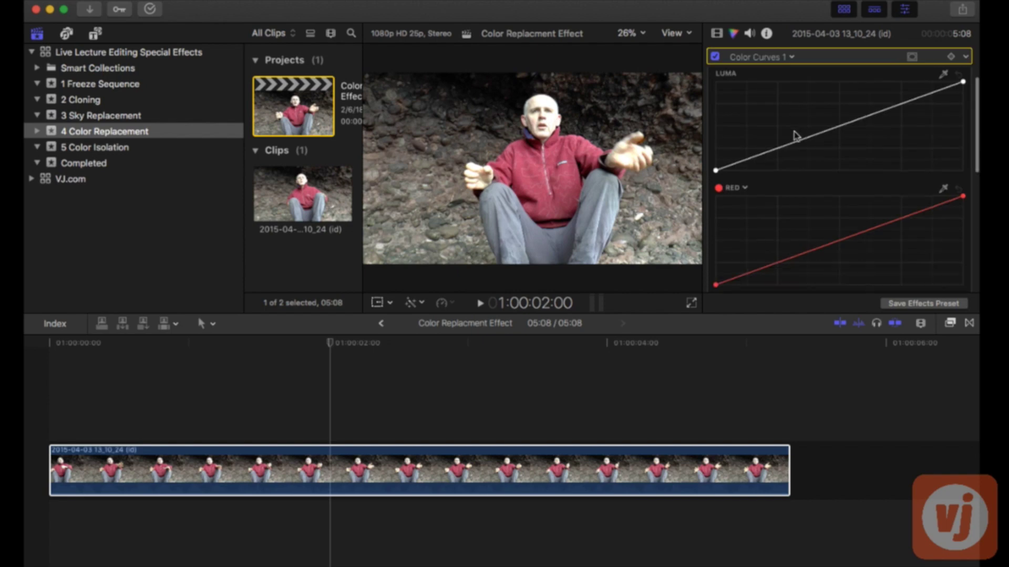
scroll(797, 136, up, 10)
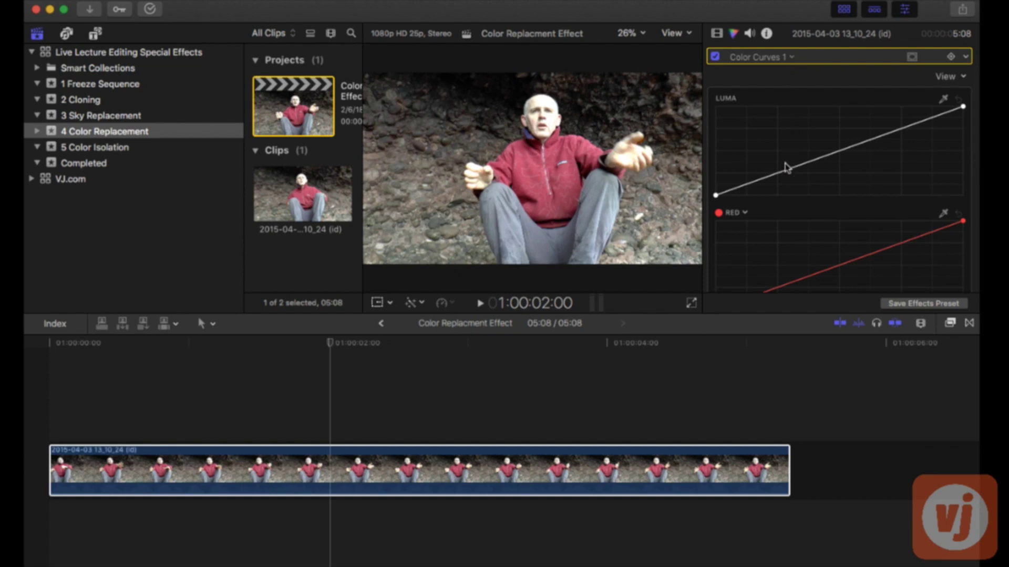
Add a Hue/Saturation Curves correction to the clip and look through its individual curves
key(super+6)
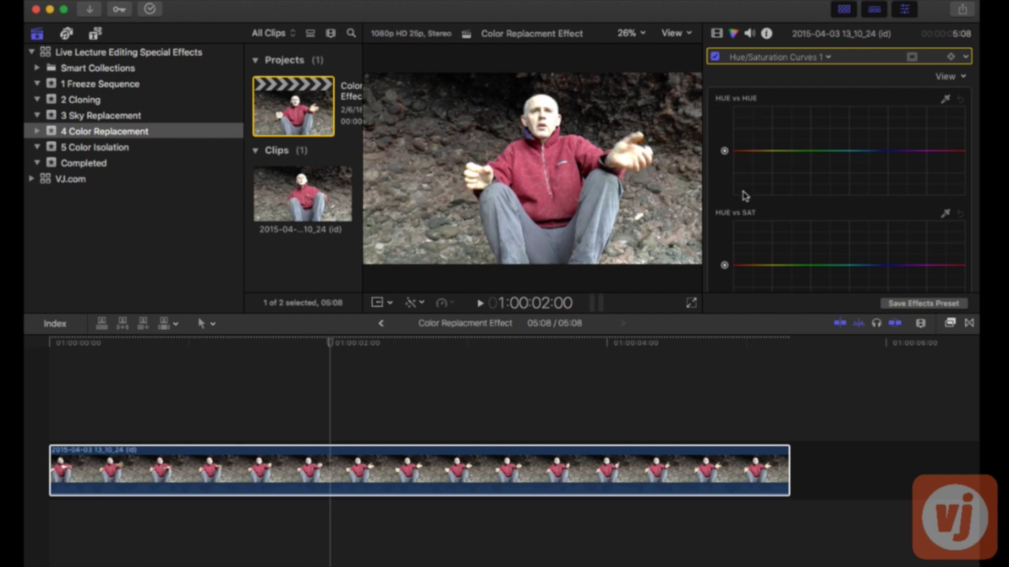
scroll(745, 196, down, 6)
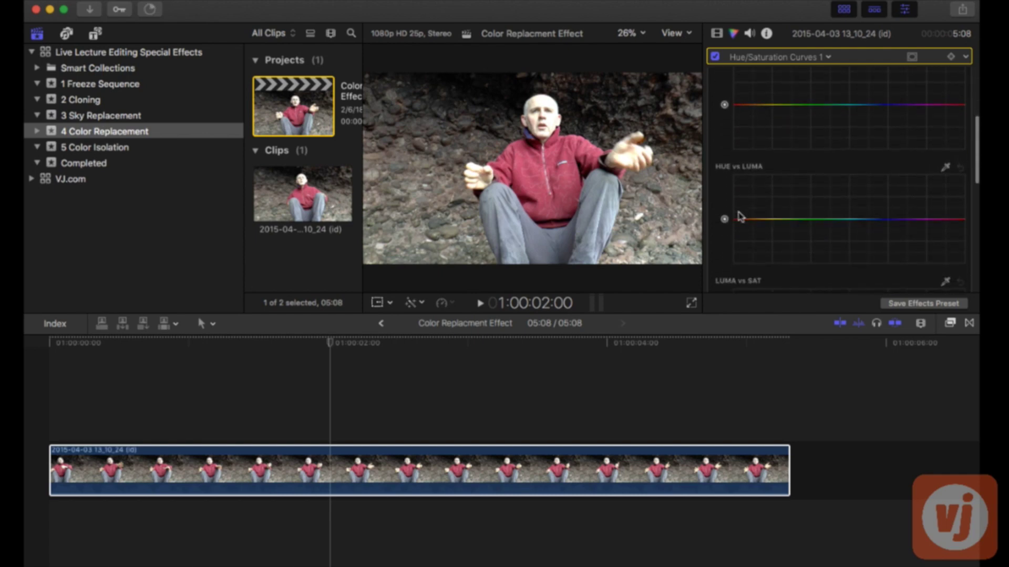
scroll(762, 231, down, 2)
scroll(784, 250, up, 8)
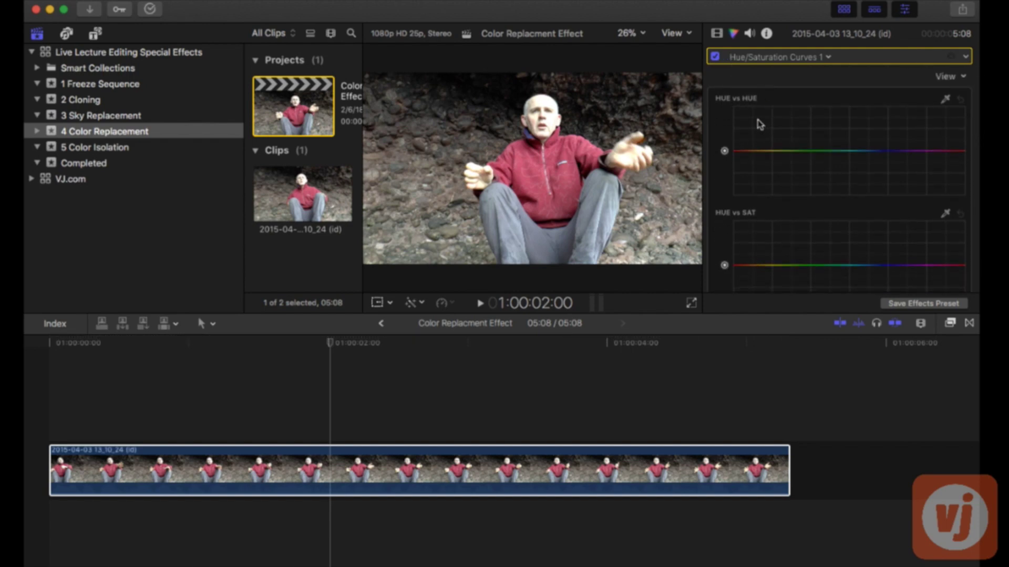
Sample the red jacket for the Hue vs Hue curve and raise its red control point until the jacket turns blue
click(946, 100)
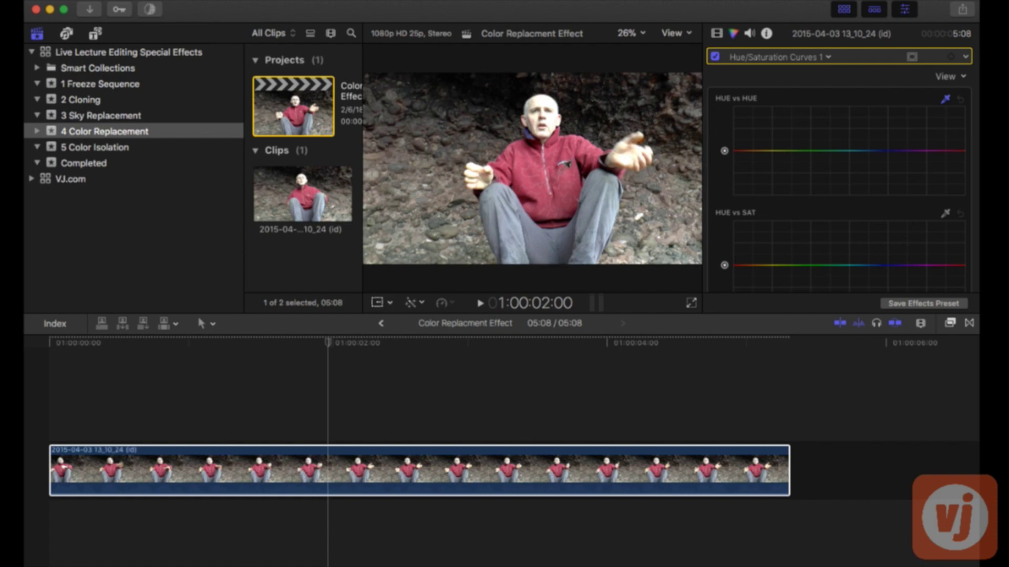
click(563, 167)
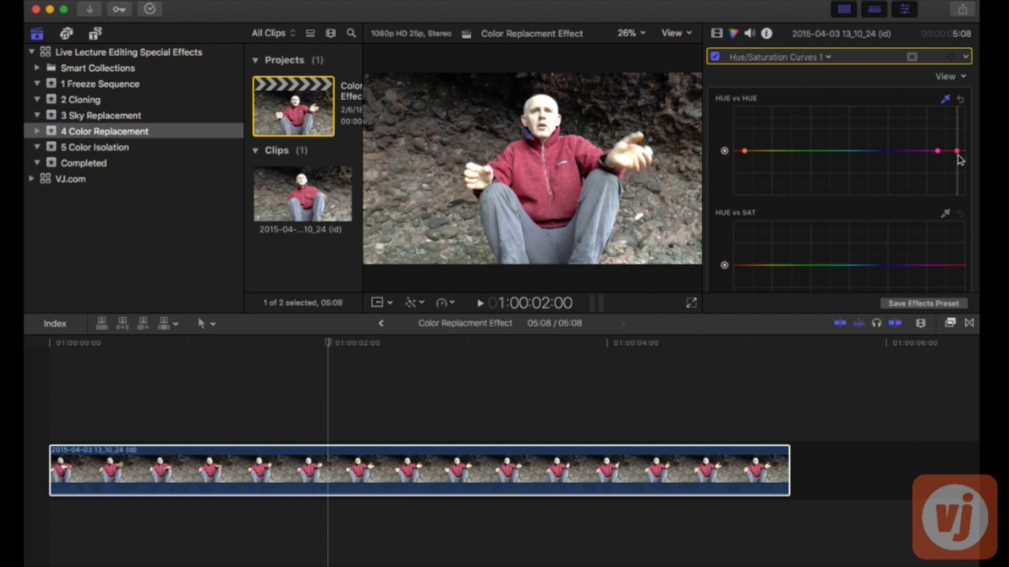
click(959, 155)
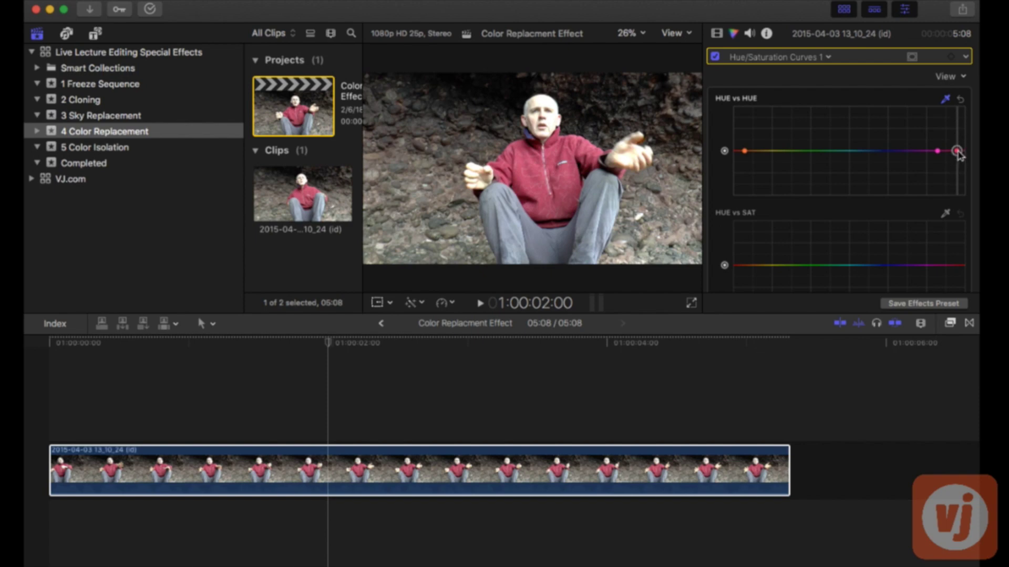
drag(959, 154, 958, 124)
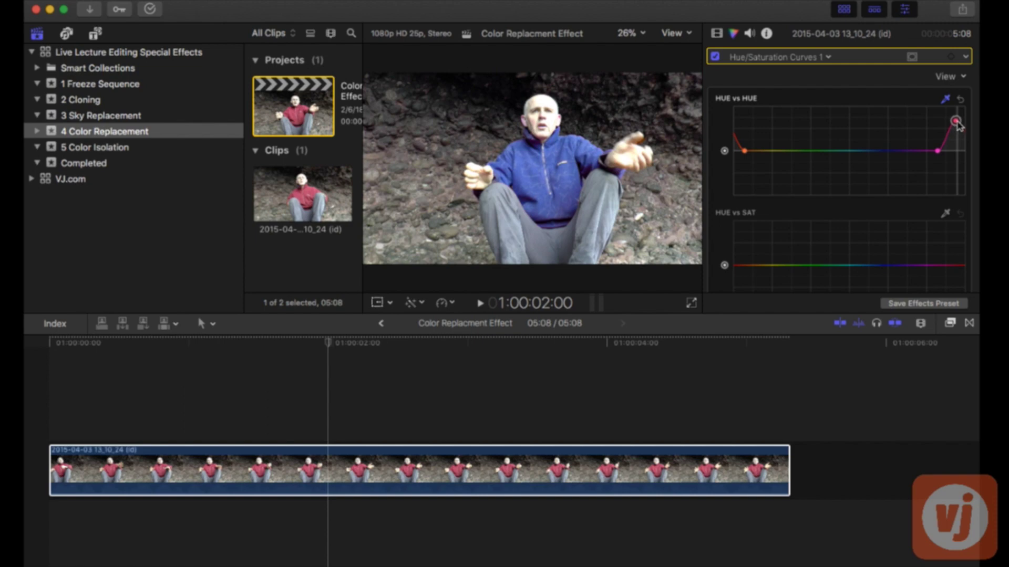
drag(958, 126, 957, 124)
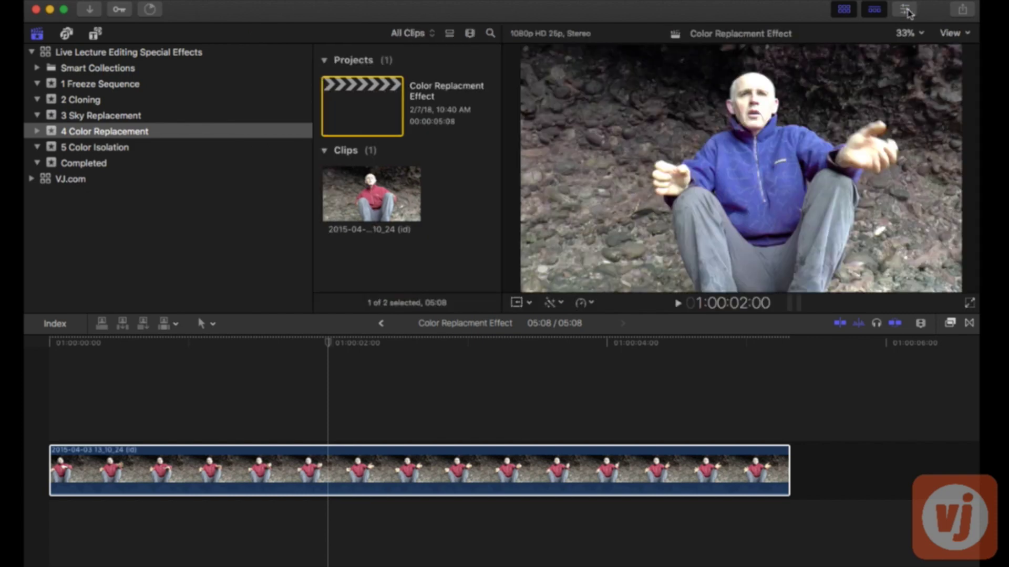
Play back the recolored clip to check the jacket and stop the playhead at 01:00:03:15
key(space)
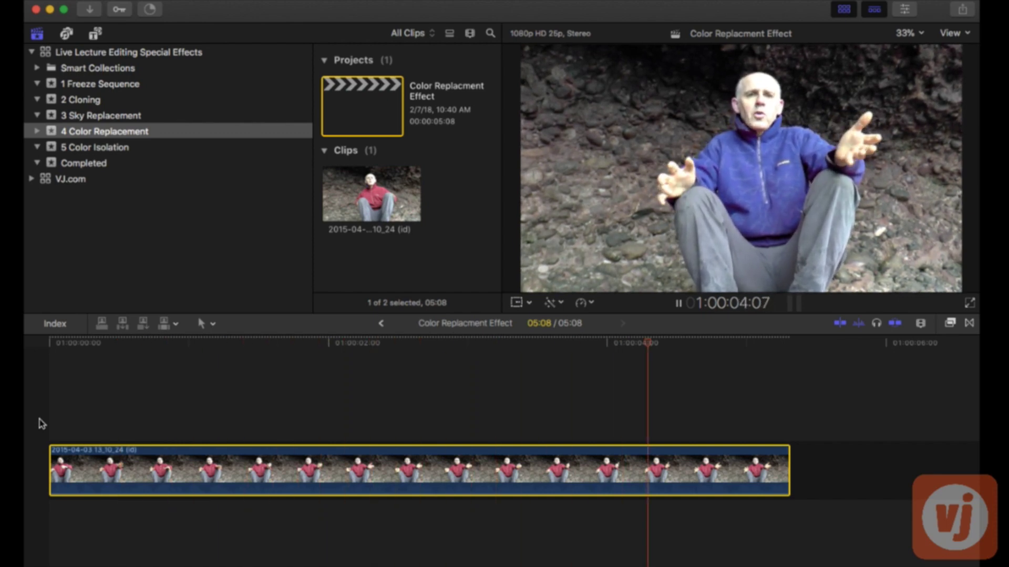
key(space)
key(space)
click(559, 343)
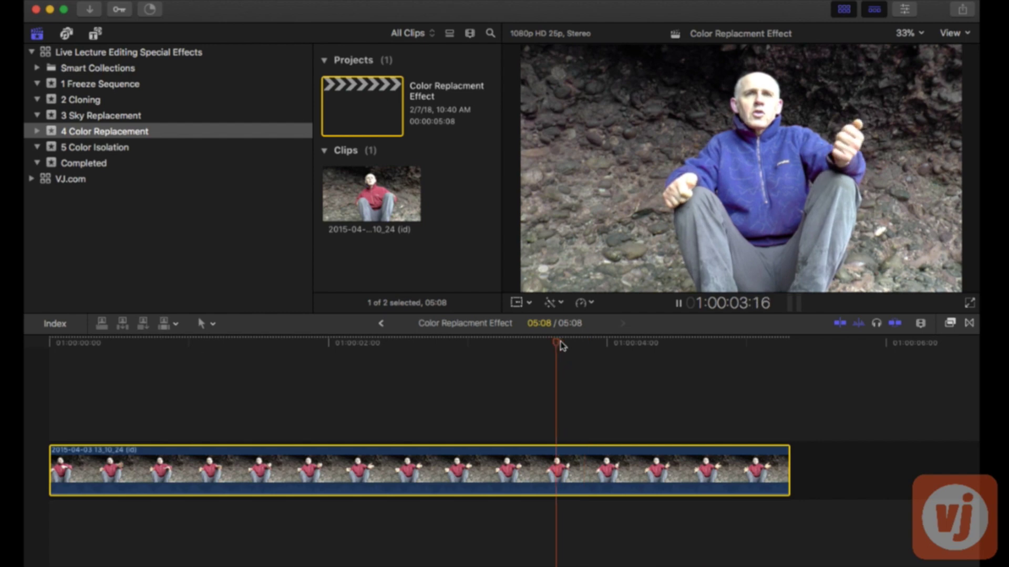
key(space)
click(556, 342)
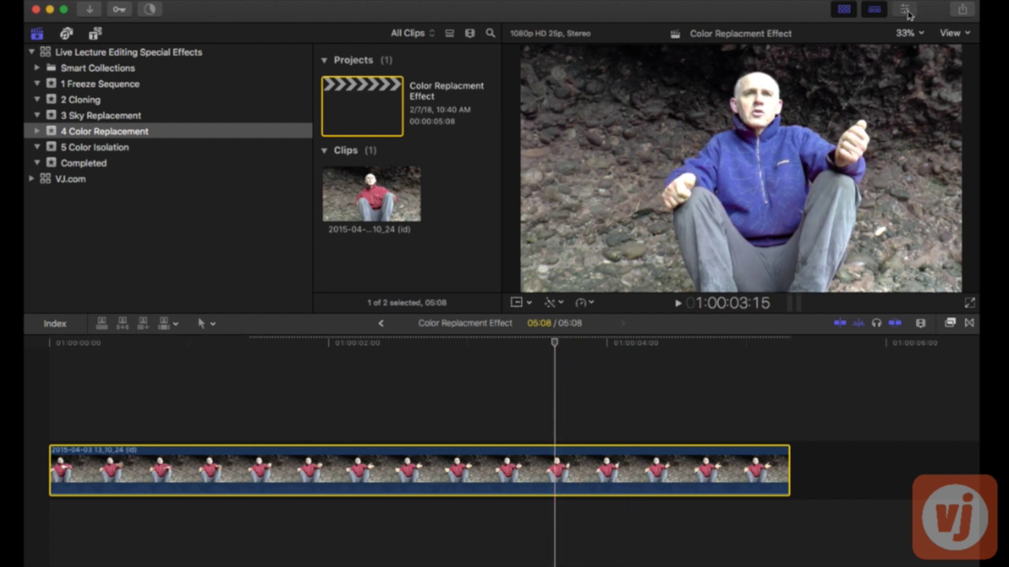
Examine the jacket and rocks at 50% magnification and add a Shape Mask to the Hue/Saturation Curves 1 effect
click(906, 10)
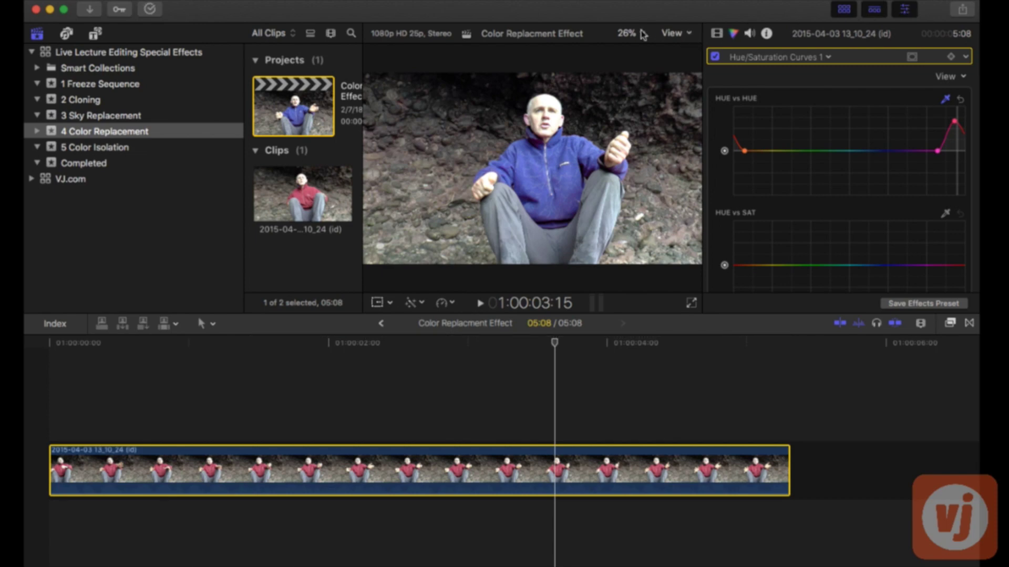
key(super+equal)
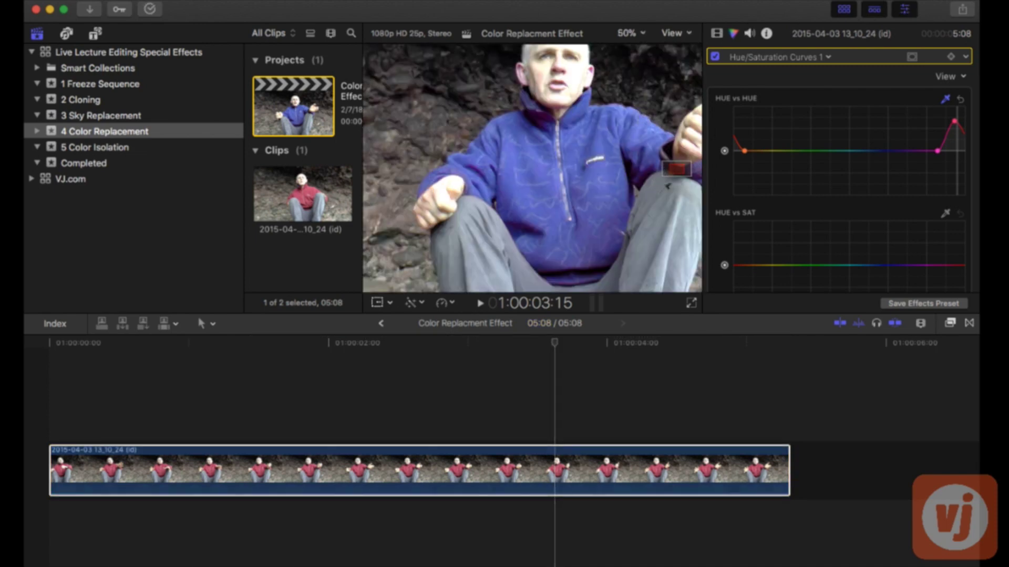
scroll(671, 179, up, 5)
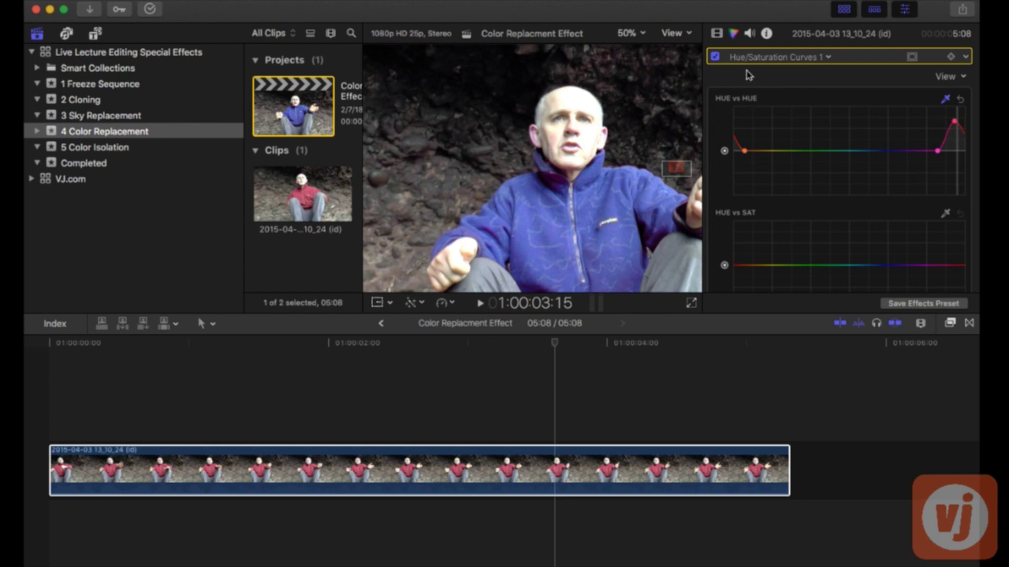
click(716, 35)
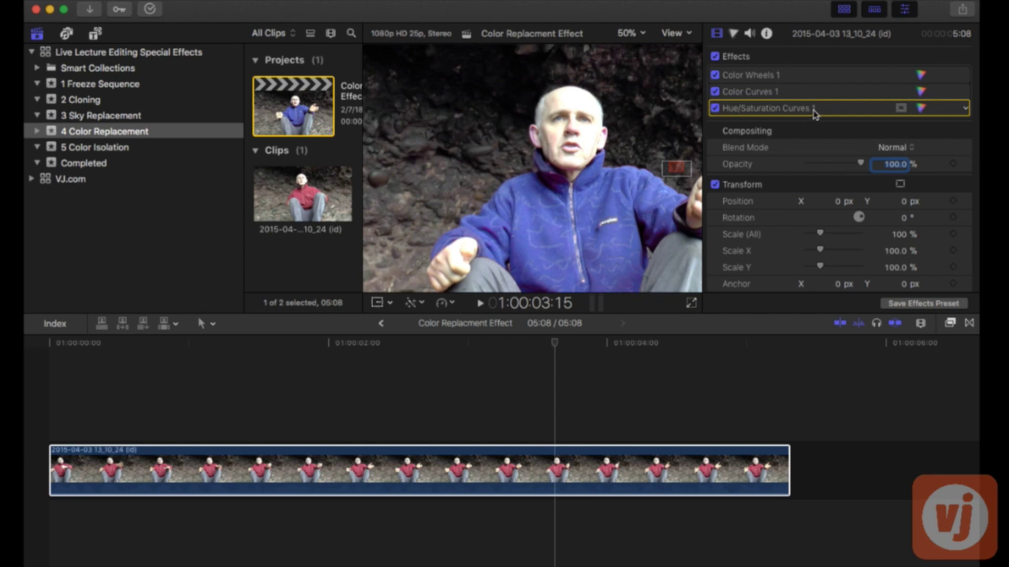
click(901, 108)
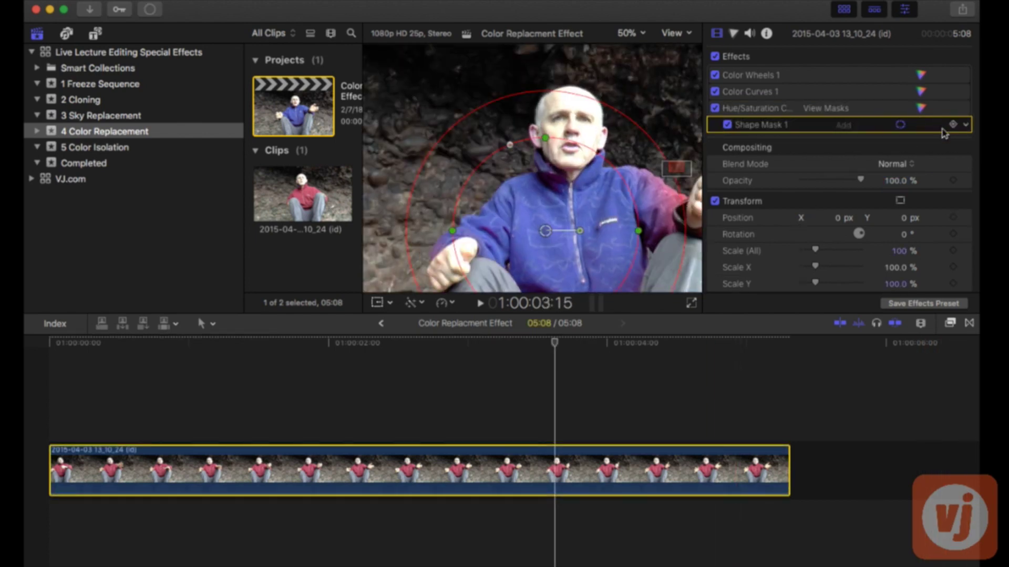
Center the shape mask on the jacket at 33% magnification and reshape it into a wide ellipse covering the torso and both arms
click(905, 9)
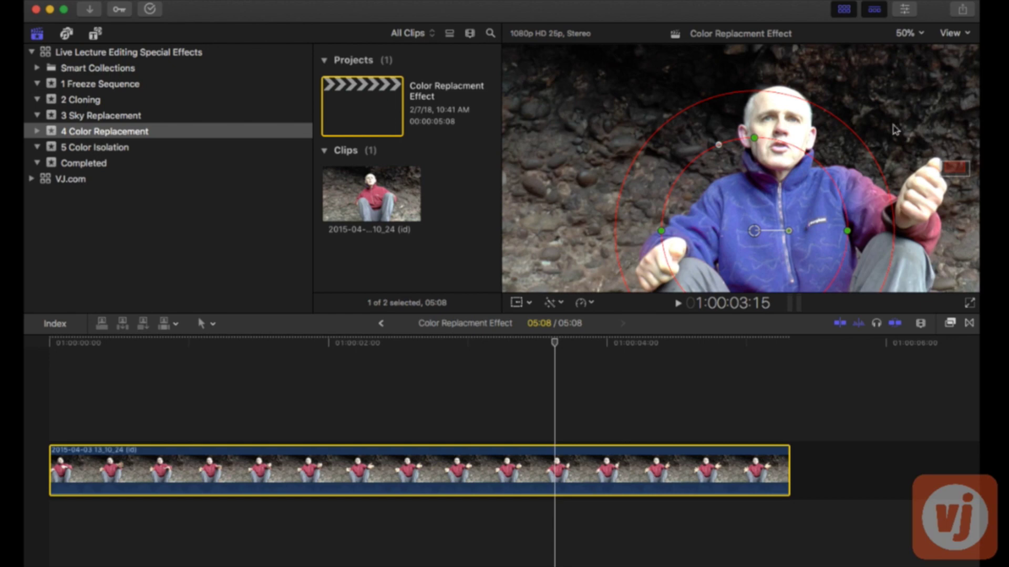
click(907, 32)
click(914, 47)
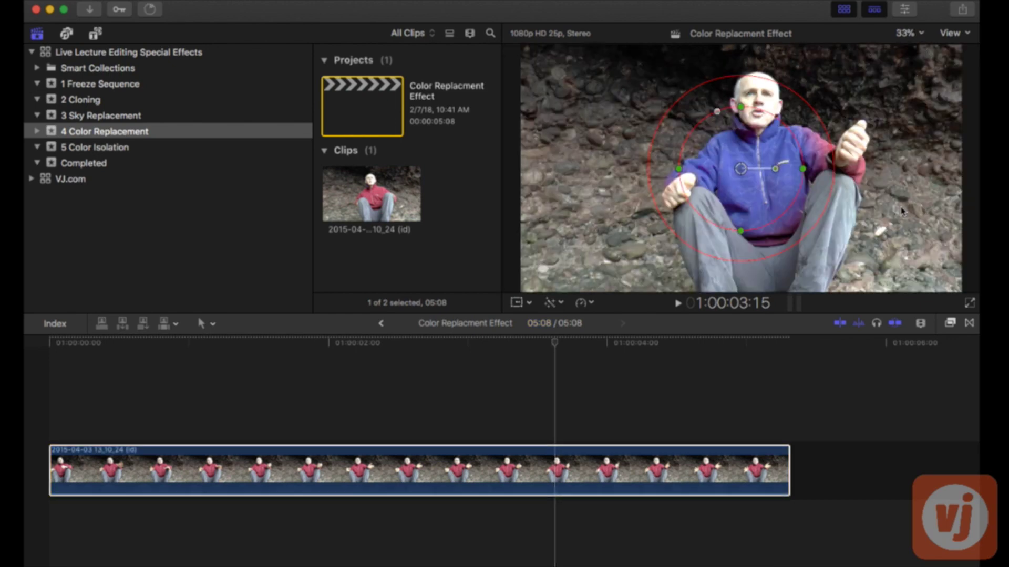
mouse_move(751, 171)
mouse_down()
mouse_move(639, 180)
mouse_move(862, 169)
mouse_move(651, 167)
mouse_move(601, 146)
mouse_move(676, 170)
mouse_move(757, 178)
mouse_up()
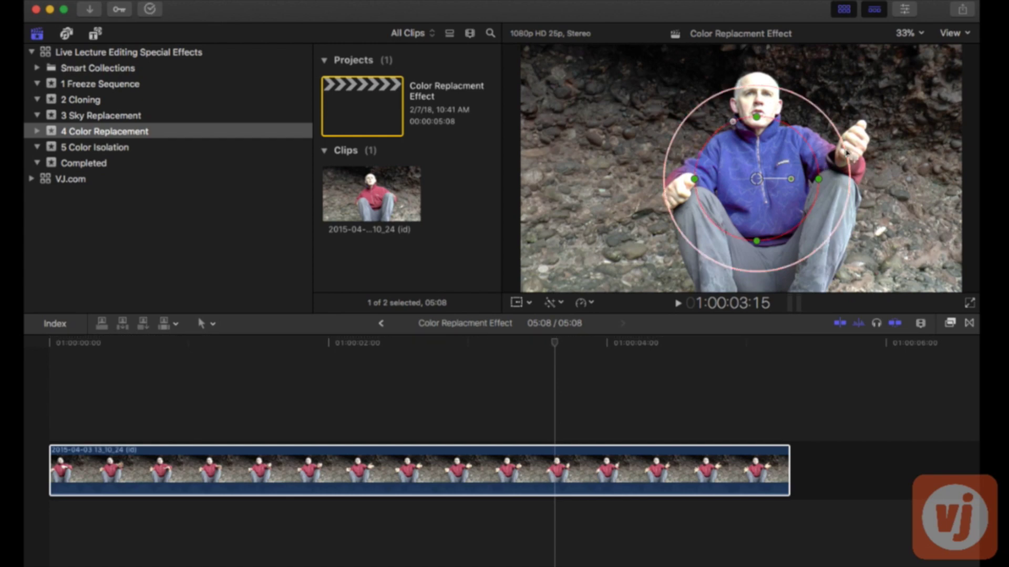
drag(846, 153, 856, 187)
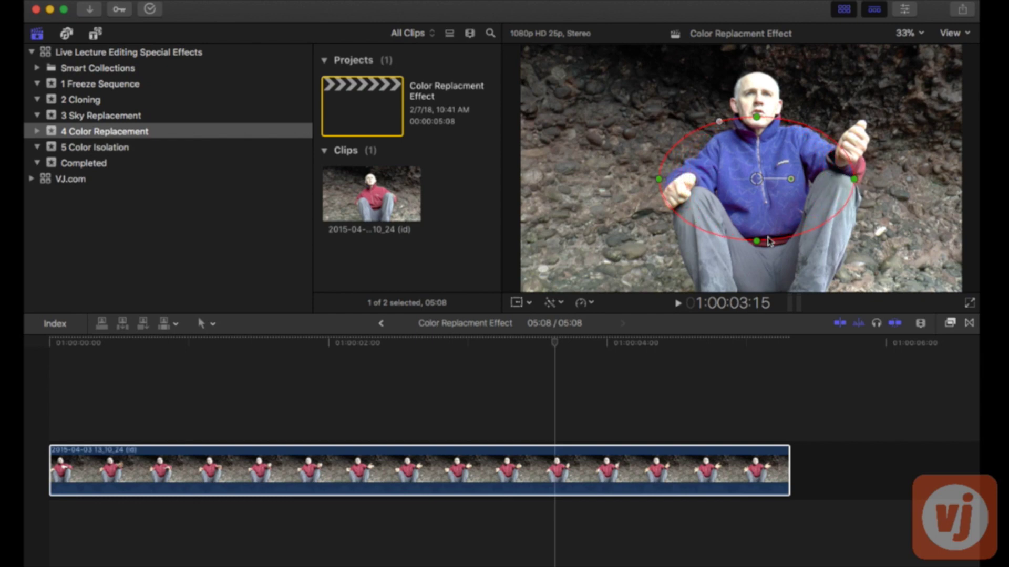
drag(757, 241, 757, 248)
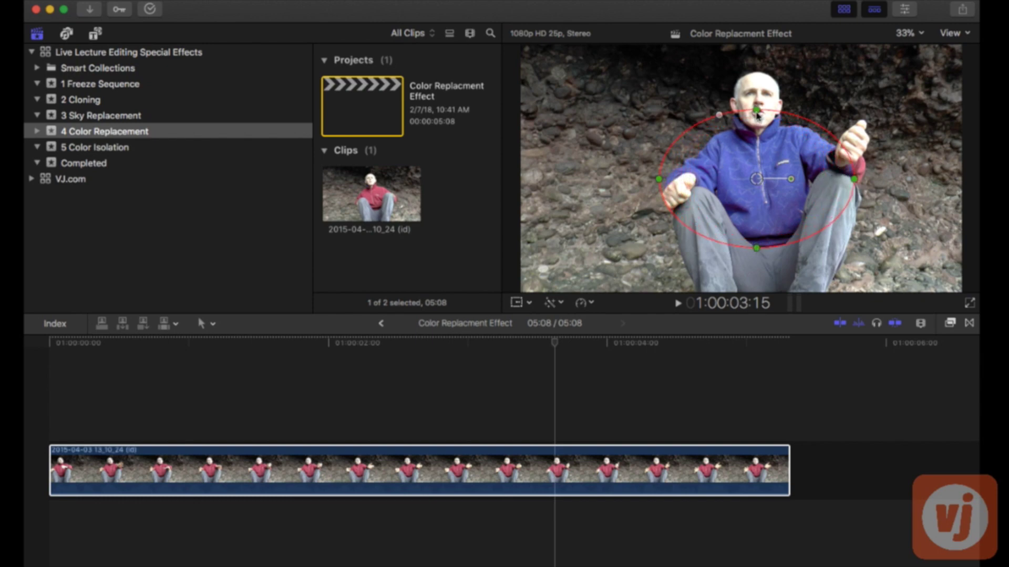
drag(757, 110, 756, 123)
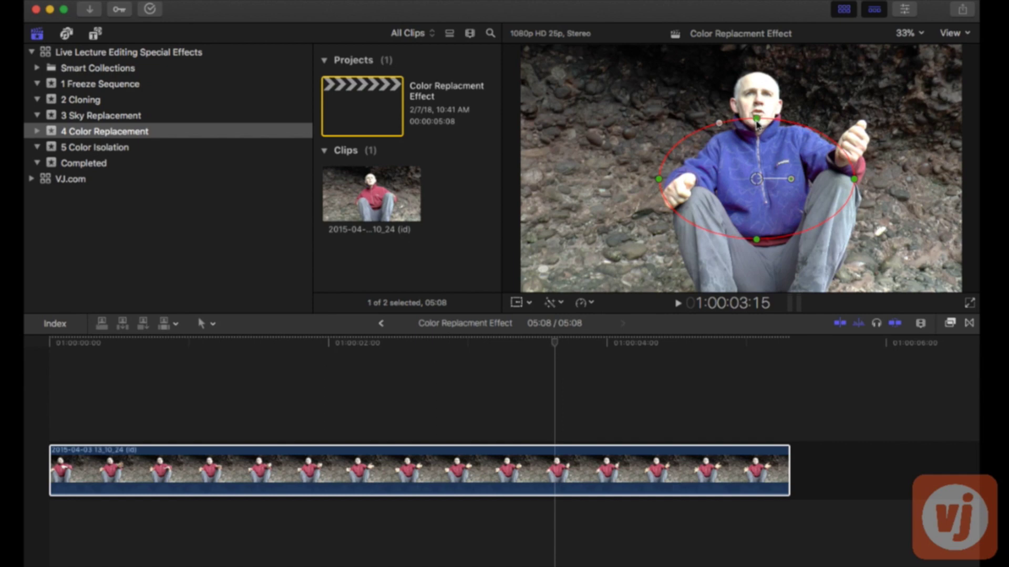
Refine the shape mask around the blue jacket by widening it, rounding it toward a rectangle, shifting it and tilting it slightly
drag(791, 179, 795, 178)
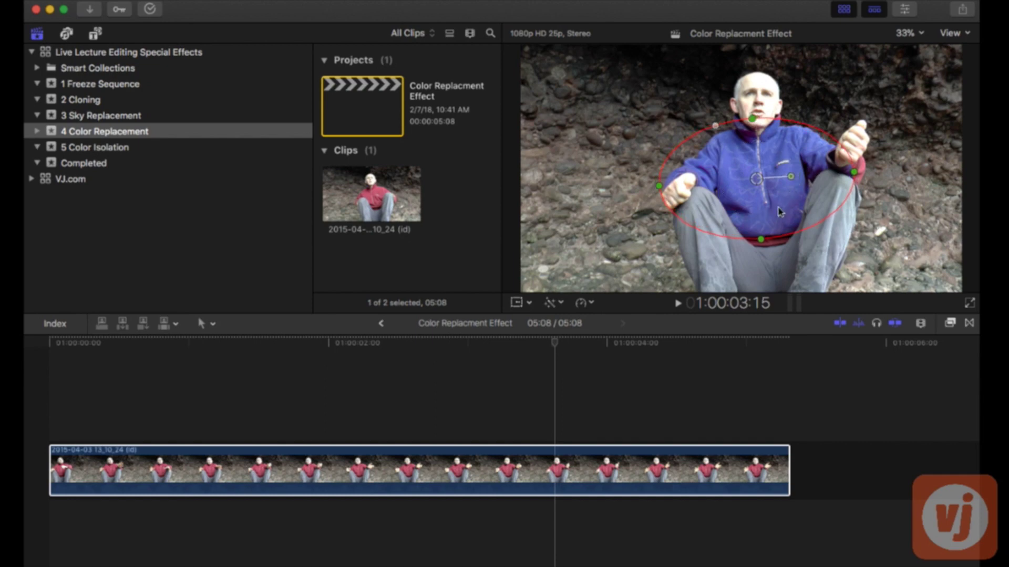
drag(752, 119, 752, 113)
drag(855, 173, 862, 172)
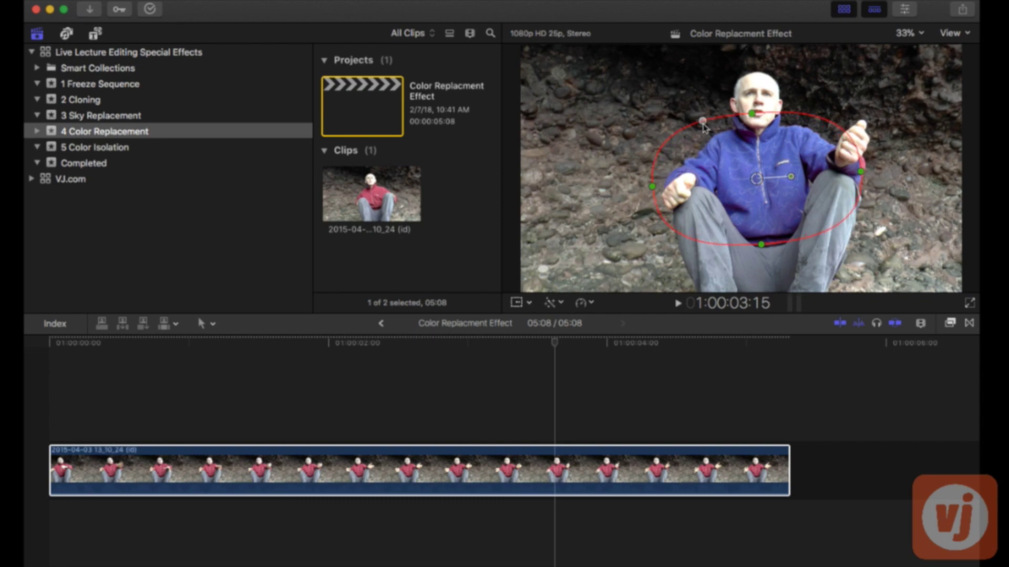
mouse_move(712, 122)
mouse_down()
mouse_move(648, 122)
mouse_move(698, 125)
mouse_move(654, 128)
mouse_move(699, 134)
mouse_up()
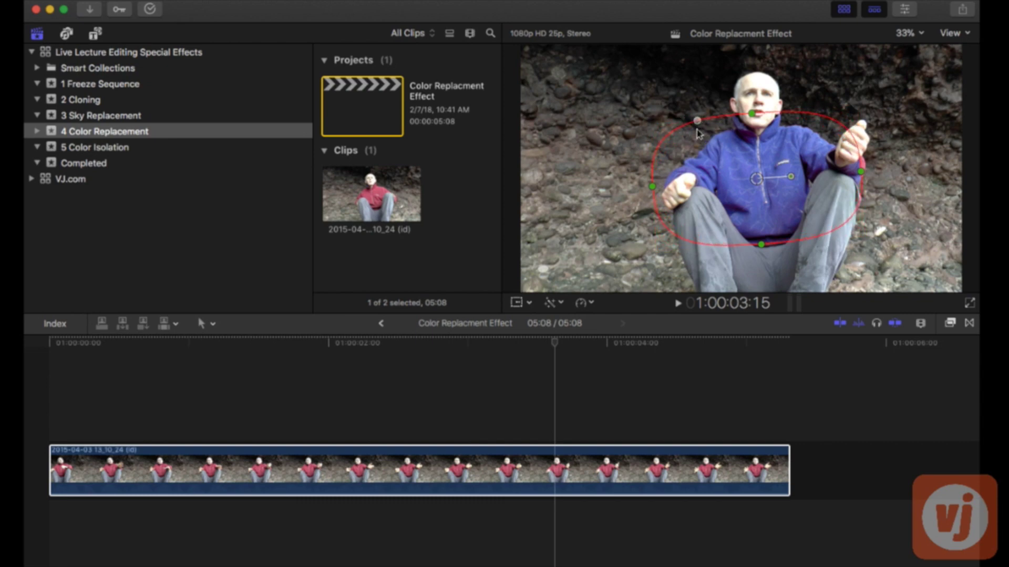
drag(752, 115, 755, 125)
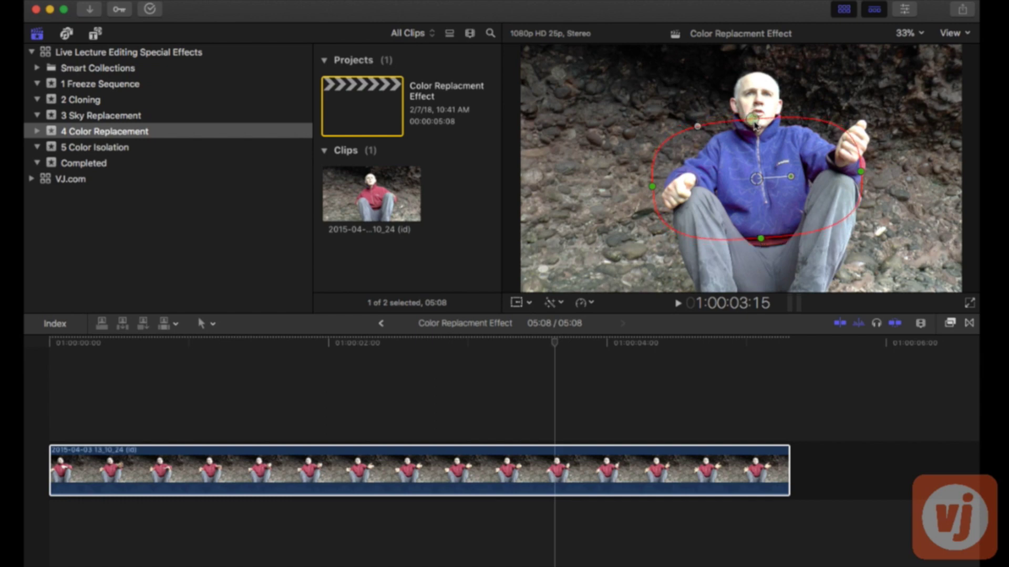
drag(862, 172, 870, 173)
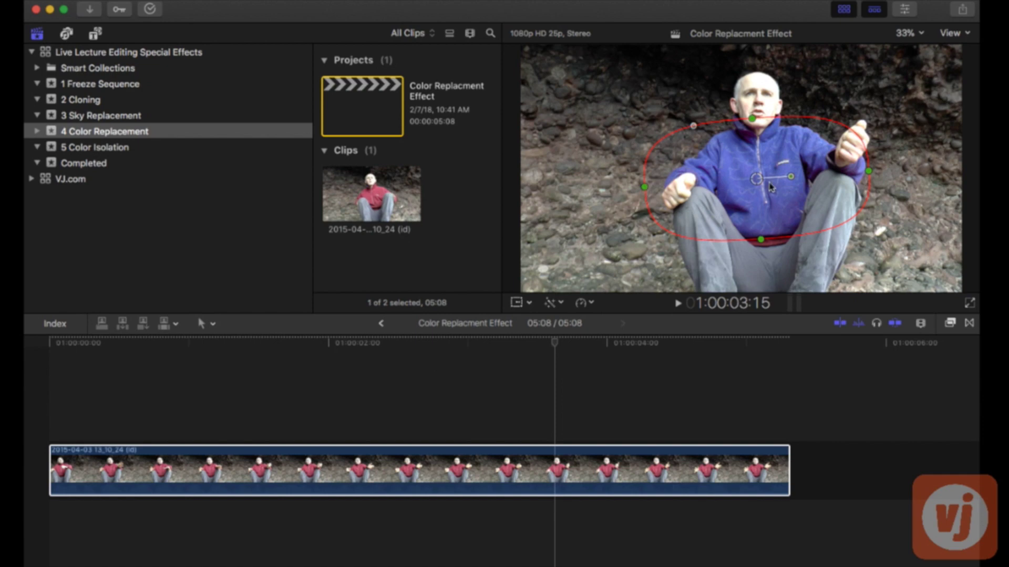
drag(760, 182, 771, 189)
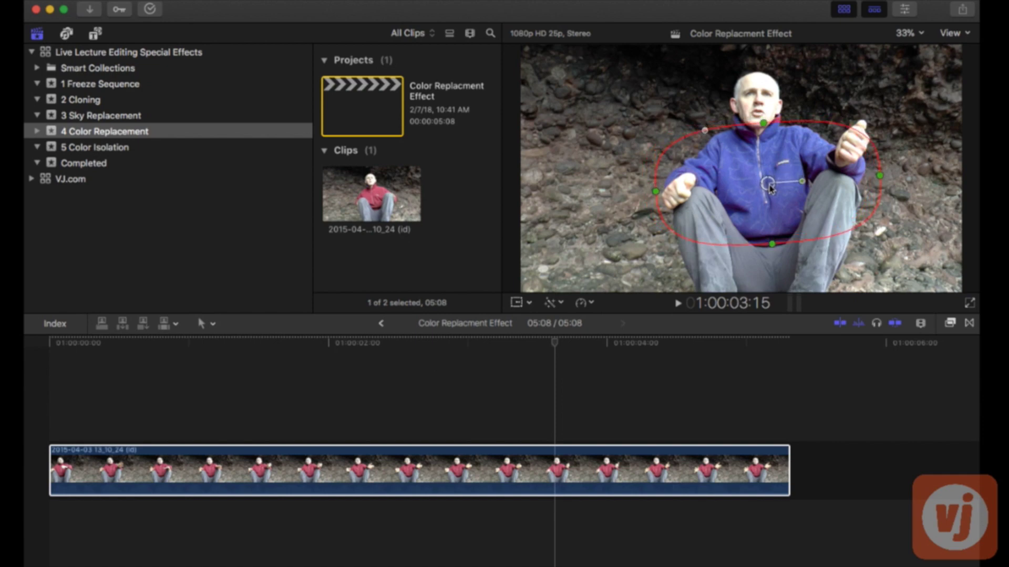
drag(763, 125, 768, 118)
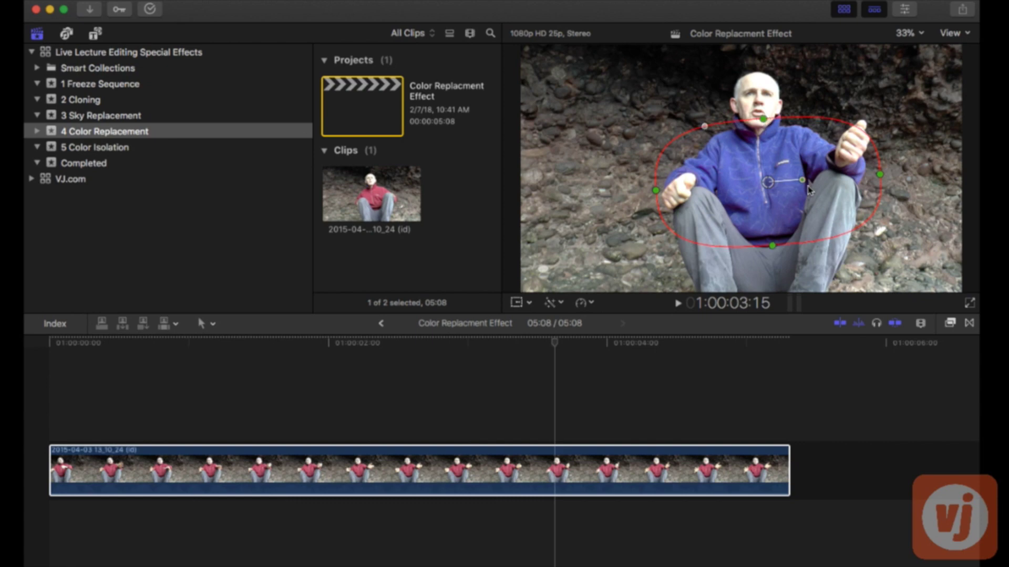
drag(807, 183, 808, 176)
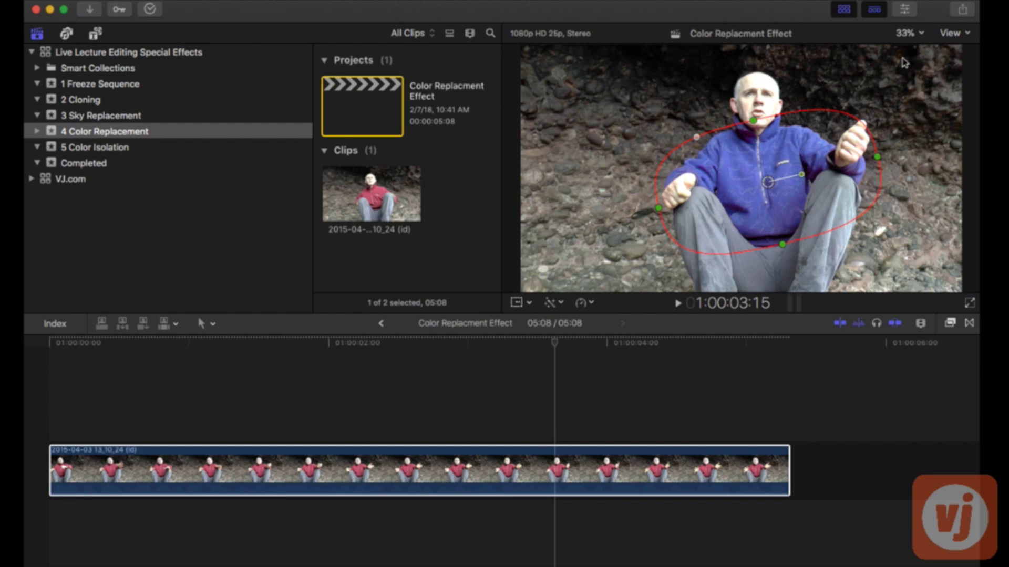
Play back the masked jacket clip to check the color replacement
click(32, 375)
key(space)
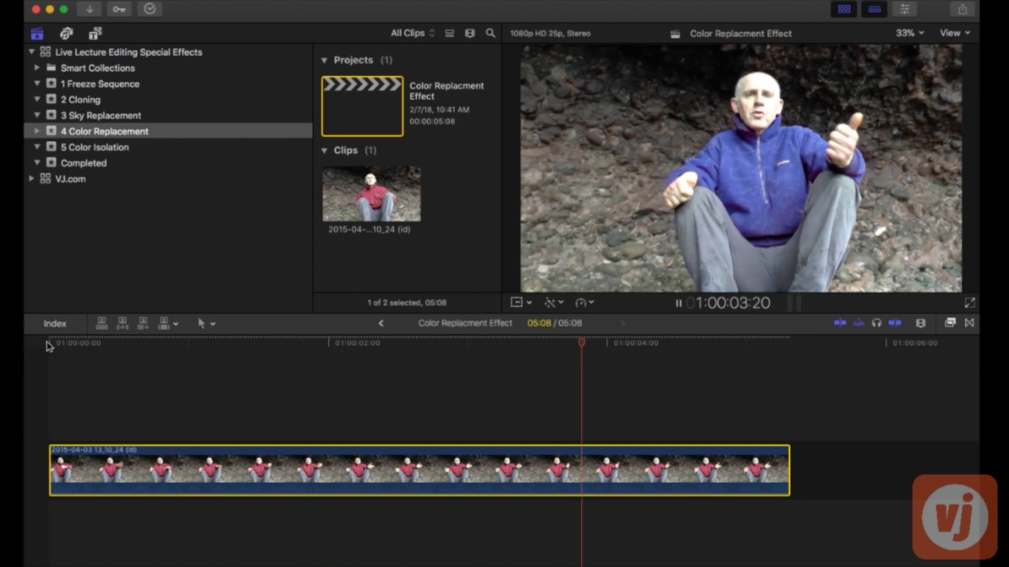
key(space)
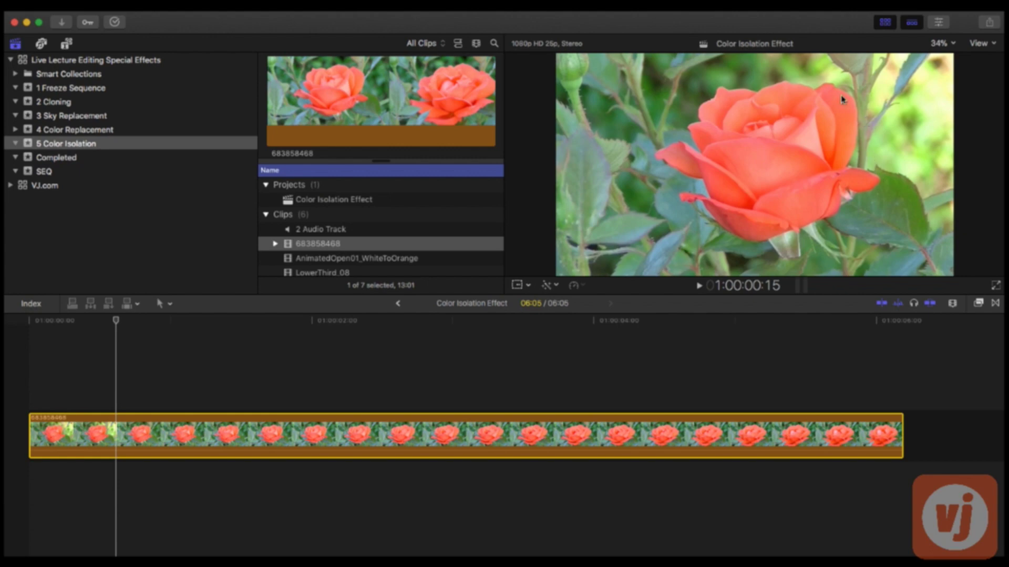
Apply the Color Board effect from the Color category to the rose clip in the Color Isolation Effect project
click(117, 320)
click(979, 304)
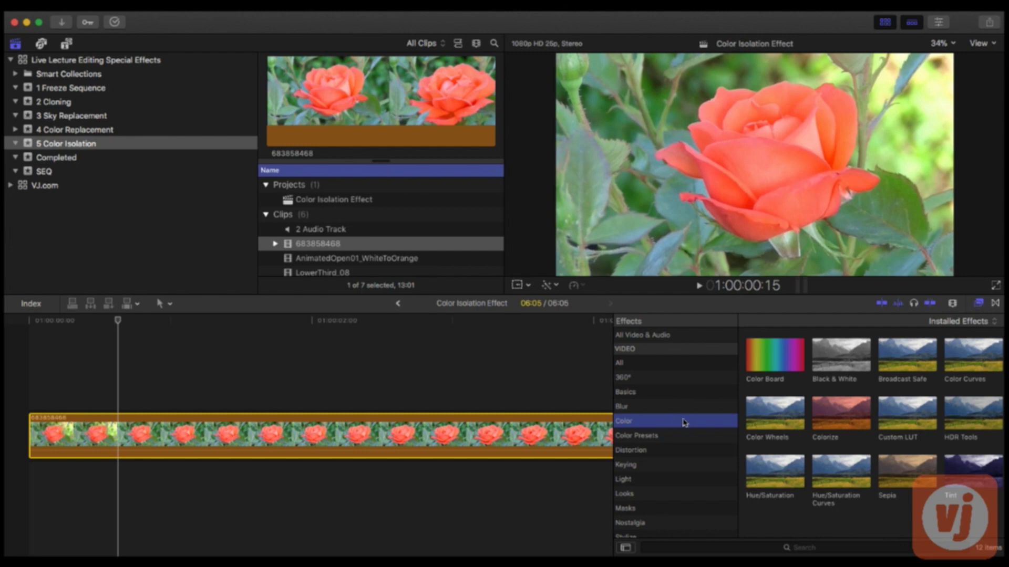
click(777, 358)
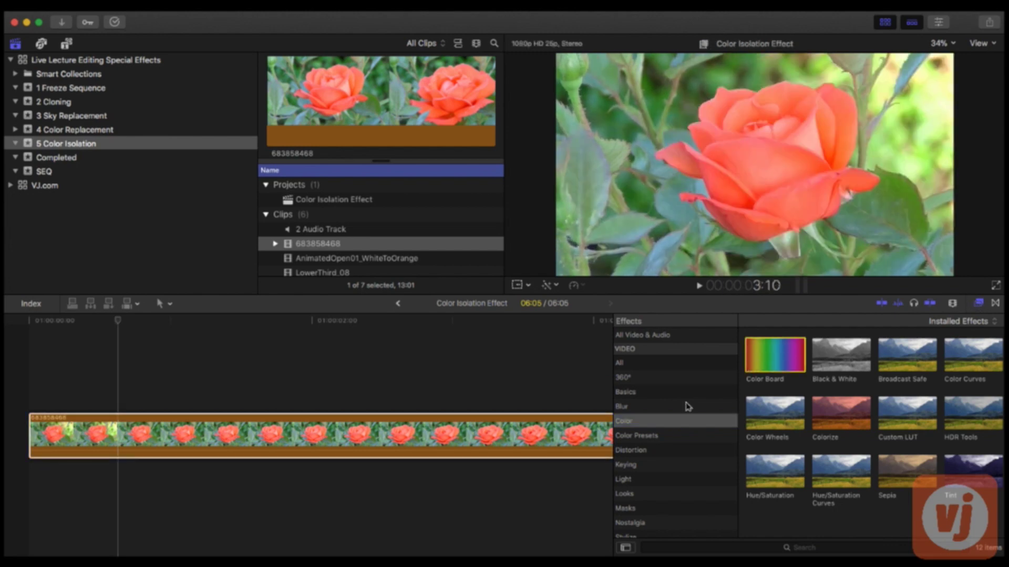
click(513, 433)
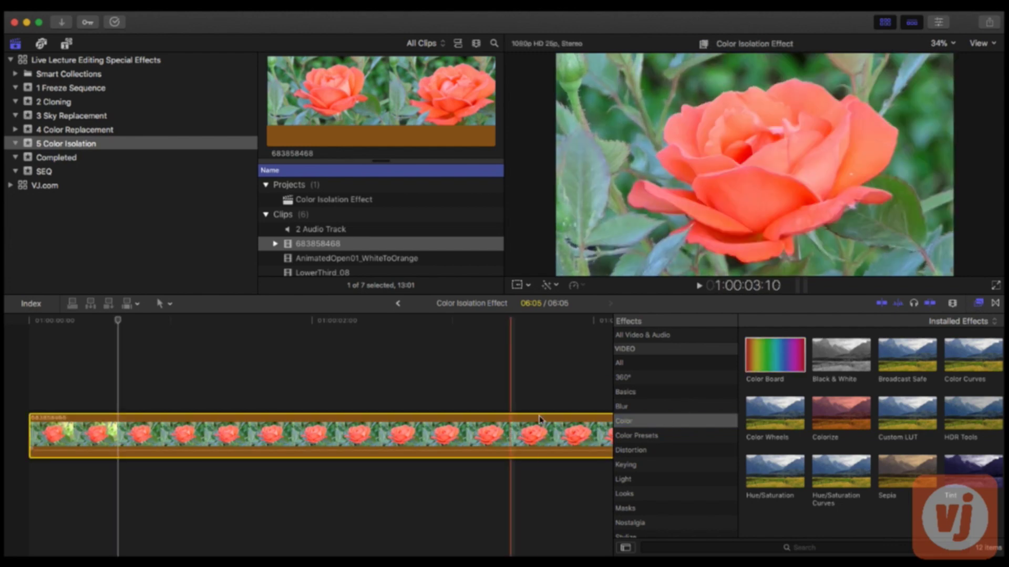
click(979, 304)
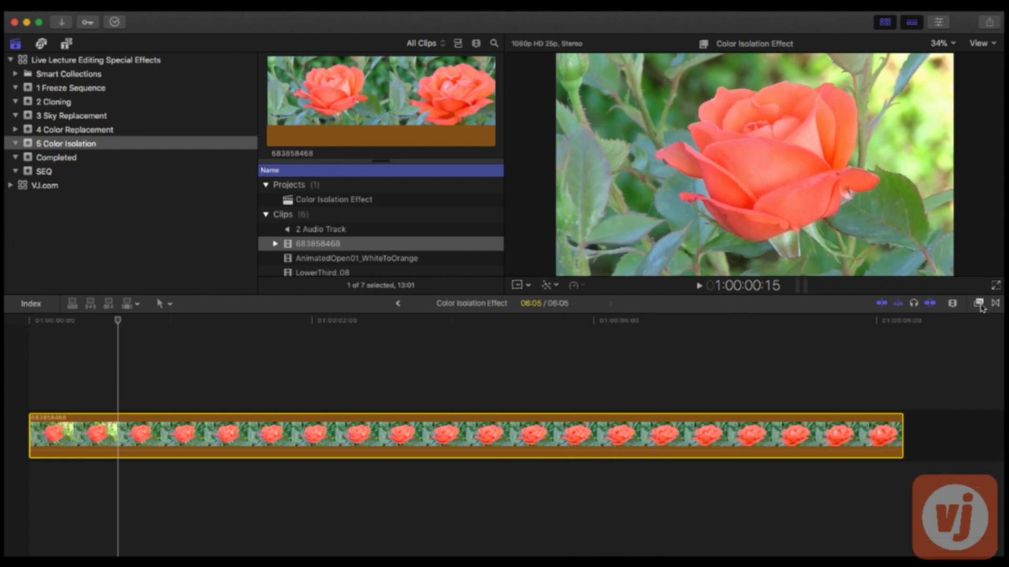
Add a Color Mask to the Color Board 1 effect and sample the red of the rose's petals
click(939, 24)
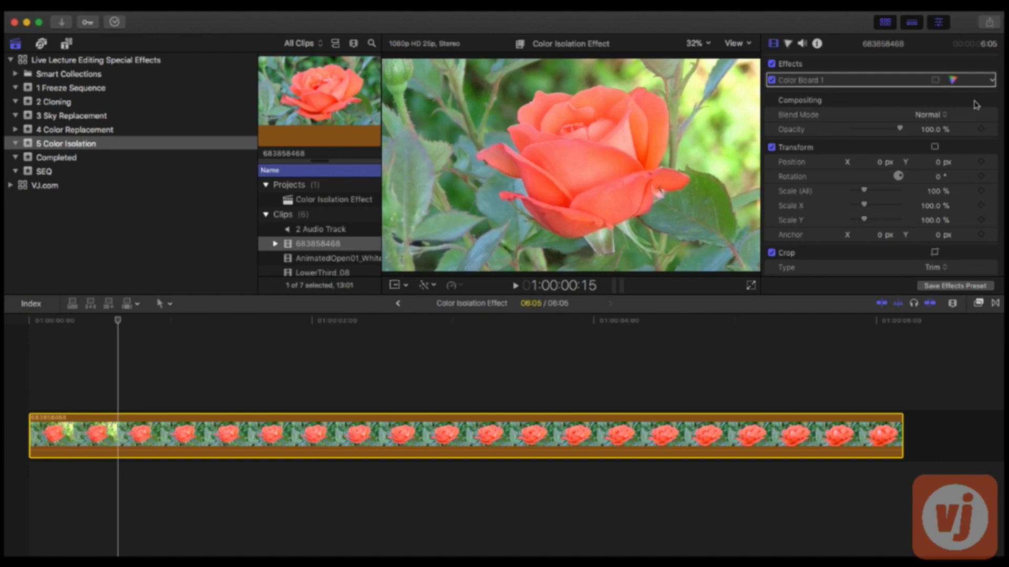
key(super+alt+c)
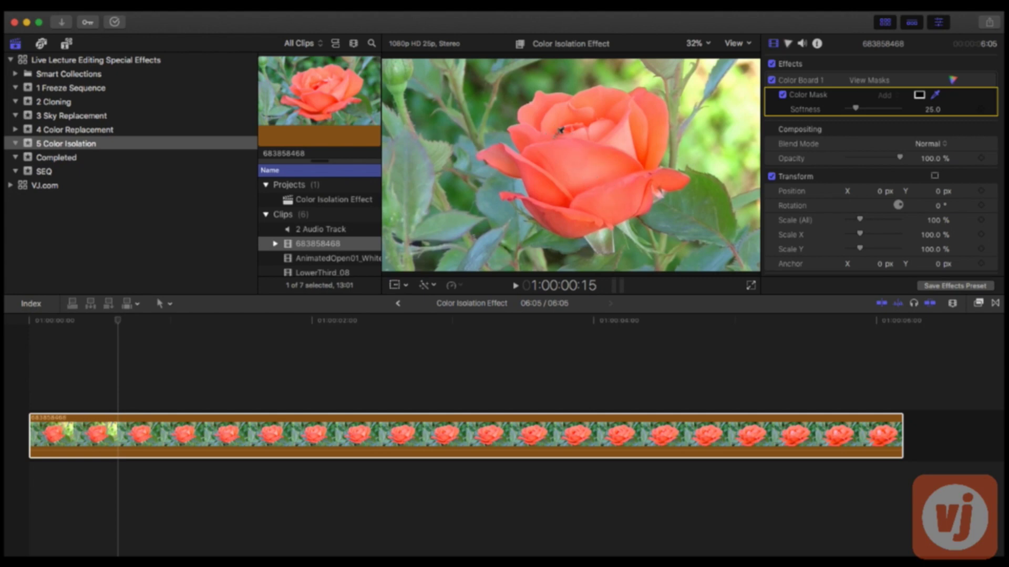
drag(558, 175, 600, 173)
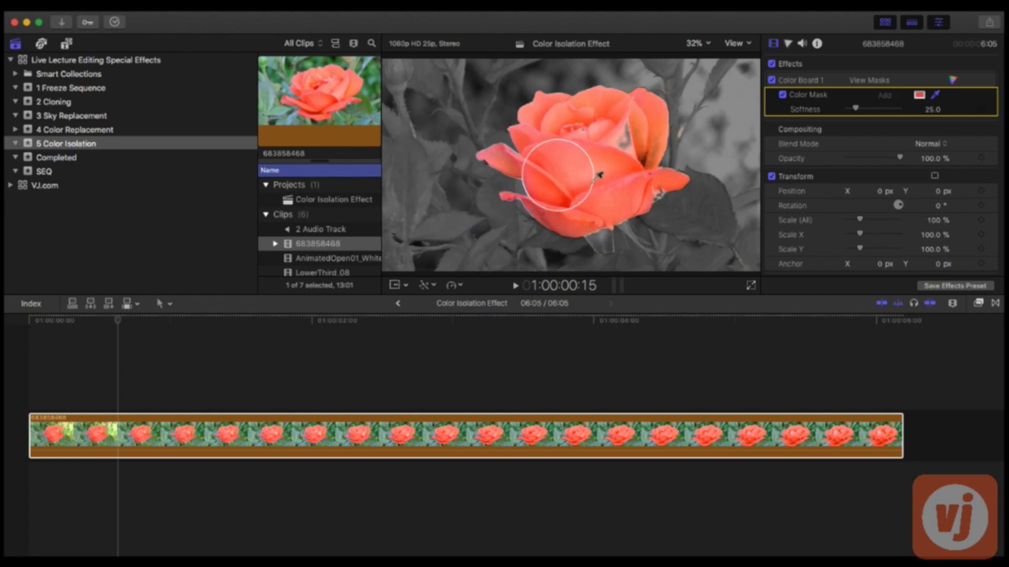
drag(599, 175, 598, 175)
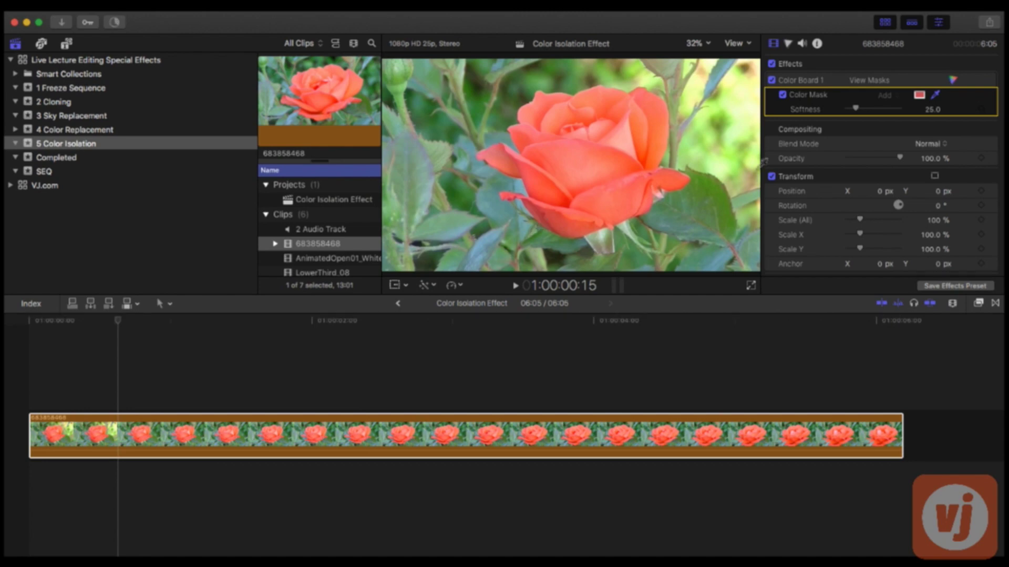
In Color Board 1, lower the overall saturation outside the mask to the minimum and raise it inside the mask to the maximum
click(954, 82)
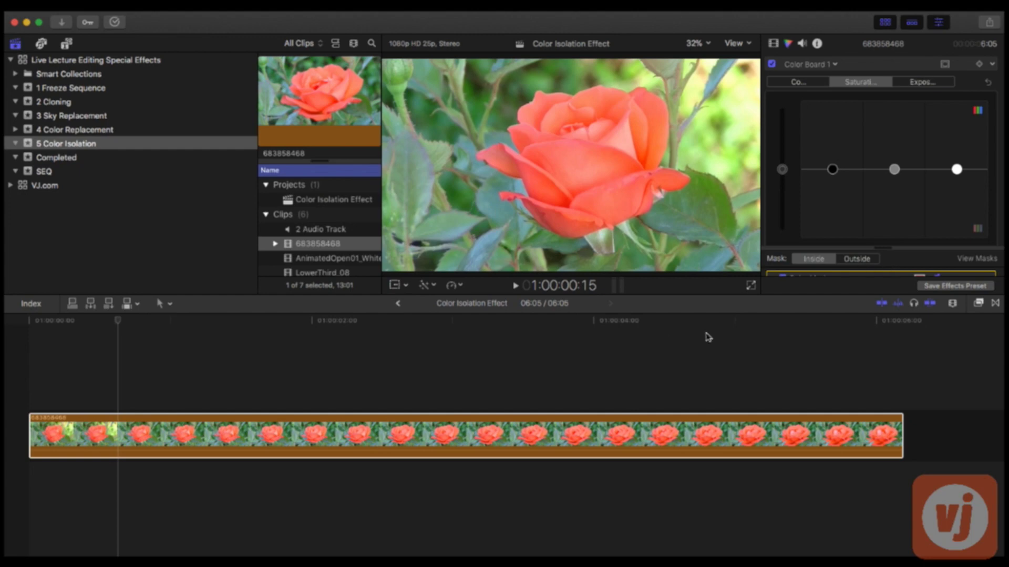
click(705, 336)
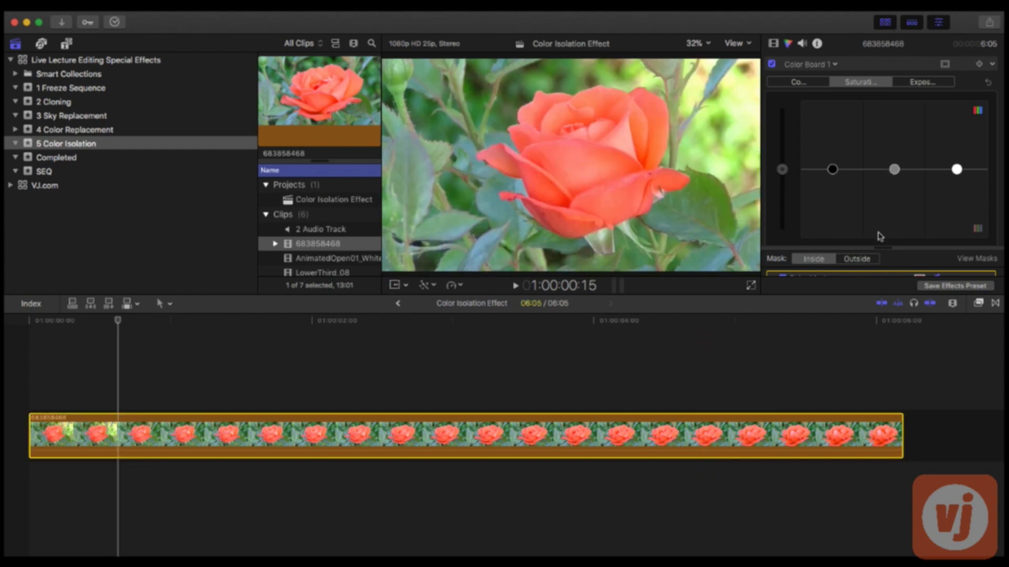
click(857, 261)
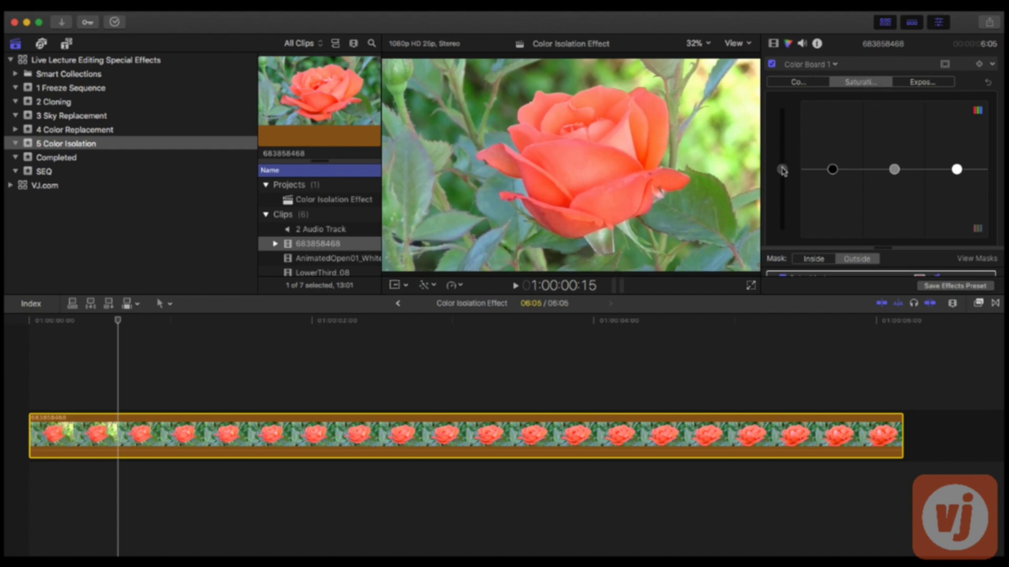
drag(782, 169, 784, 320)
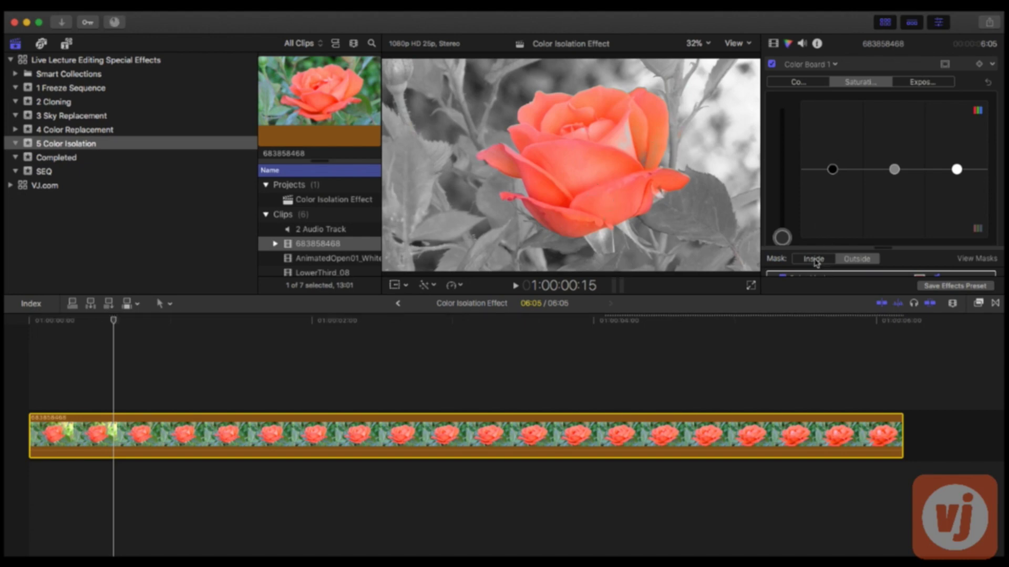
click(814, 259)
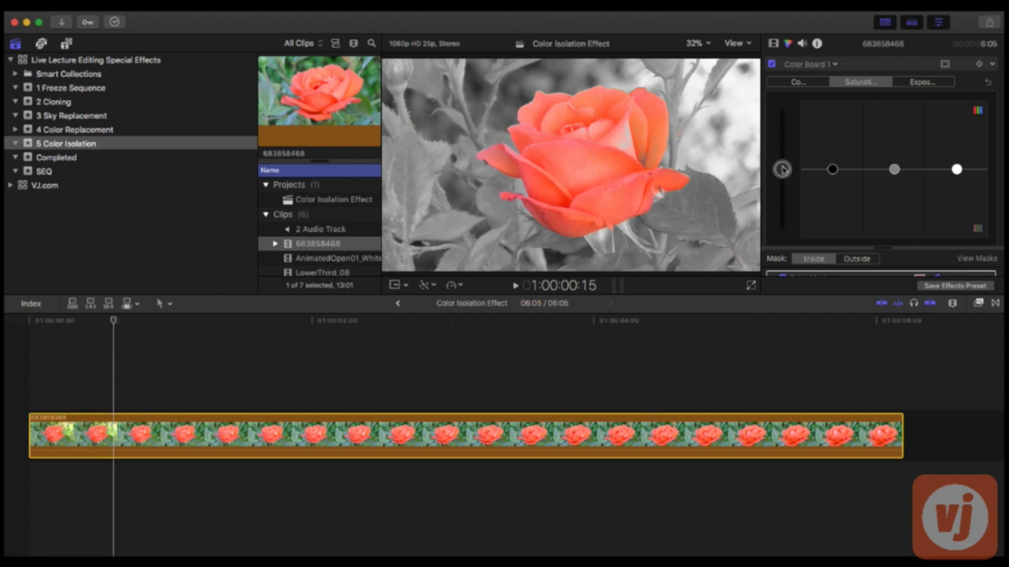
drag(782, 169, 781, 84)
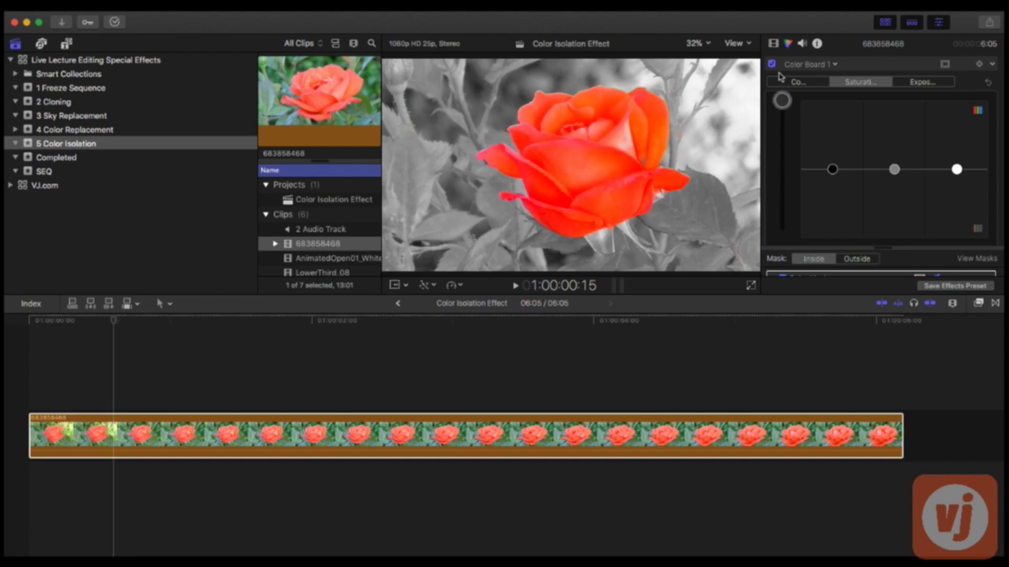
Play back the isolated rose clip from the beginning to check the mask
key(super+4)
key(Home)
key(space)
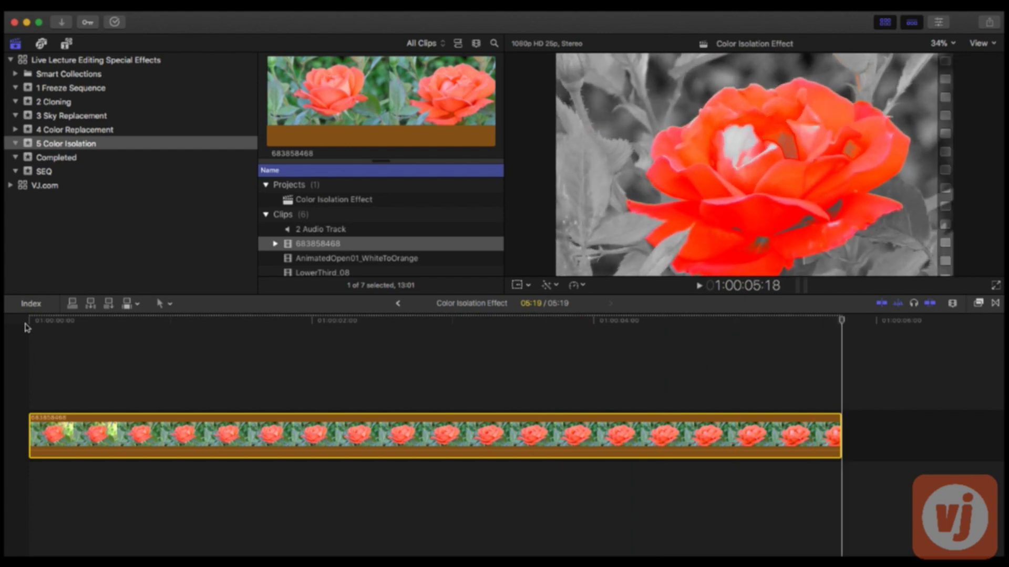
Scrub through the rose clip to 01:00:04:01 and bring up its Color Board 1 settings
click(31, 320)
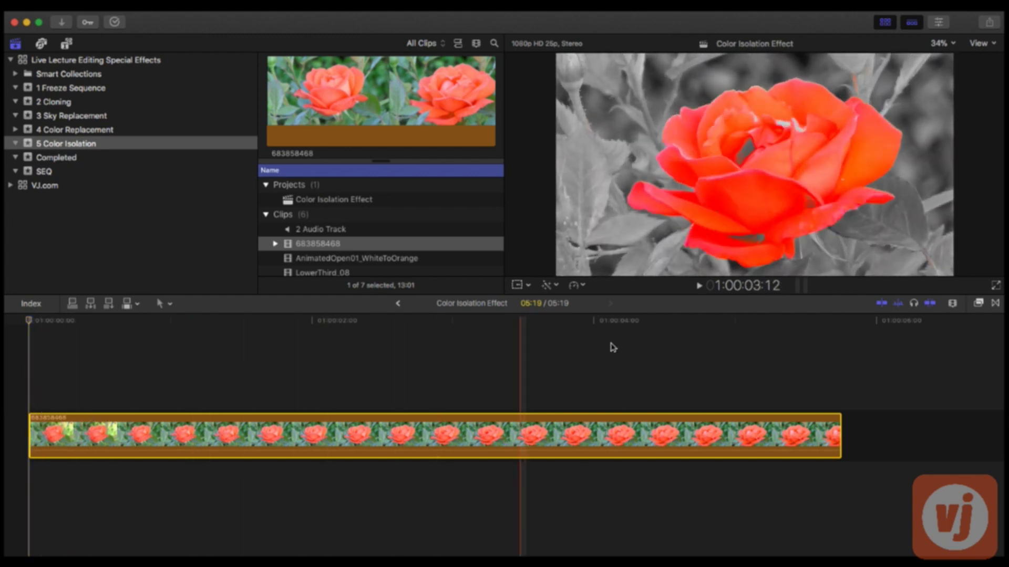
click(497, 322)
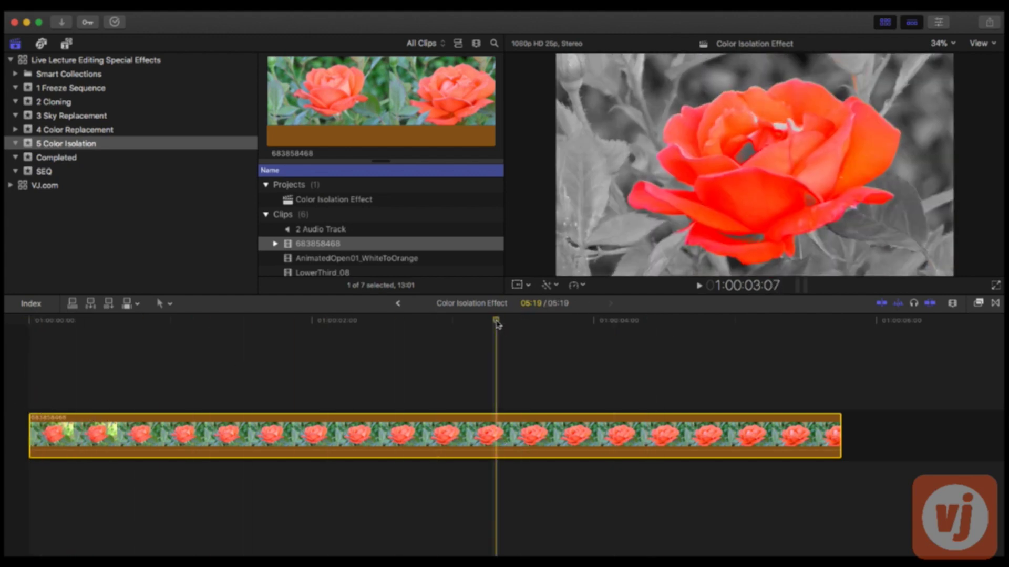
drag(497, 322, 604, 335)
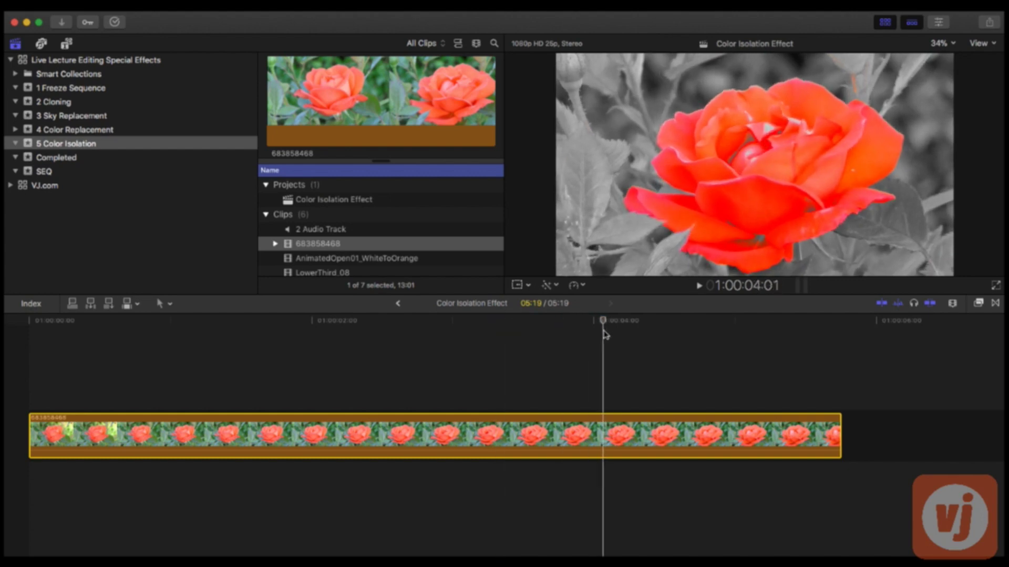
click(940, 22)
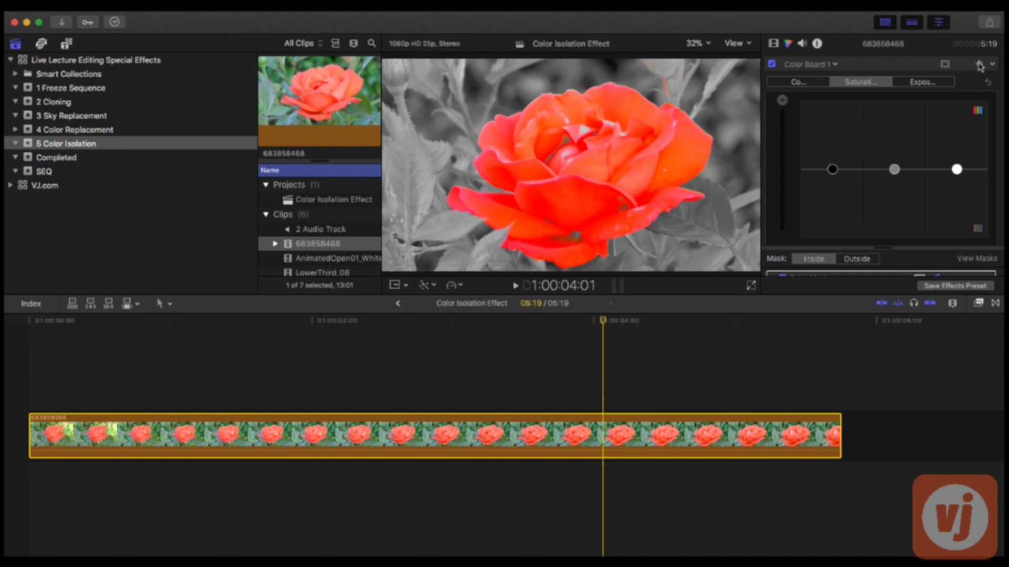
Keyframe Color Board 1 at 01:00:04:01, and at the start of the rose clip lower the overall saturation inside the mask to the minimum
click(980, 65)
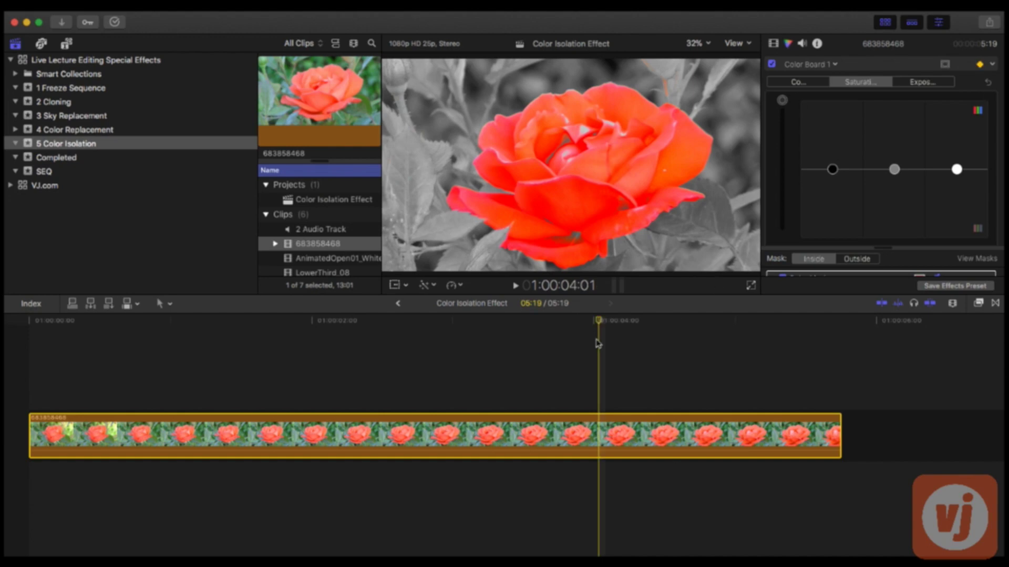
click(248, 370)
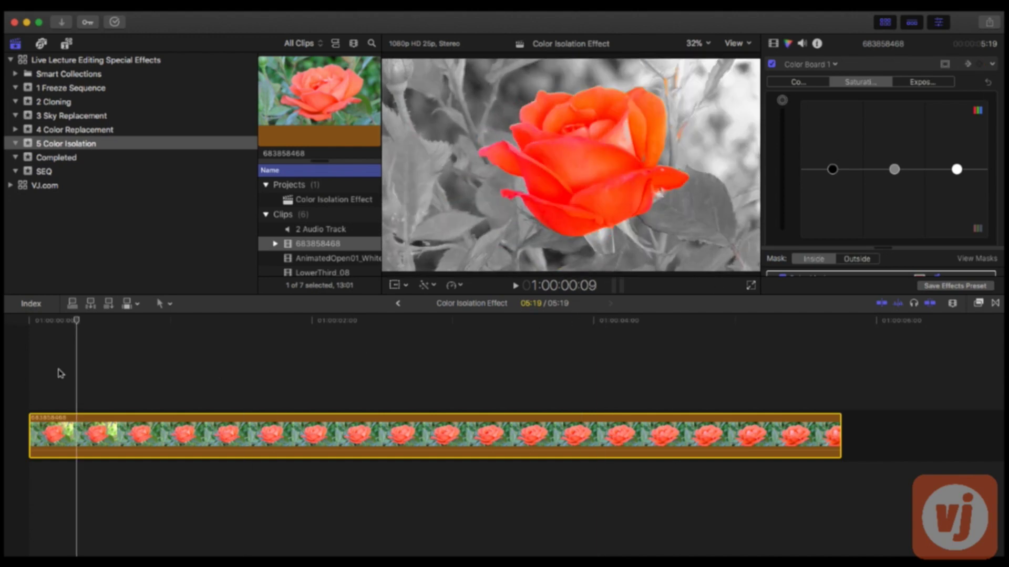
click(26, 373)
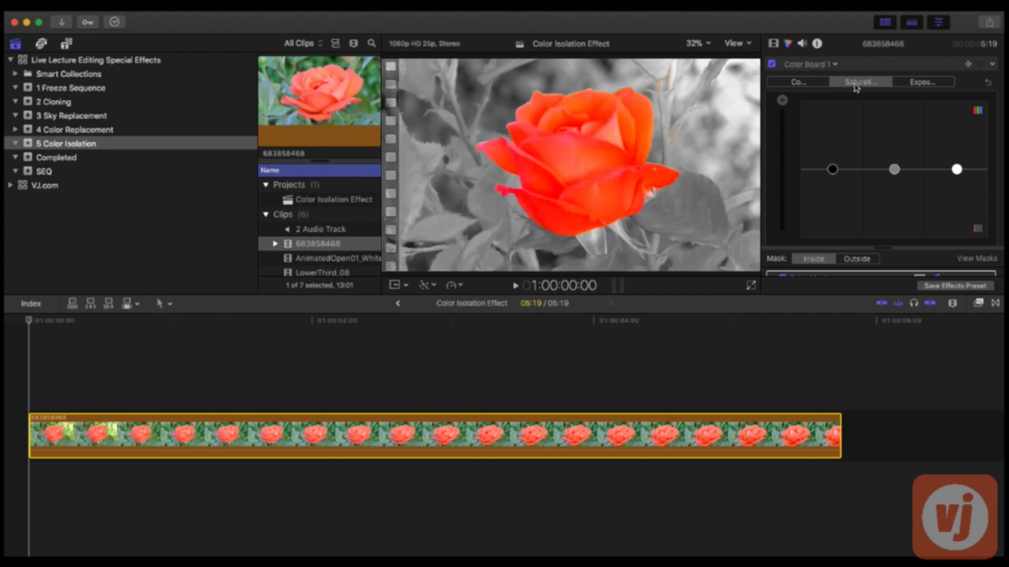
drag(782, 100, 782, 273)
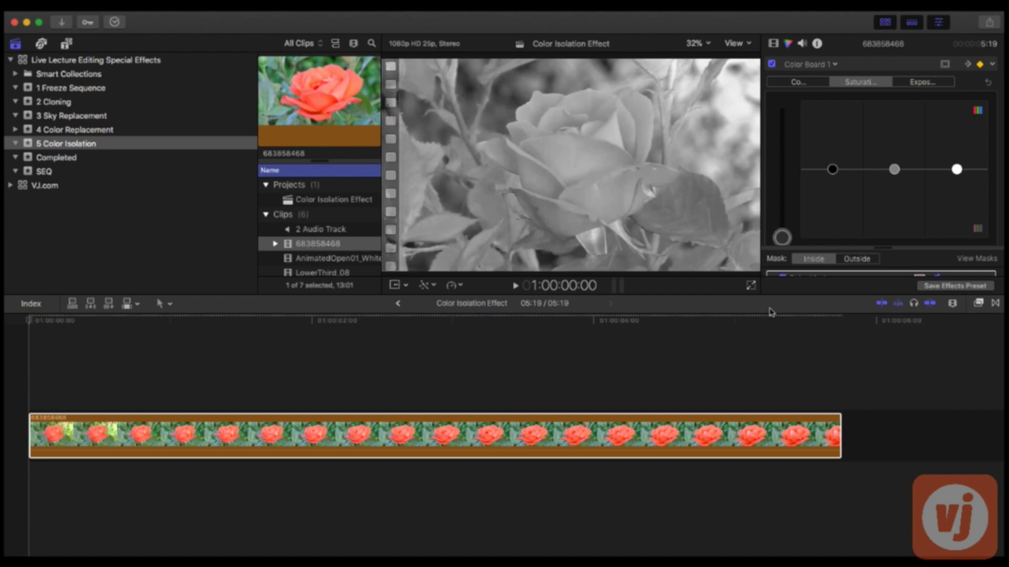
Hide the inspector and play back the rose clip from the beginning to check the animated saturation
key(super+4)
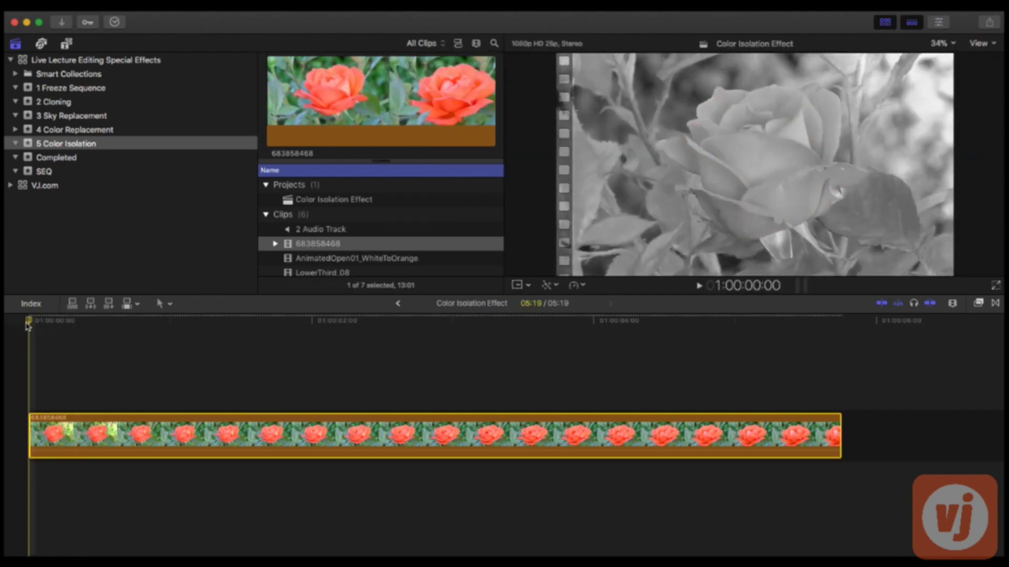
key(space)
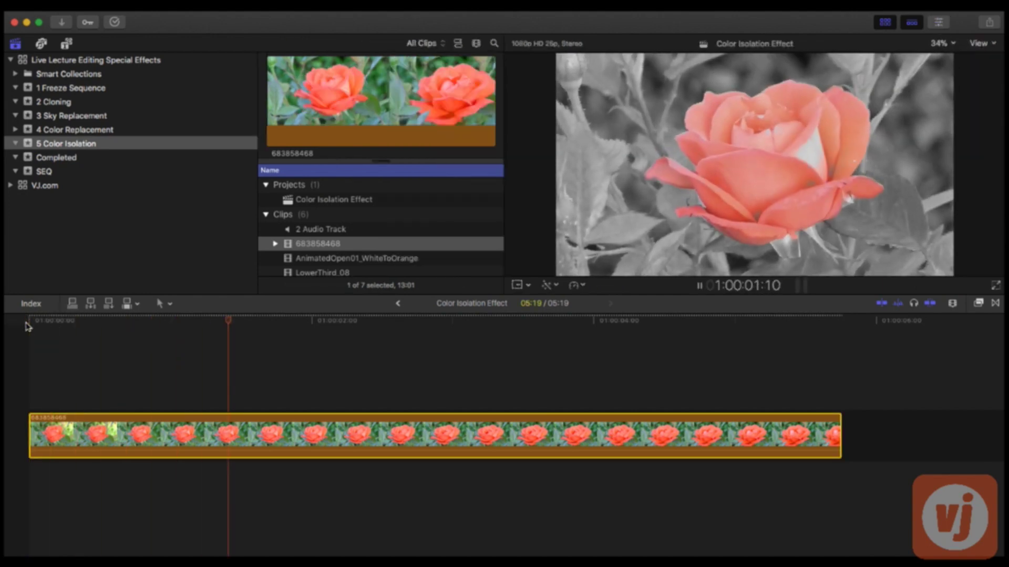